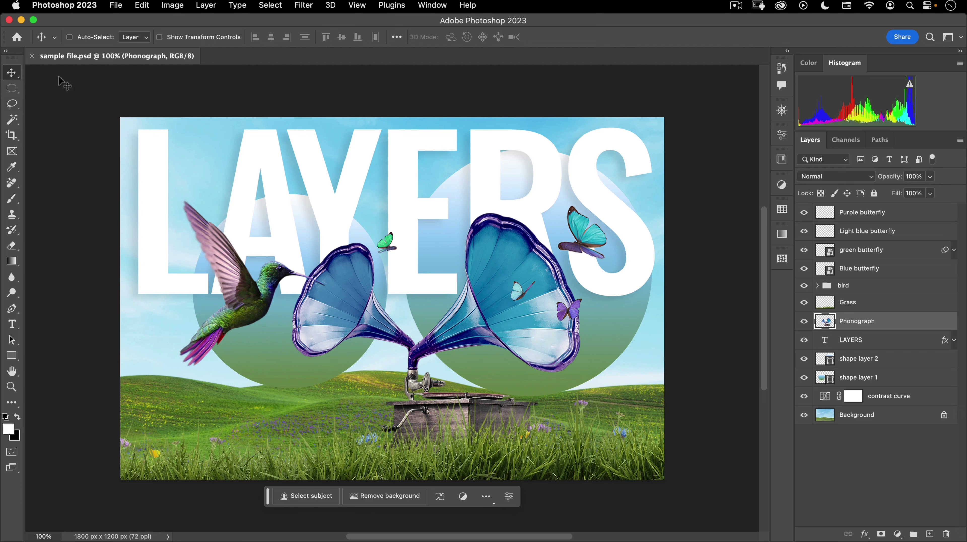
In Settings > Tools, uncheck Show Rich Tooltips and Use Shift Key for Tool Switch
click(76, 5)
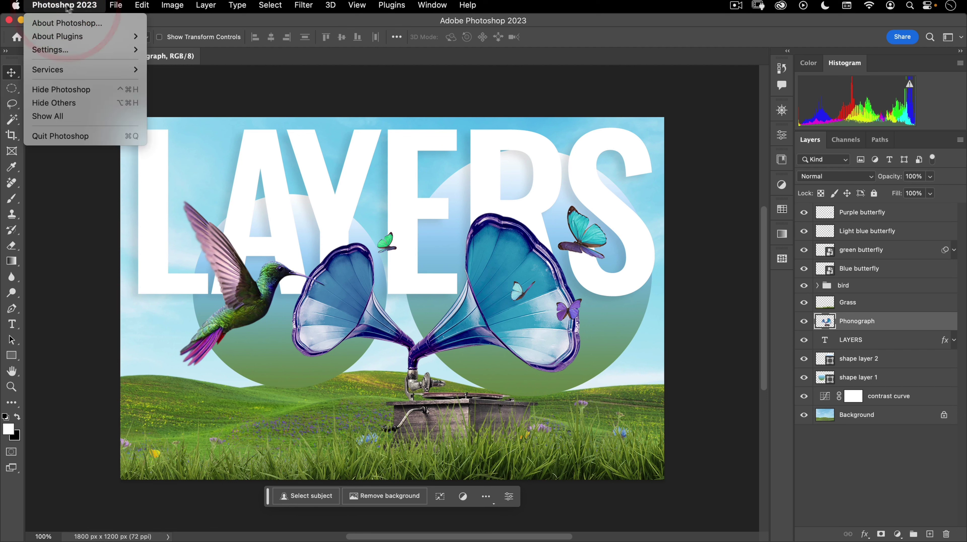
mouse_move(70, 53)
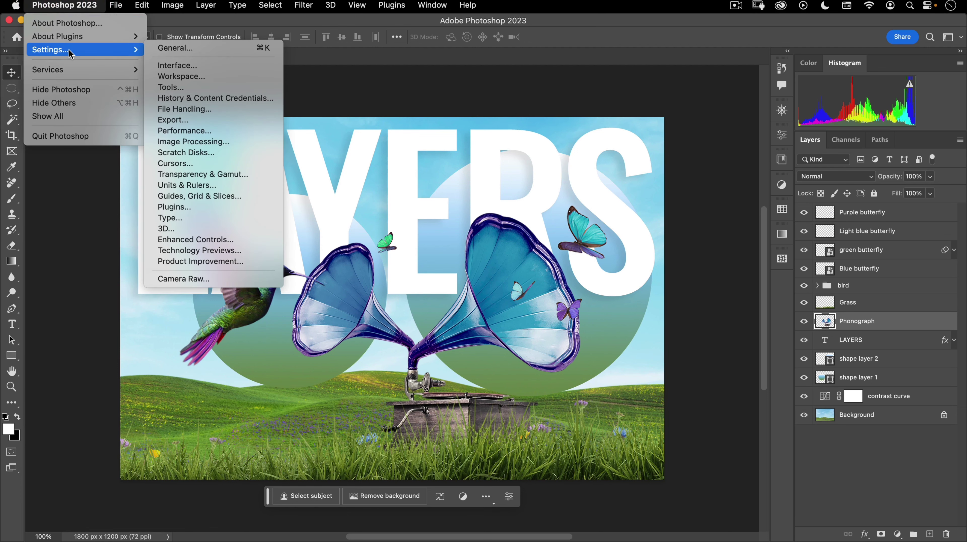
click(177, 87)
drag(297, 80, 262, 68)
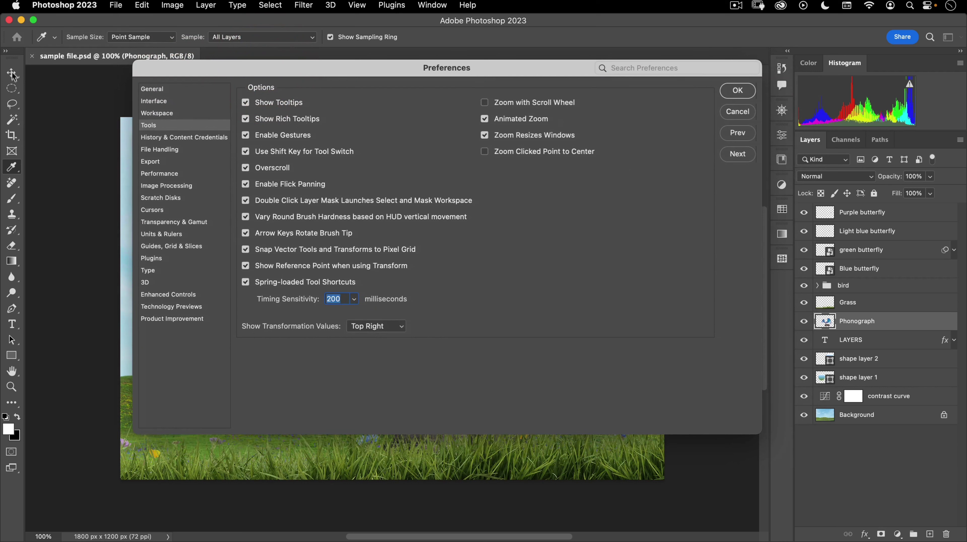
click(246, 119)
click(246, 152)
click(737, 91)
key(v)
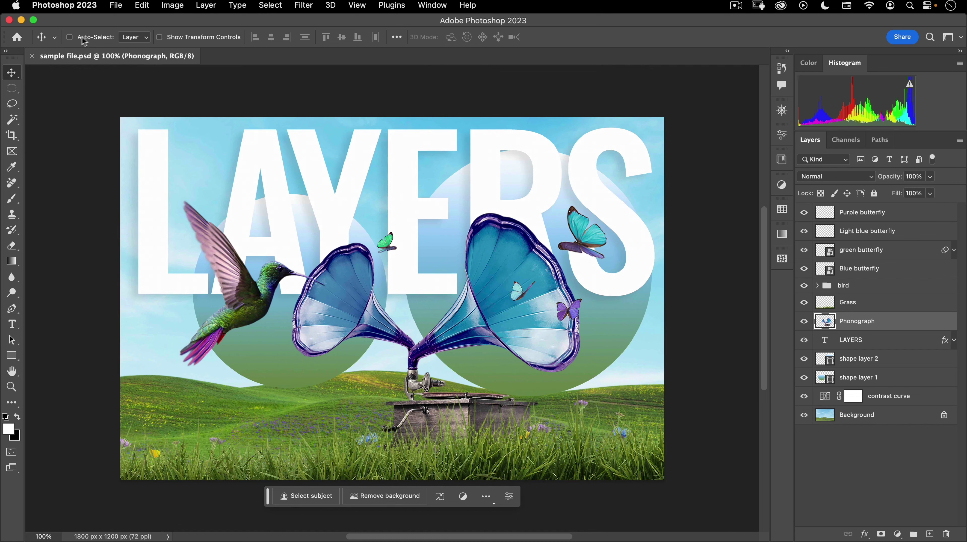
Enable Move tool Auto-Select, then pick the LAYERS text and Phonograph layers from the canvas
click(69, 37)
click(400, 166)
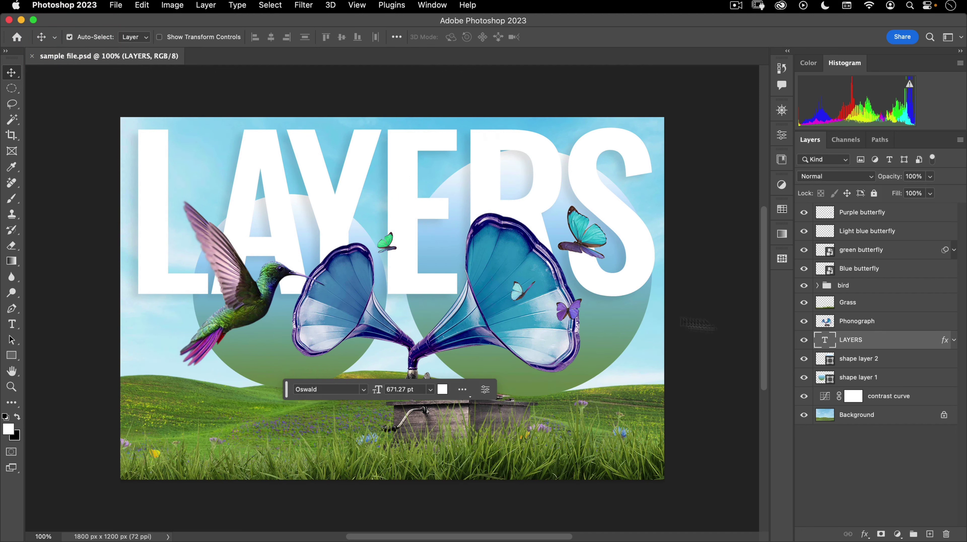
click(458, 320)
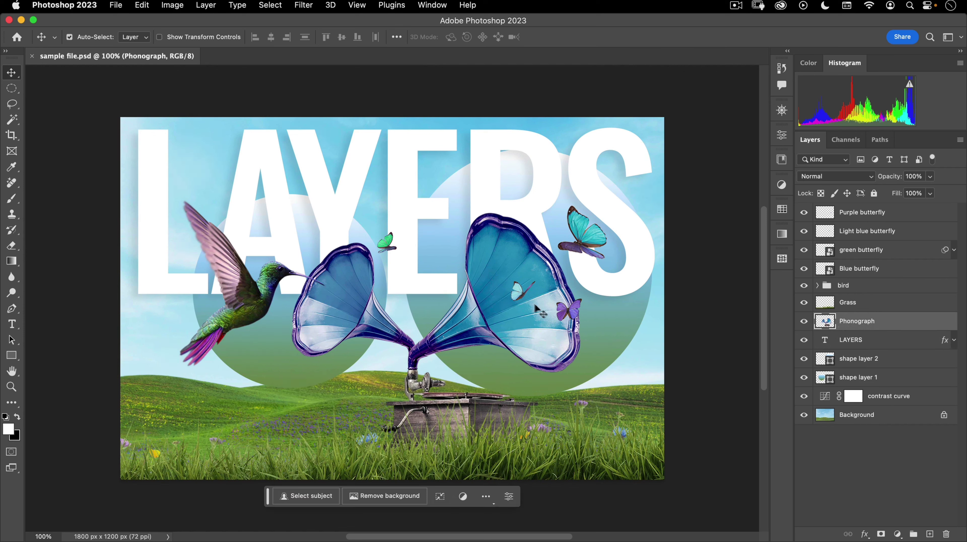
click(547, 163)
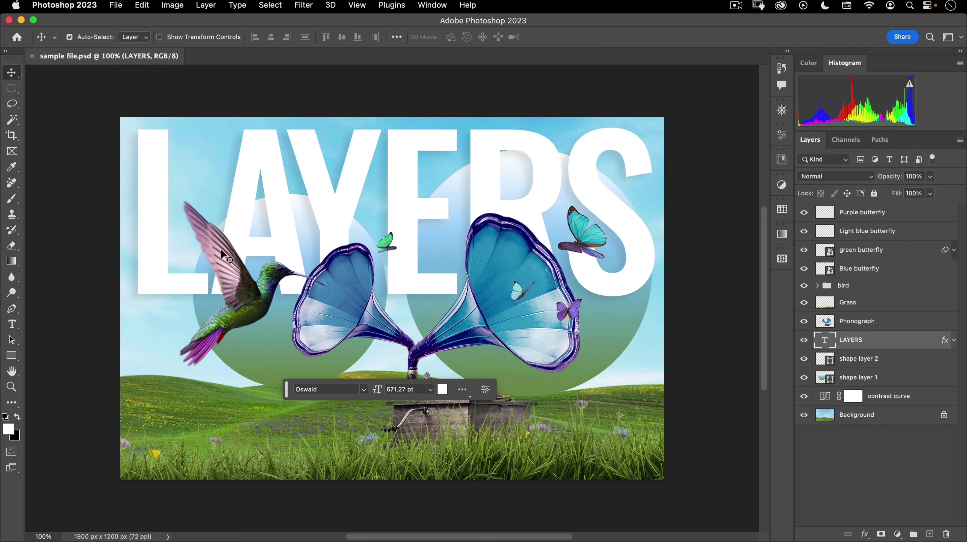
Nudge the LAYERS text up-right and shift the phonograph to the right
click(224, 256)
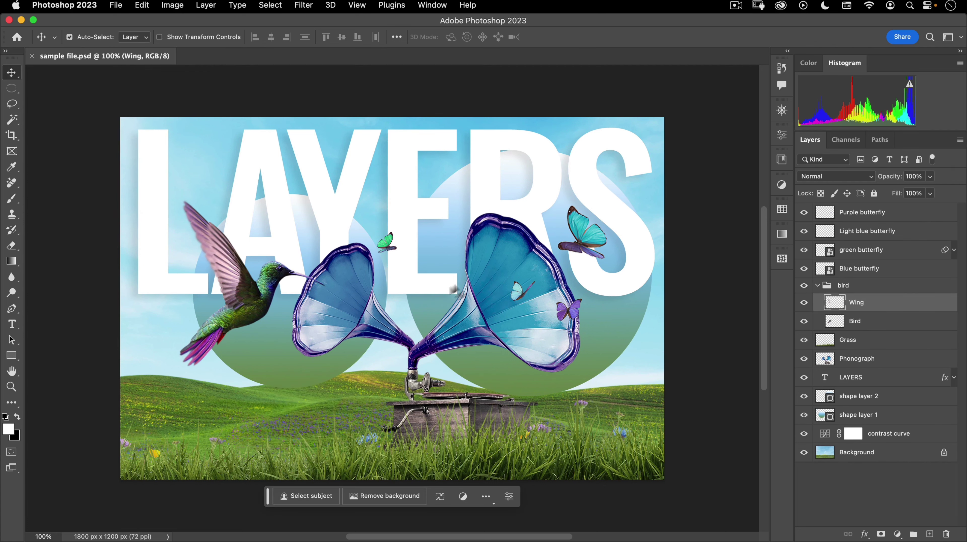
click(500, 249)
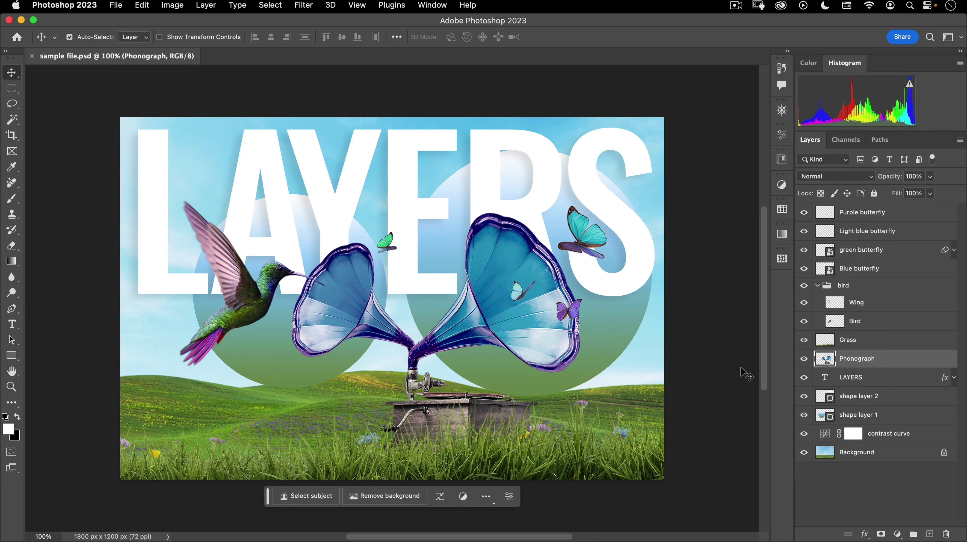
click(582, 156)
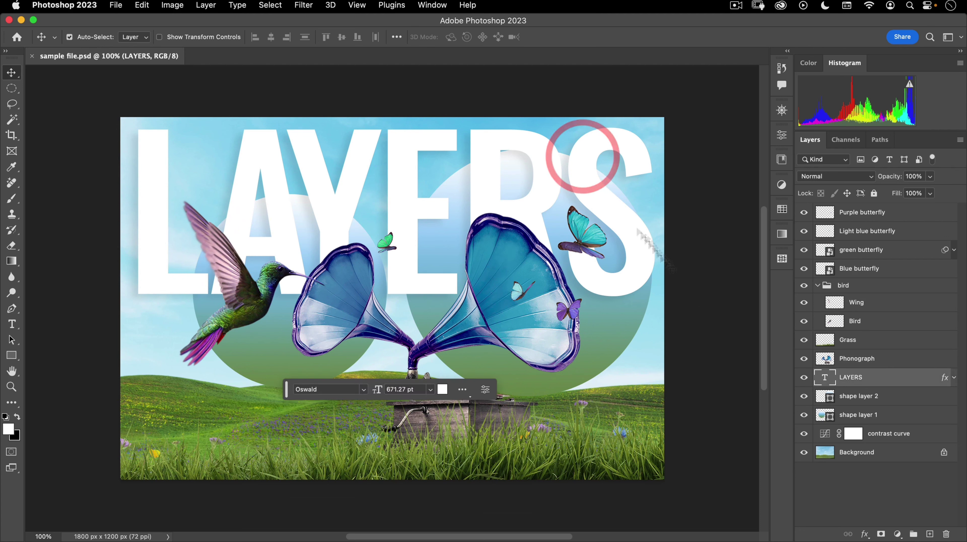
mouse_move(380, 171)
mouse_down()
mouse_move(387, 315)
mouse_move(391, 167)
mouse_move(385, 312)
mouse_move(382, 168)
mouse_up()
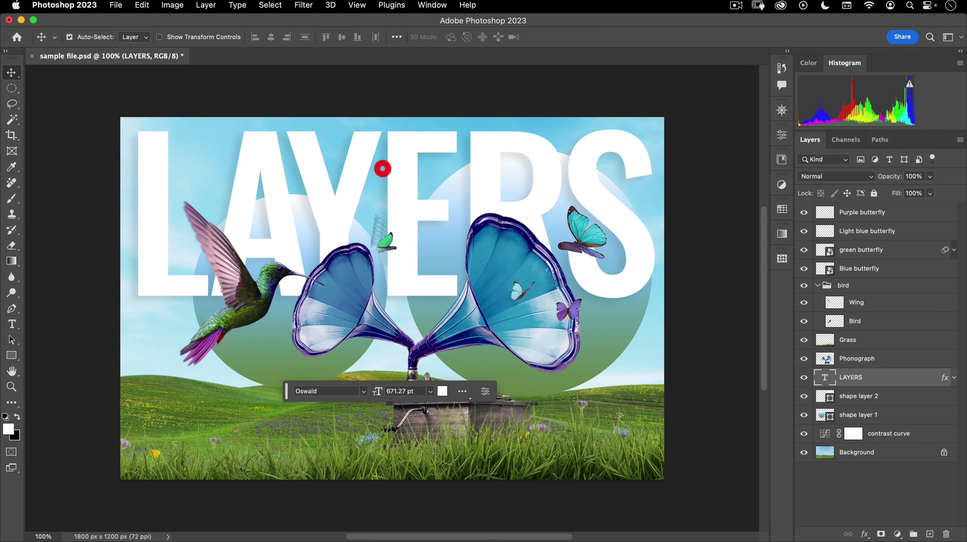
click(333, 307)
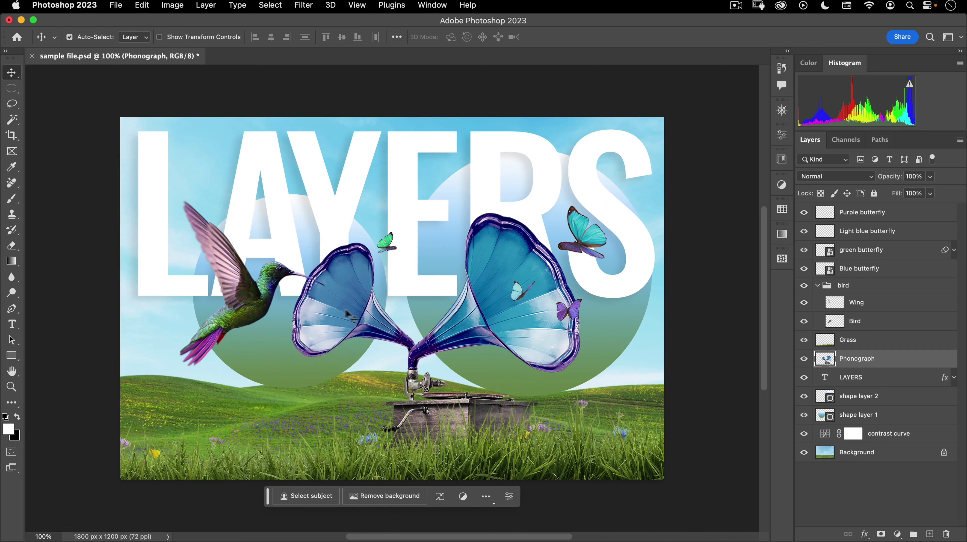
drag(345, 309, 372, 306)
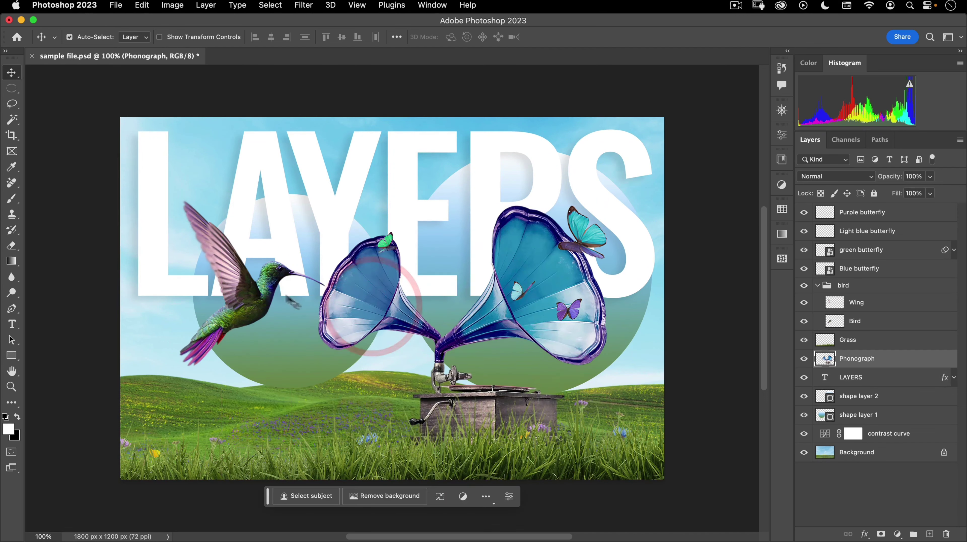
Drag the Wing layer left, then undo that move with Edit > Undo Move
click(233, 280)
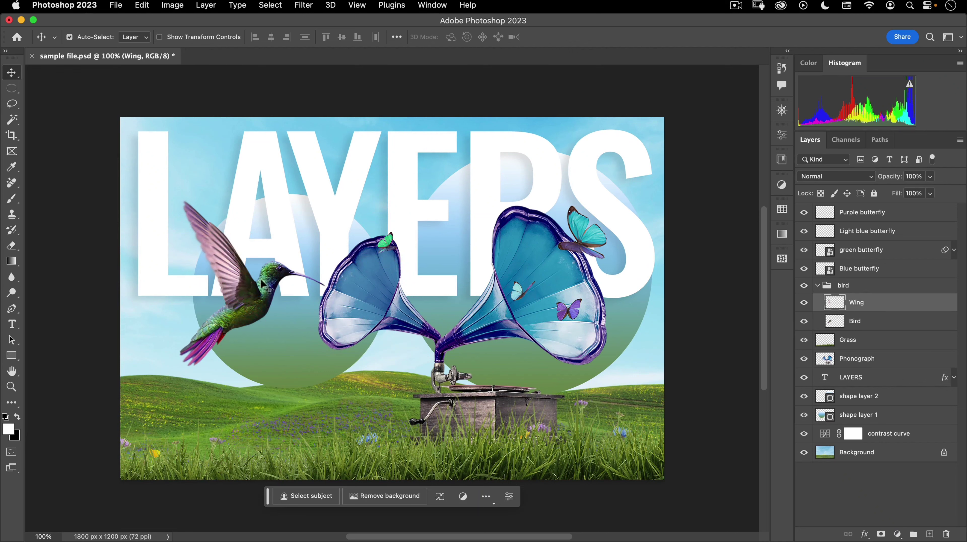
drag(225, 275, 206, 272)
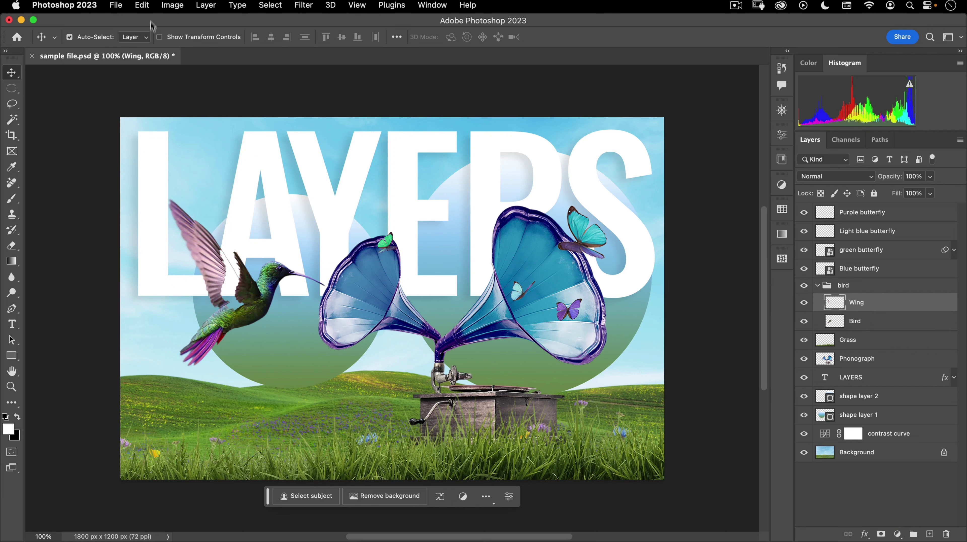
click(143, 5)
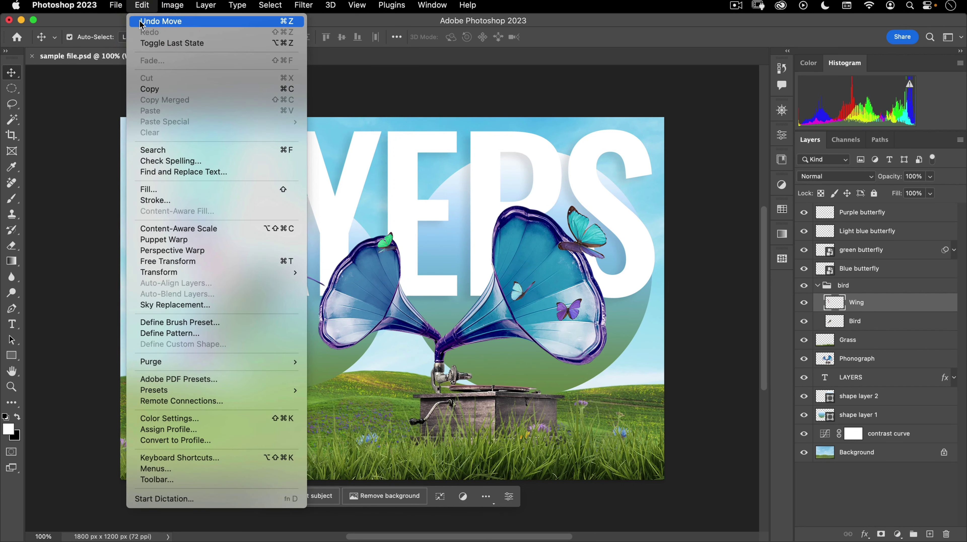
click(286, 23)
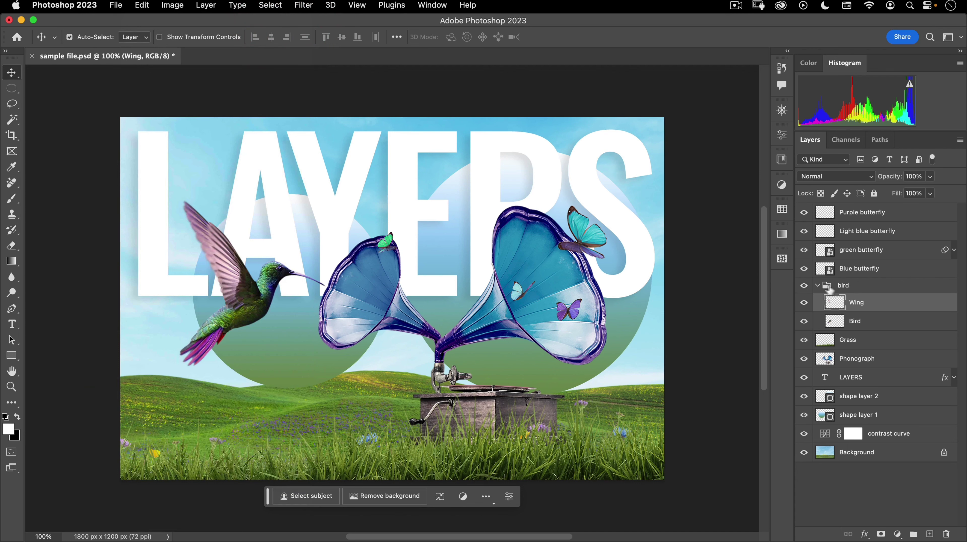
Set Auto-Select to Group and drag the whole hummingbird up and to the right
click(847, 288)
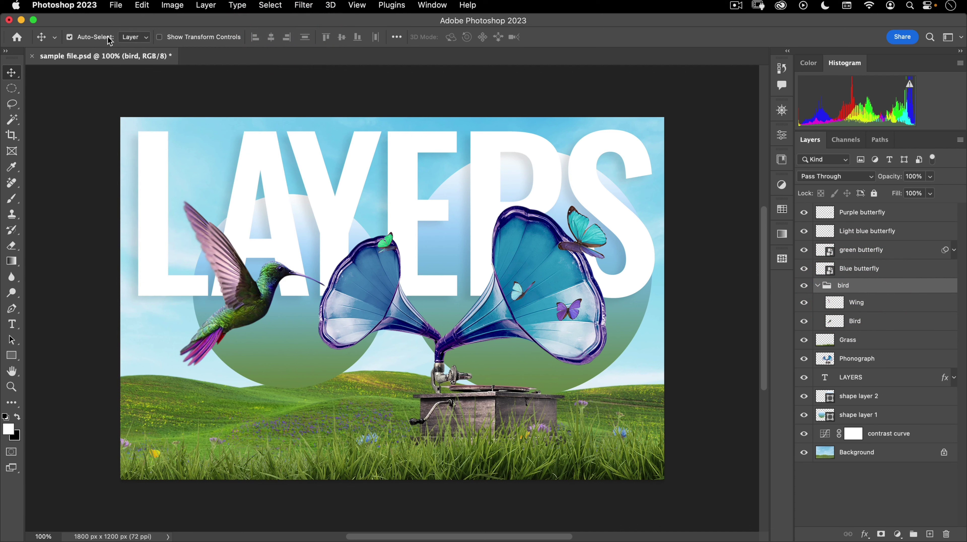
click(137, 38)
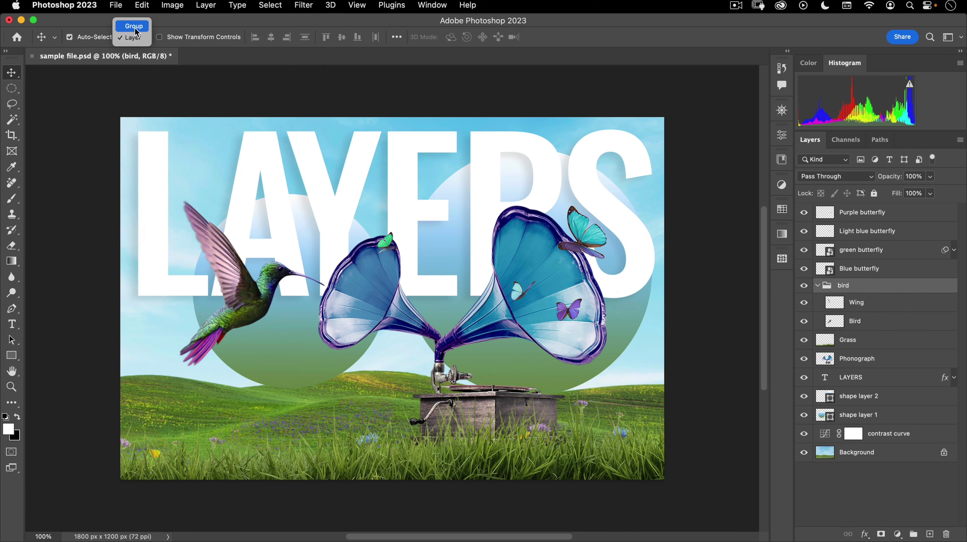
click(133, 26)
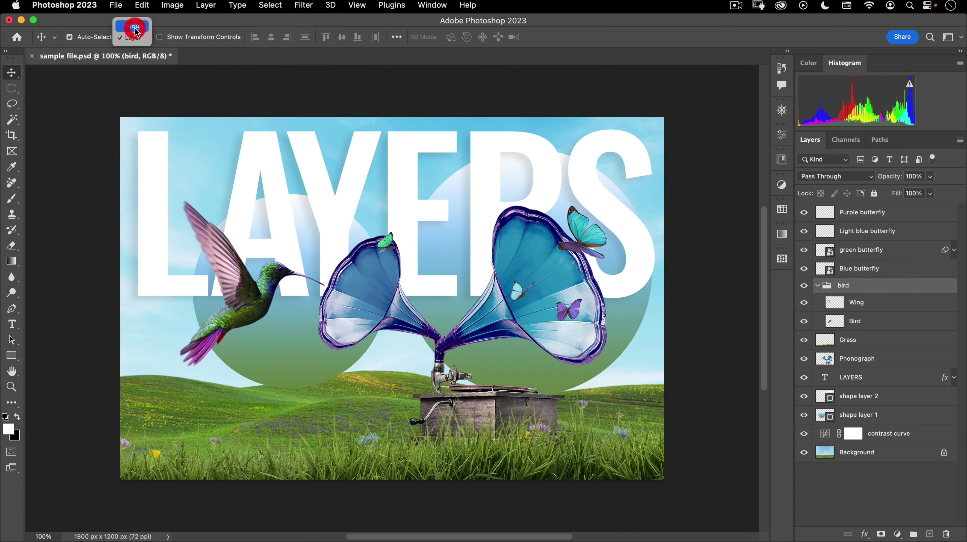
click(213, 246)
click(336, 199)
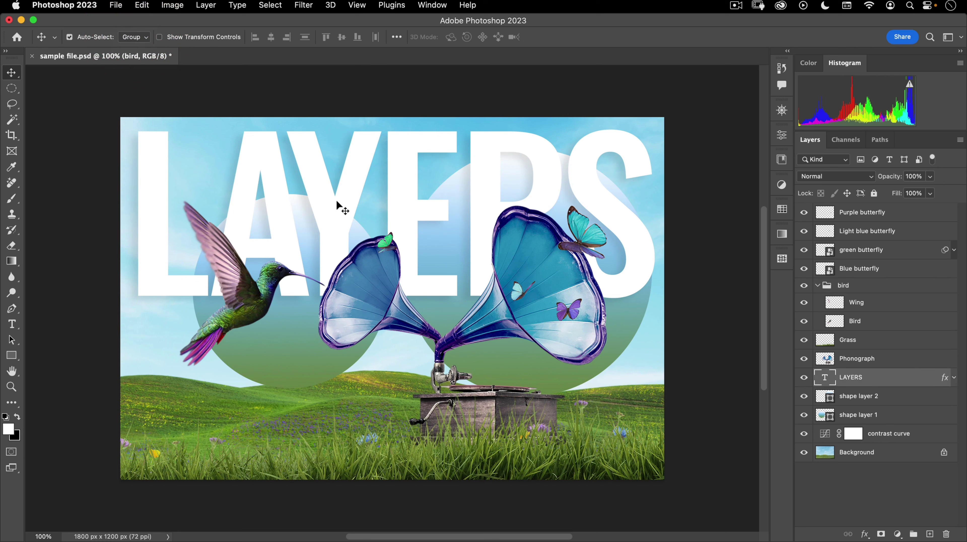
click(230, 263)
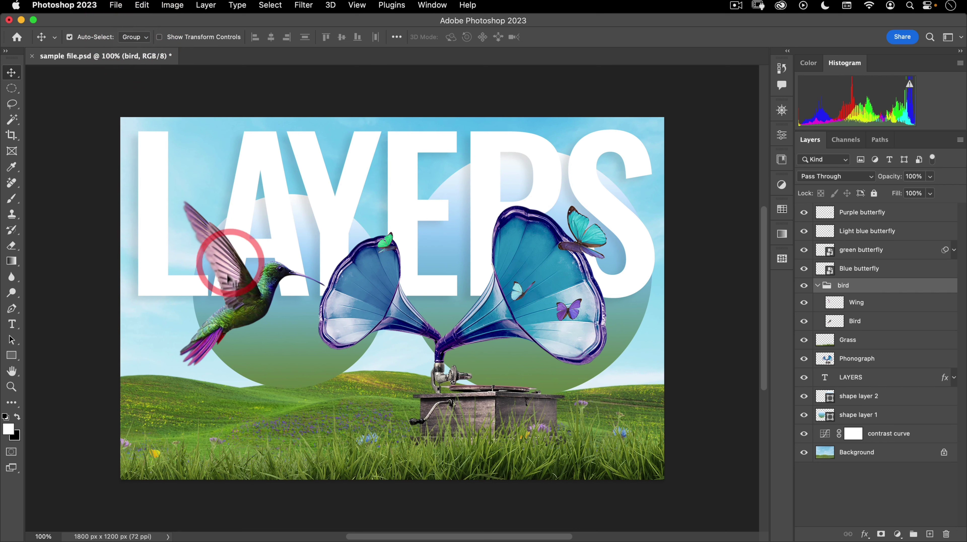
drag(252, 305, 268, 286)
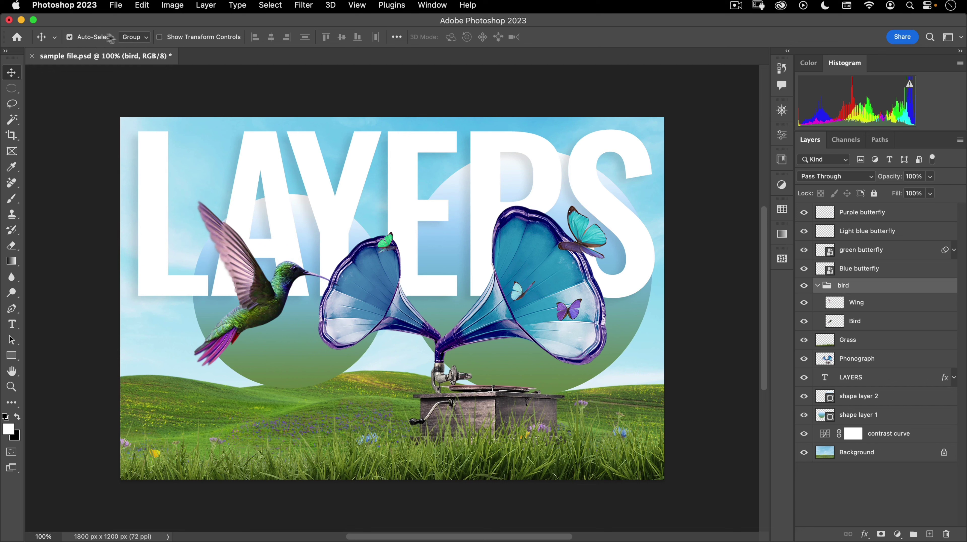
Switch Auto-Select back to Layer and uncheck it
click(137, 39)
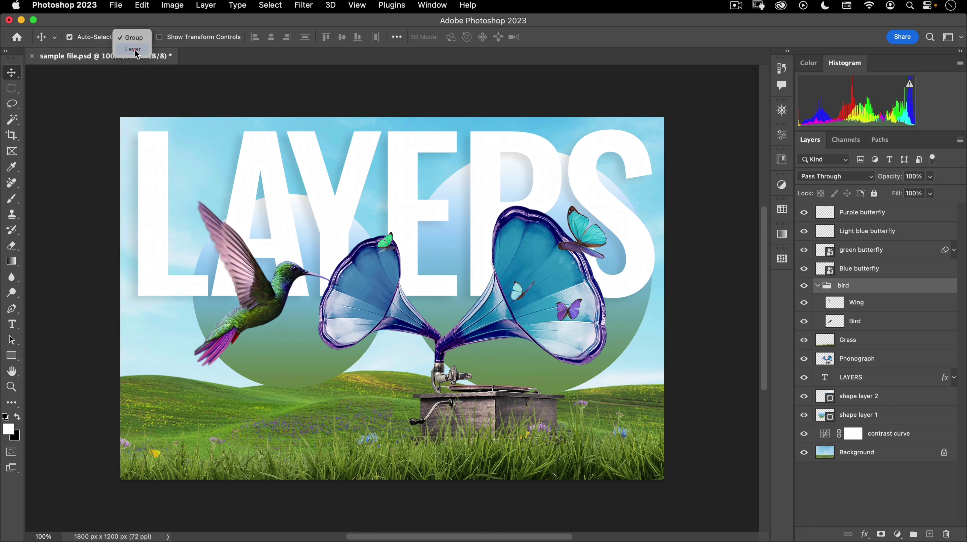
click(133, 50)
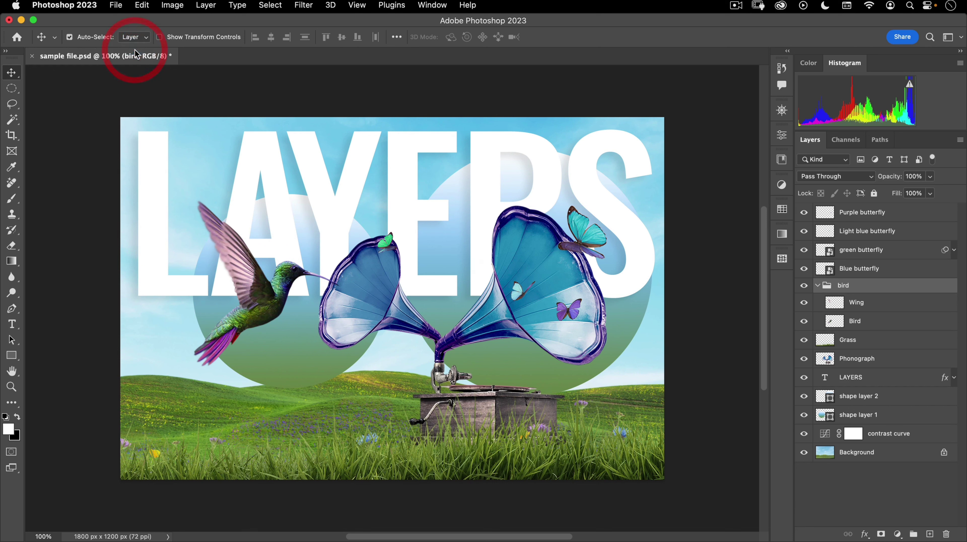
click(68, 36)
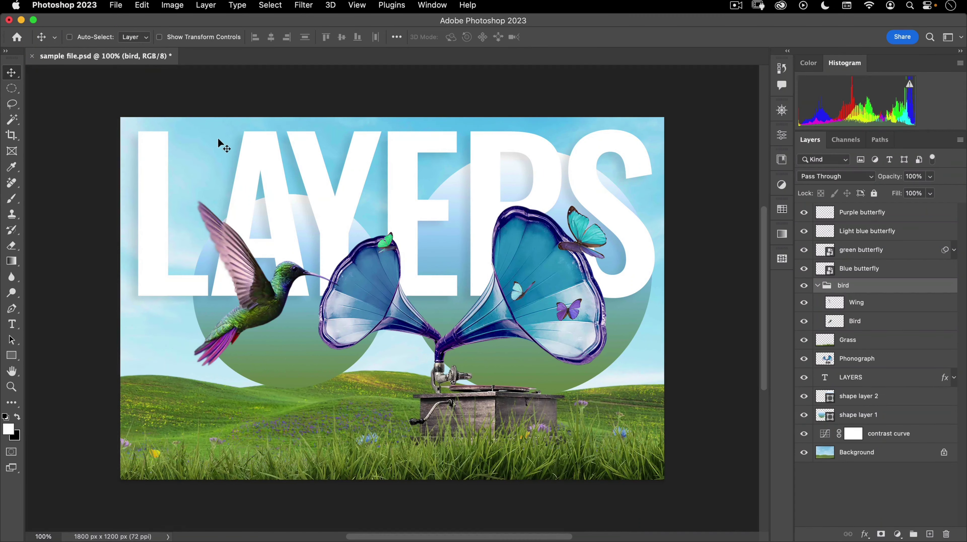
With Auto-Select off, Cmd-drag the green circle, then Cmd-drag the LAYERS text to select it
click(69, 37)
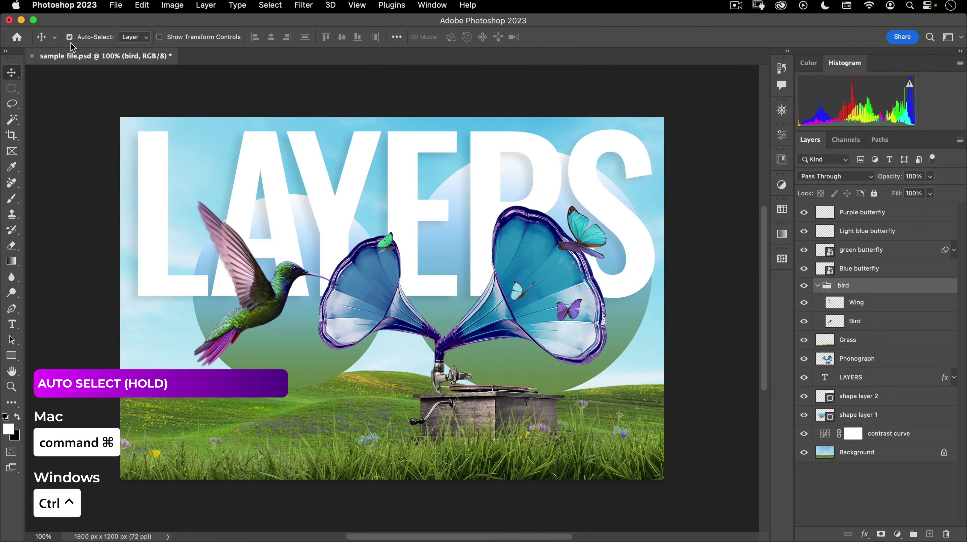
click(70, 37)
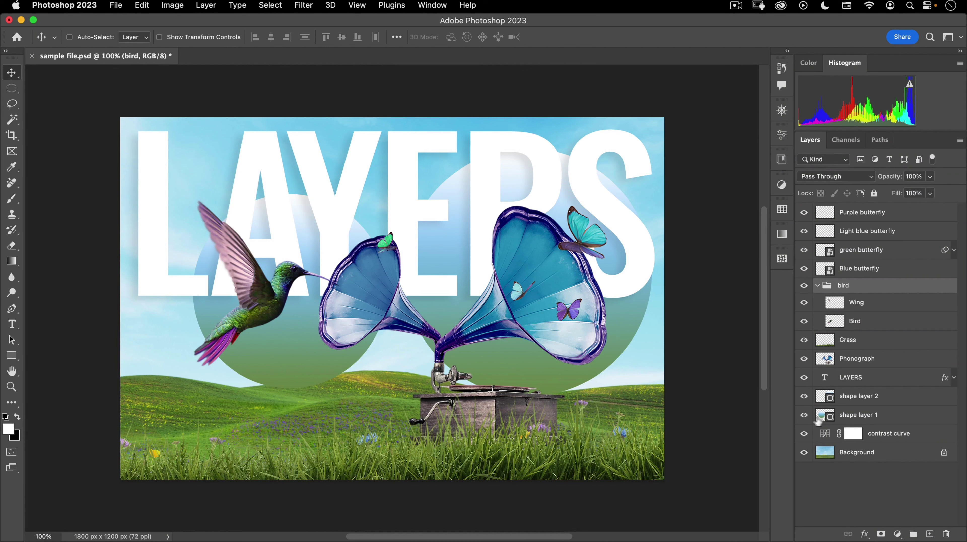
key(super)
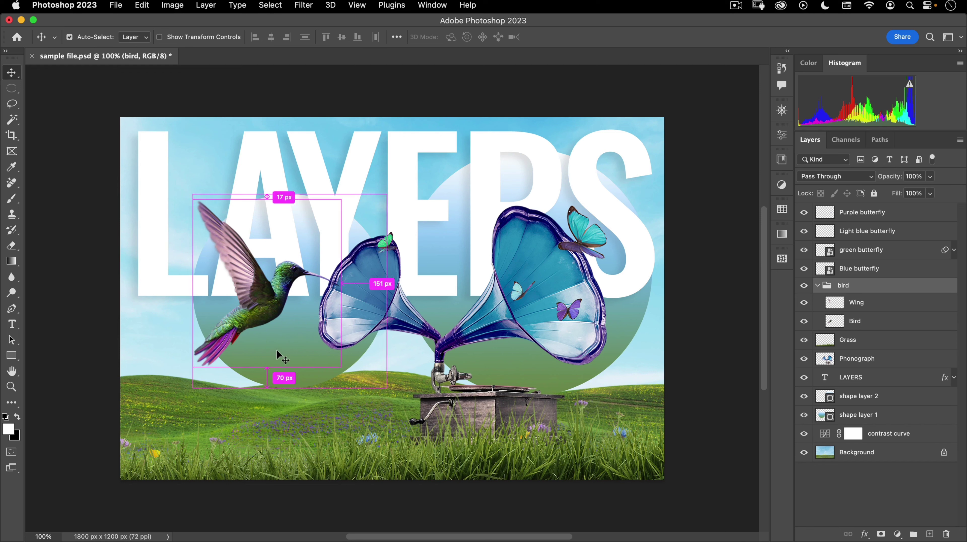
super+click(276, 350)
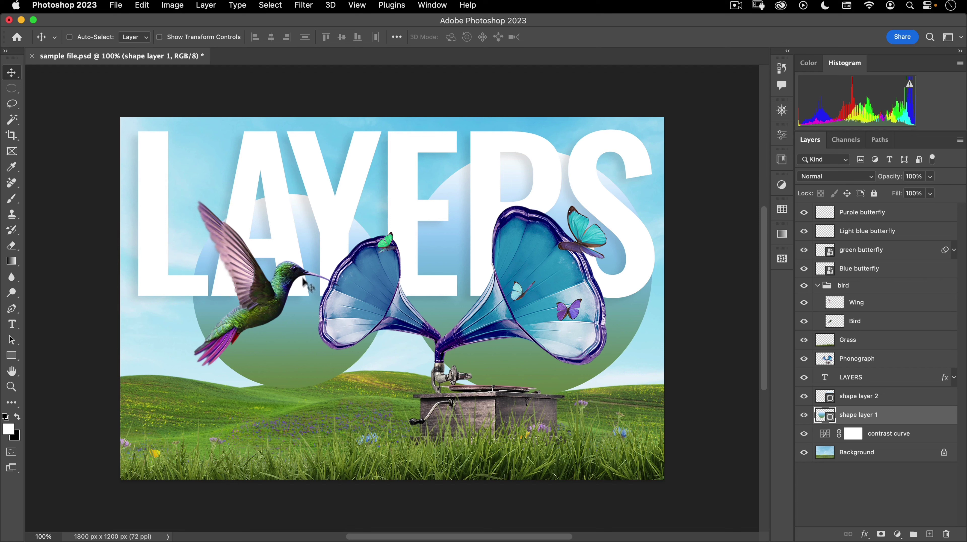
drag(363, 205, 261, 297)
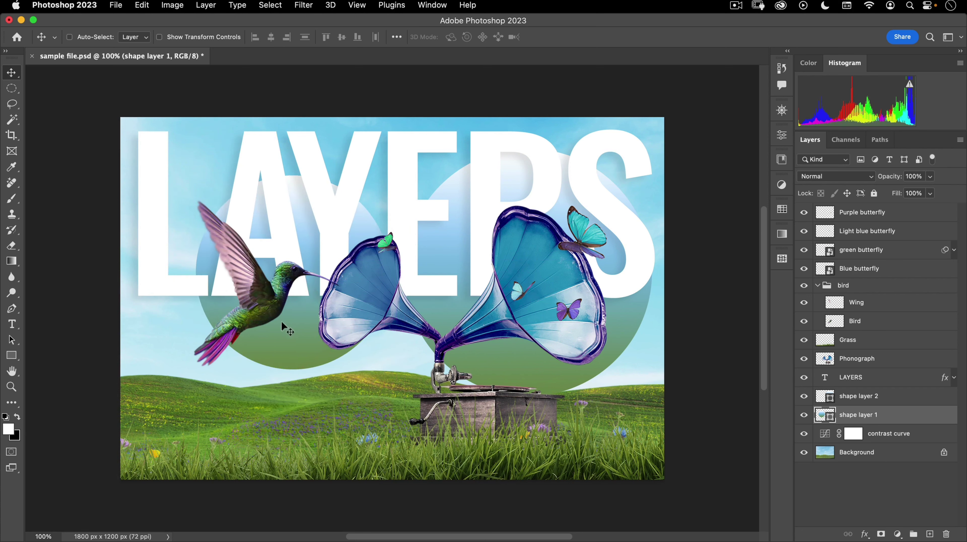
key(super)
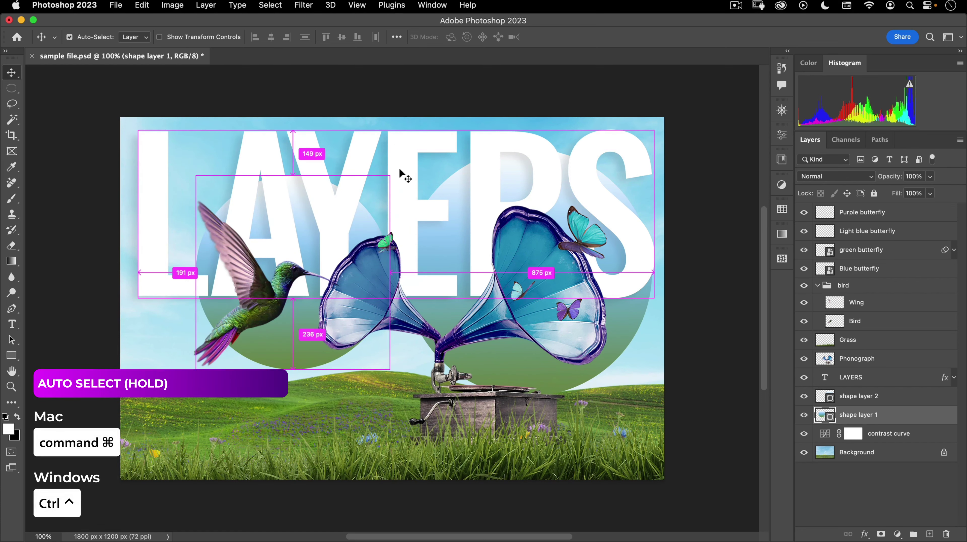
drag(405, 175, 437, 202)
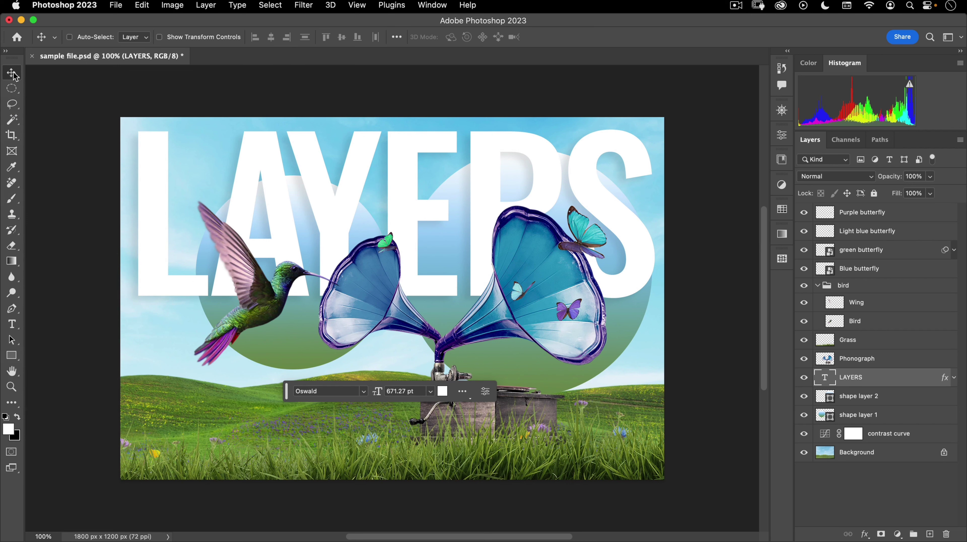
Turn on Show Transform Controls and make the bird group the active layer in the Layers panel
click(159, 38)
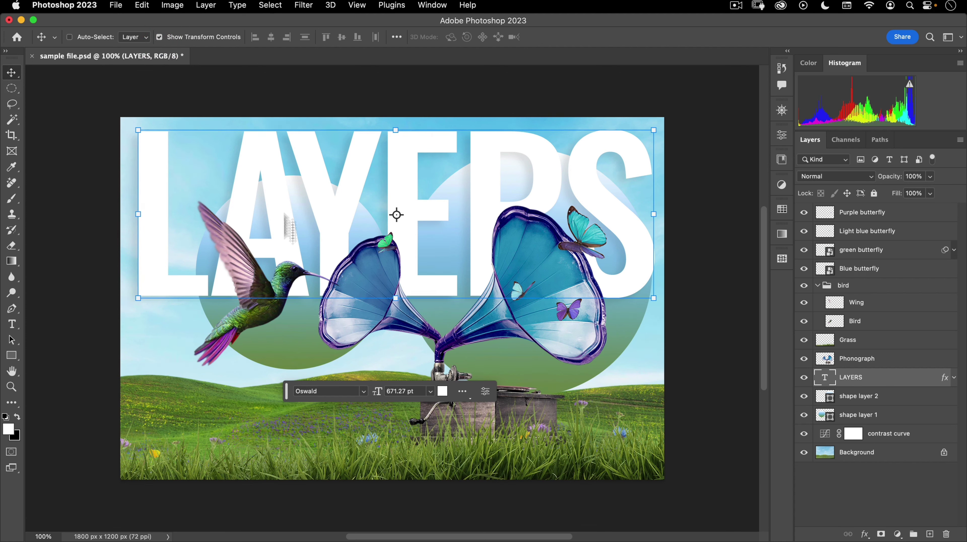
click(251, 318)
super+click(253, 312)
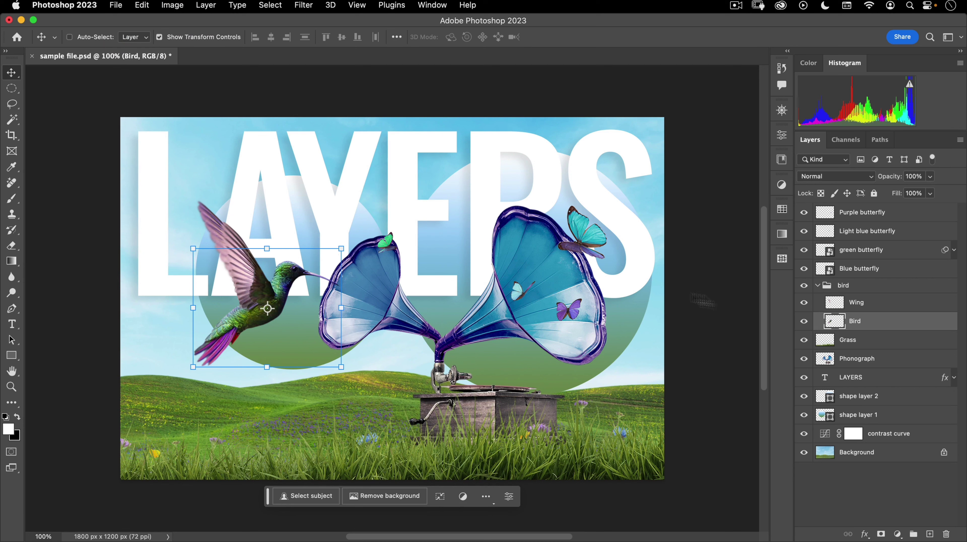
click(843, 286)
double_click(843, 287)
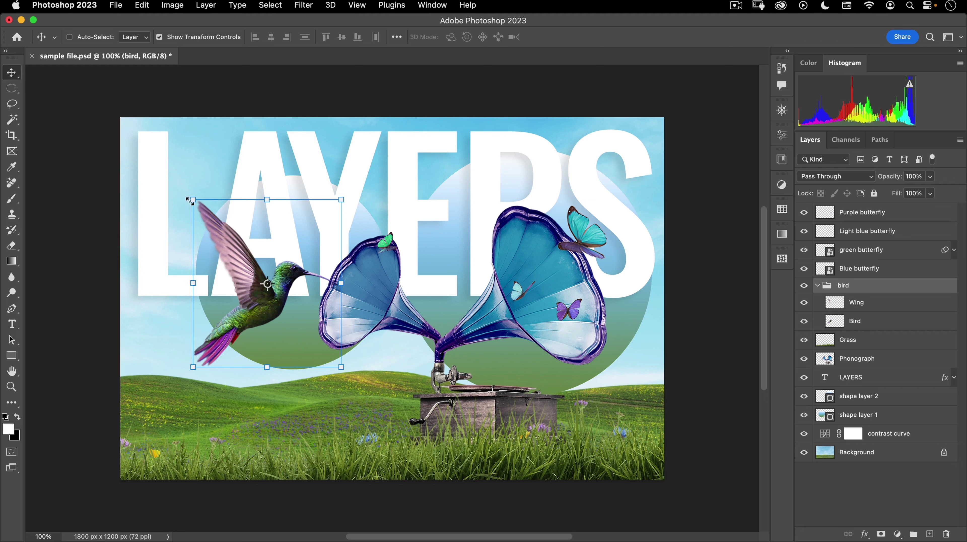
Scale up and rotate the bird group by dragging its transform handles
drag(341, 201, 406, 162)
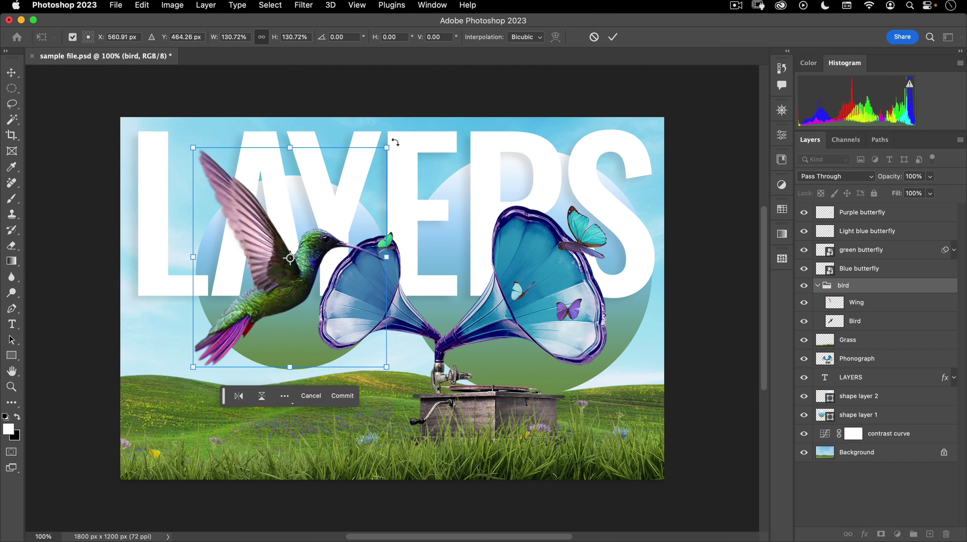
drag(400, 141, 464, 287)
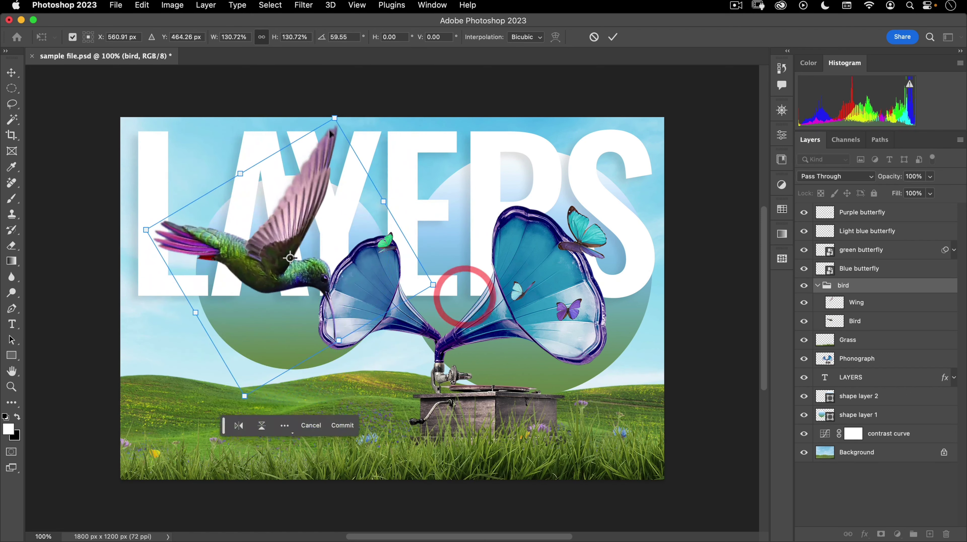
drag(329, 112, 232, 129)
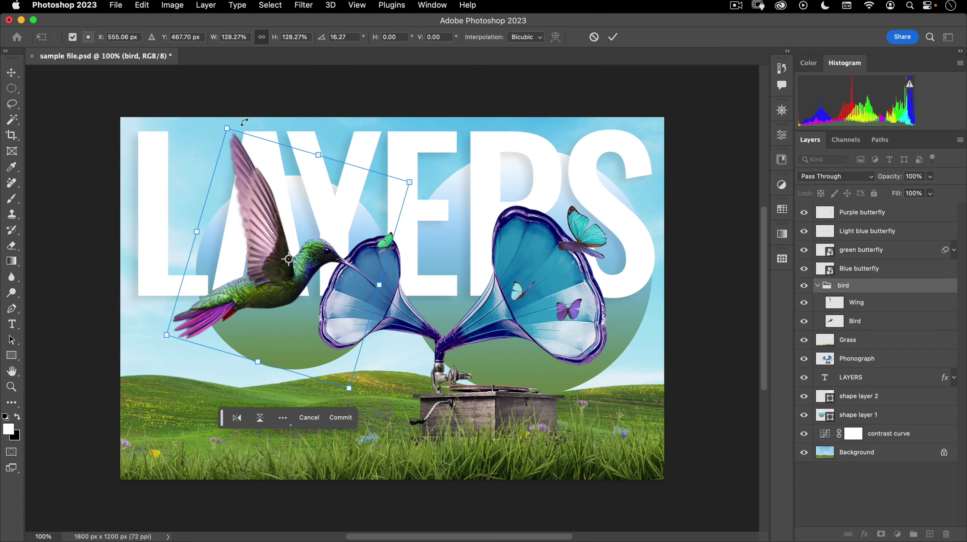
Enter width 125% and angle 90°, drag the bird down, then cancel the transform
double_click(247, 37)
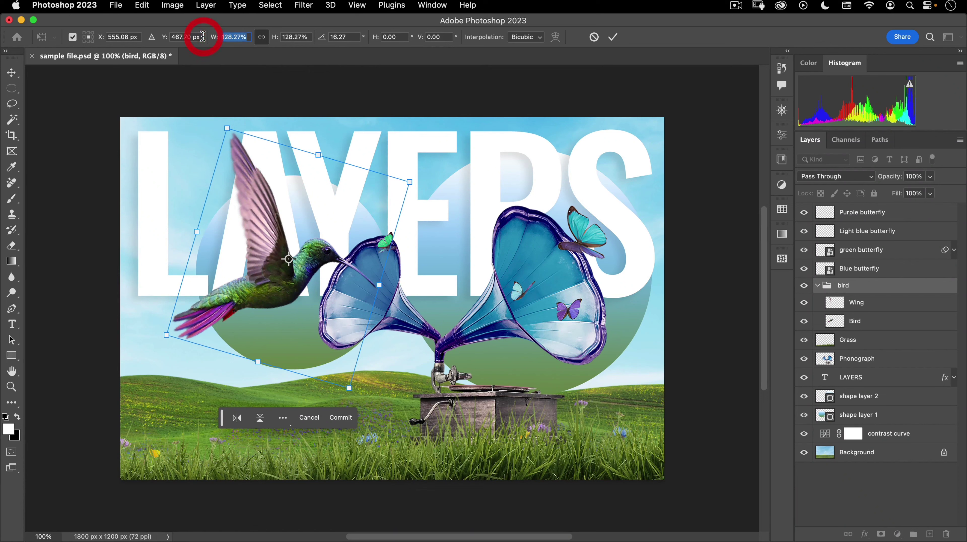
text(125)
key(Tab)
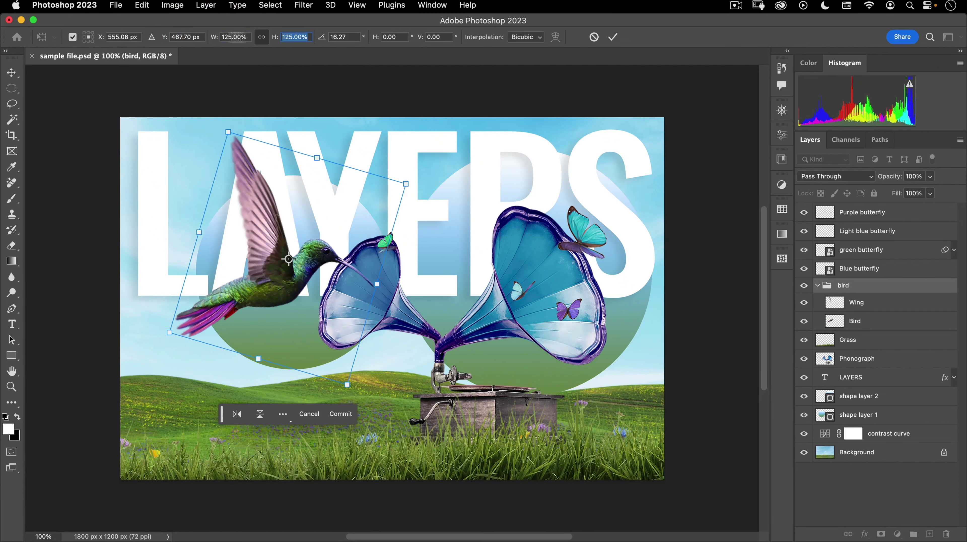
key(Tab)
text(90)
key(Tab)
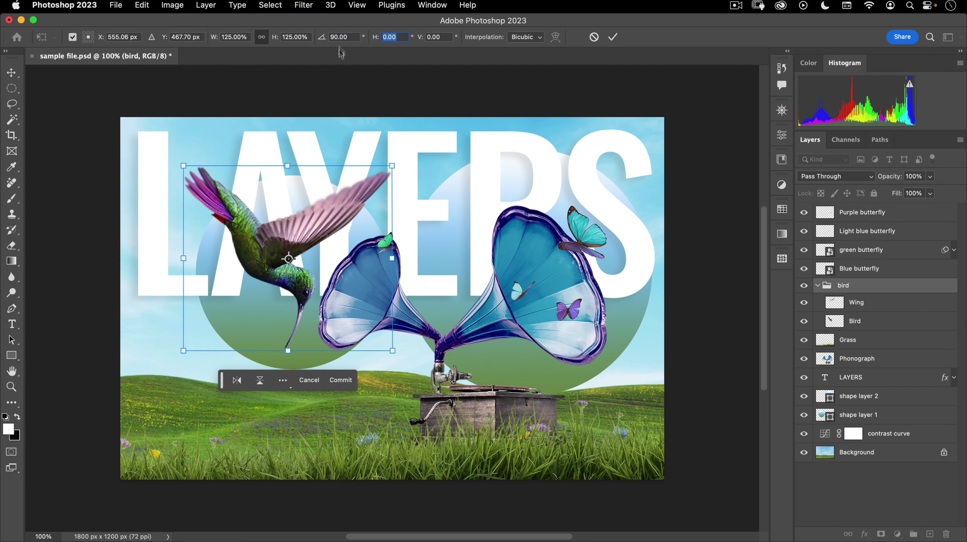
drag(329, 227, 326, 259)
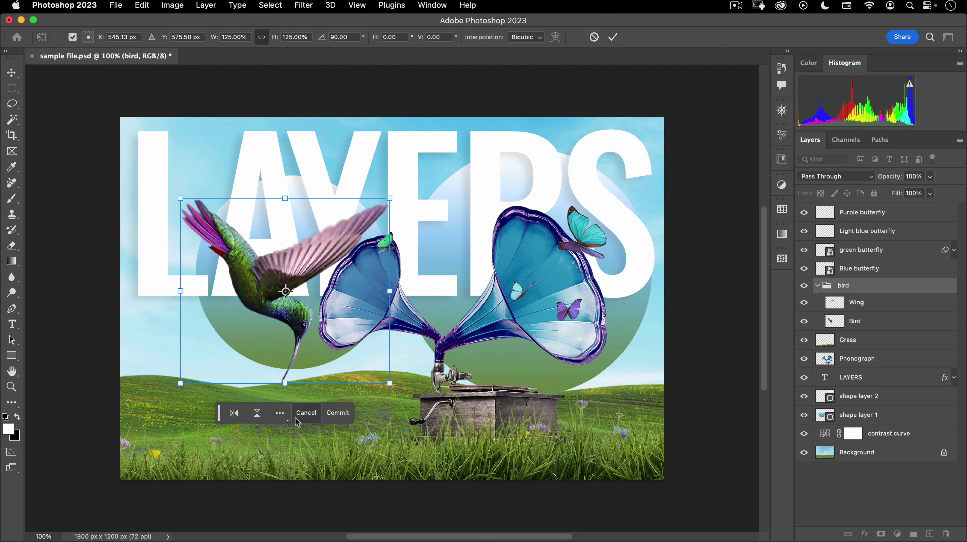
click(305, 413)
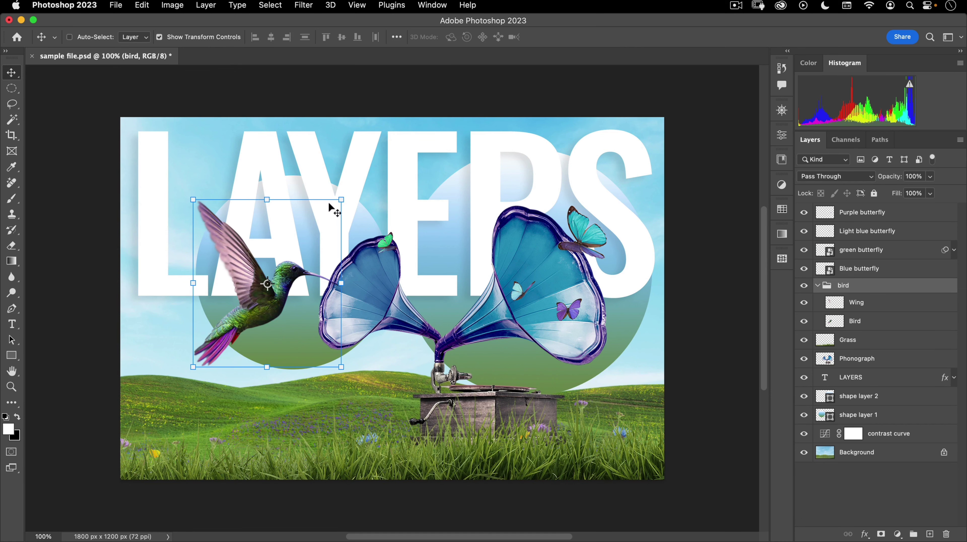
click(159, 37)
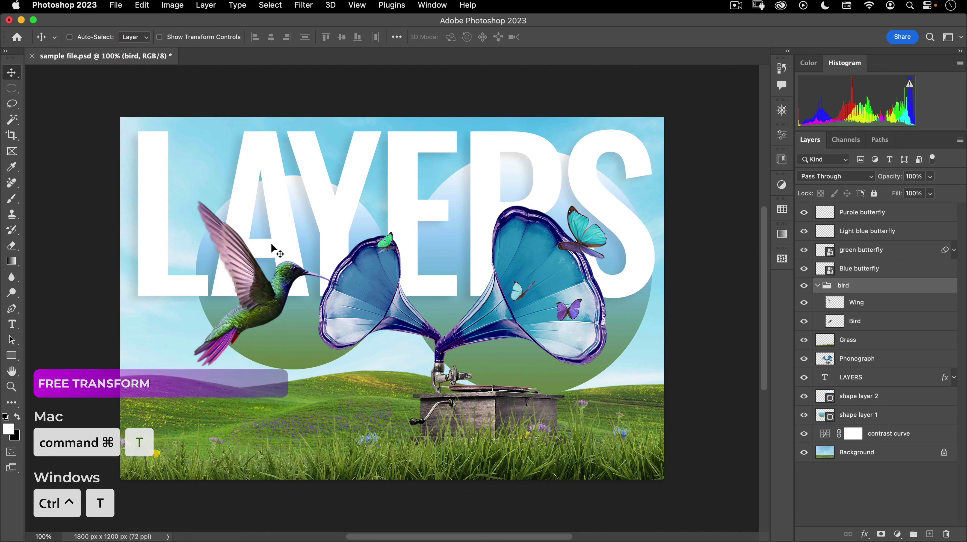
key(super+t)
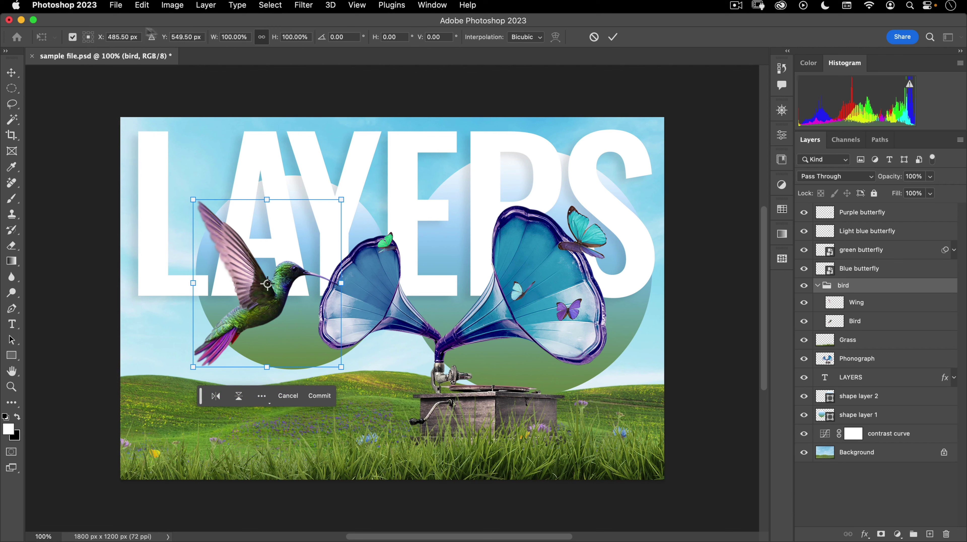
click(292, 399)
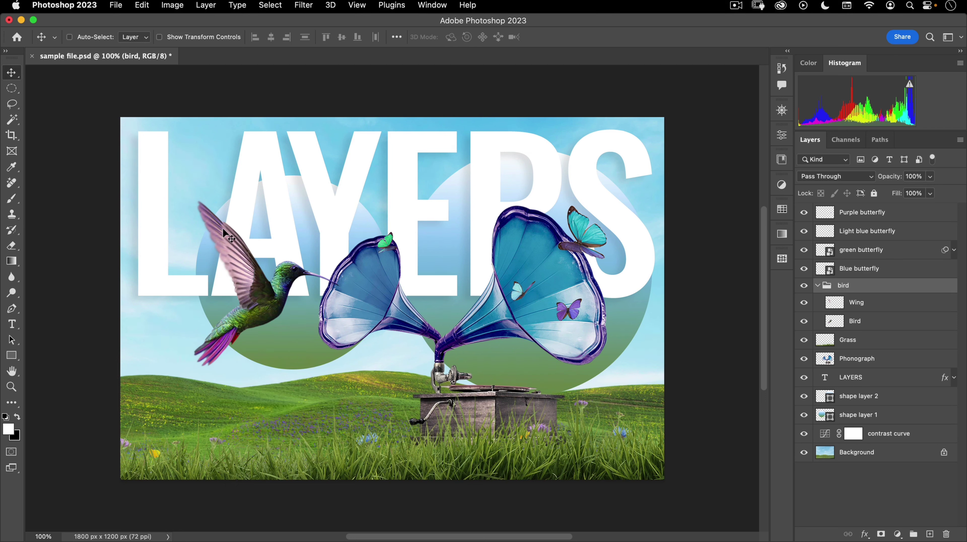
key(super+t)
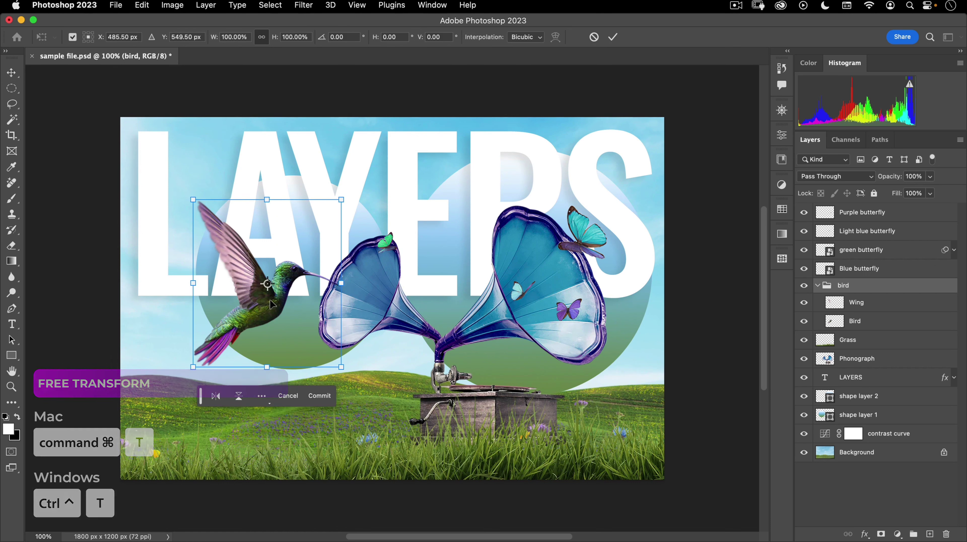
key(Return)
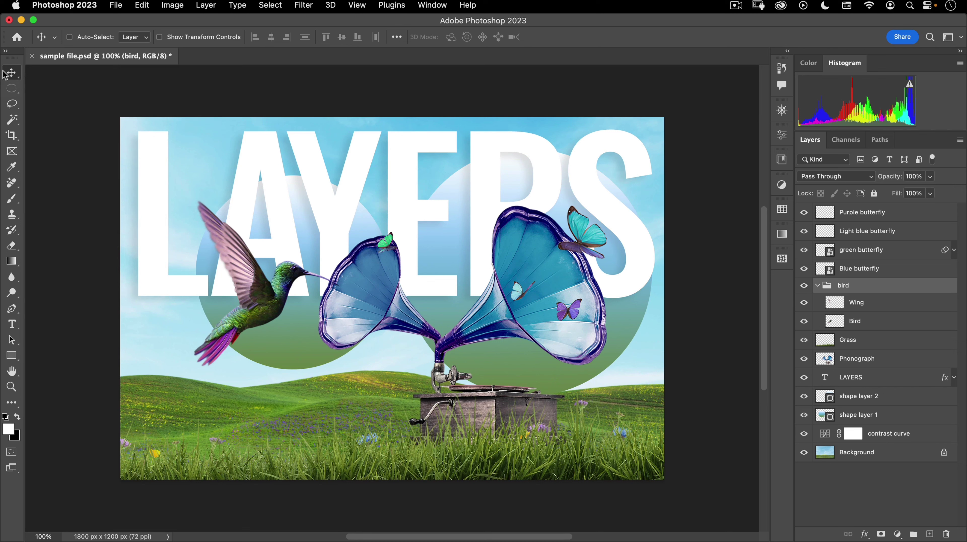
View the Move tool's flyout, then open the Marquee tool's flyout of selection shapes
right_click(15, 76)
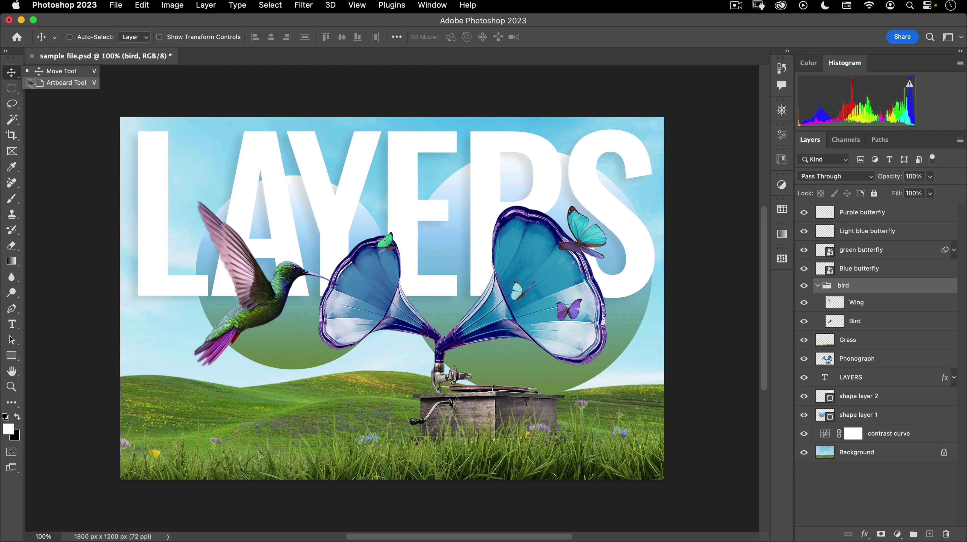
click(12, 71)
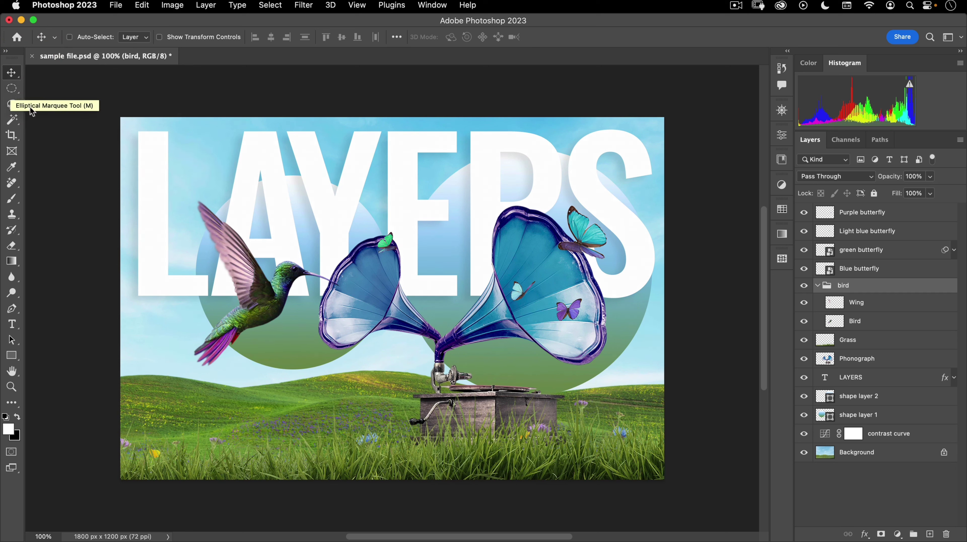
click(12, 90)
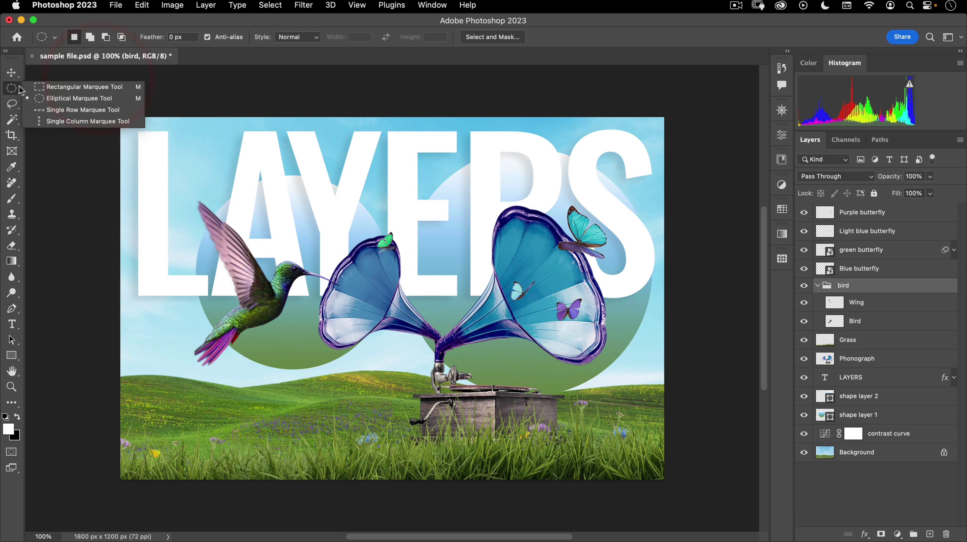
Make trial rectangular marquee selections on the poster, ending with one above the hummingbird
click(54, 88)
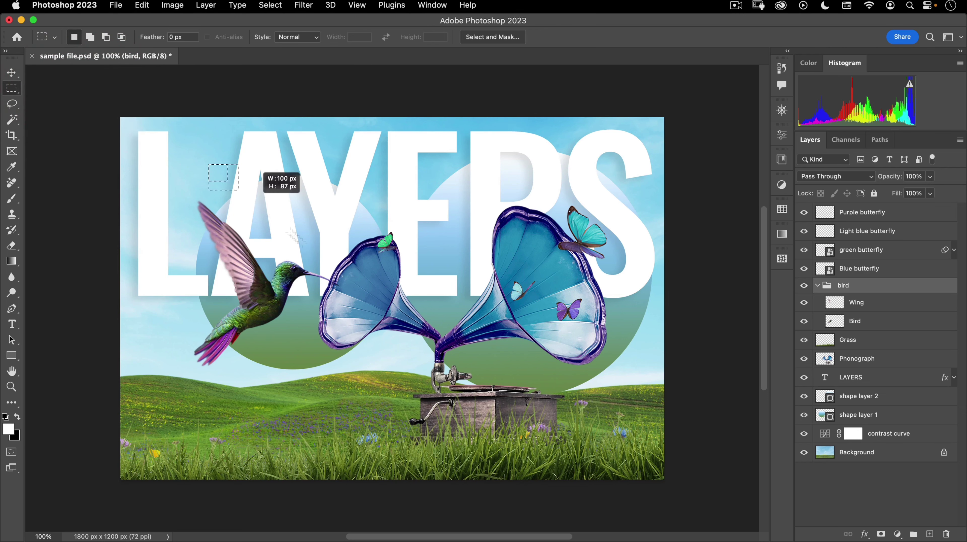
drag(536, 384, 594, 402)
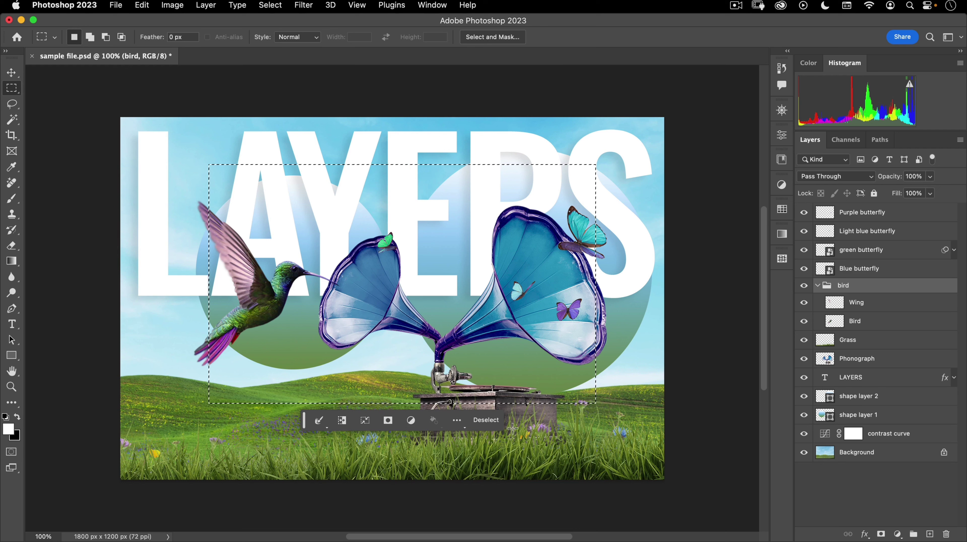
click(239, 437)
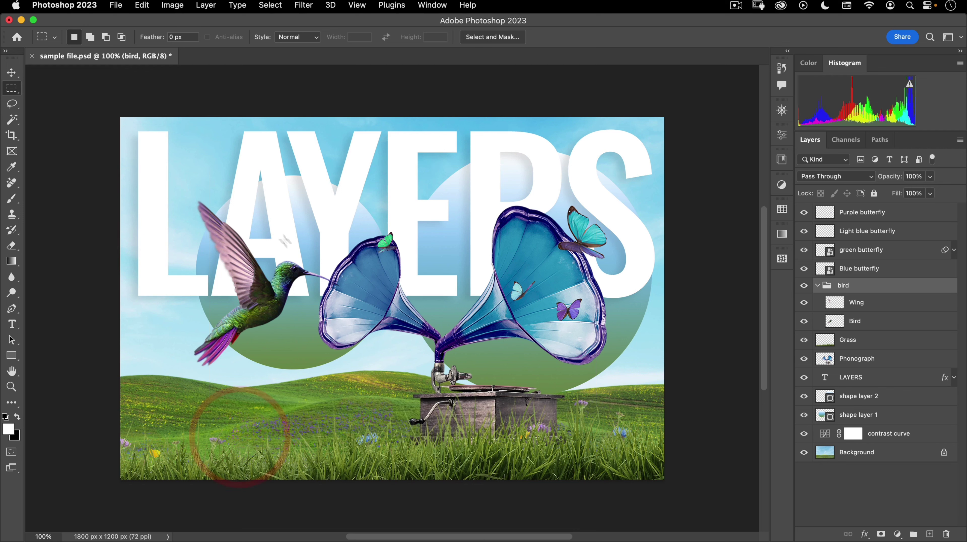
drag(184, 192, 248, 241)
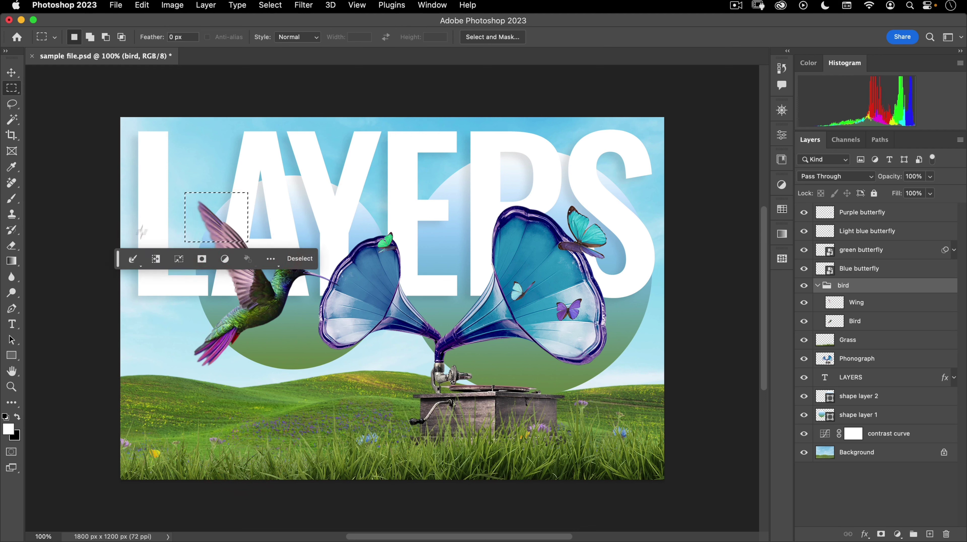
Move the Contextual Task Bar to the bottom, choose Pin bar position, then deselect
drag(119, 261, 322, 499)
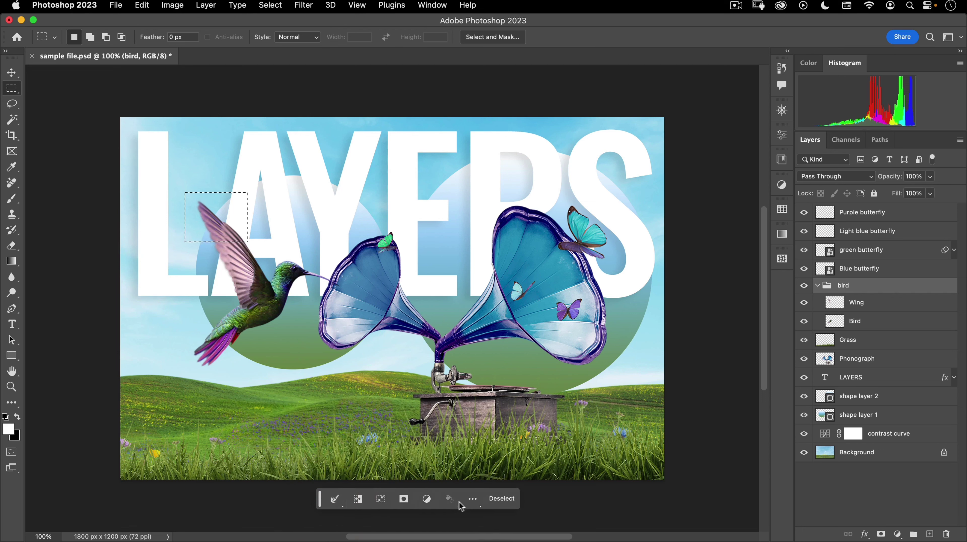
click(473, 500)
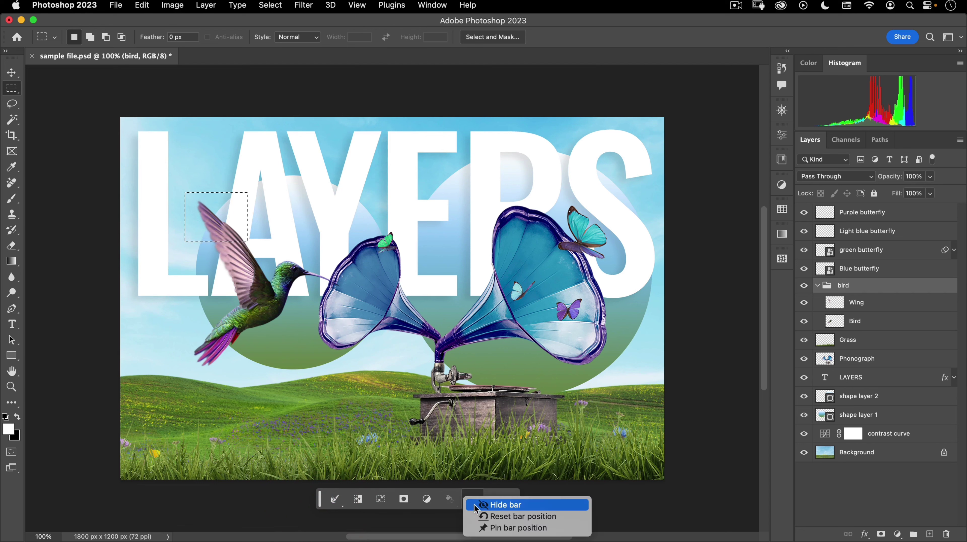
click(538, 531)
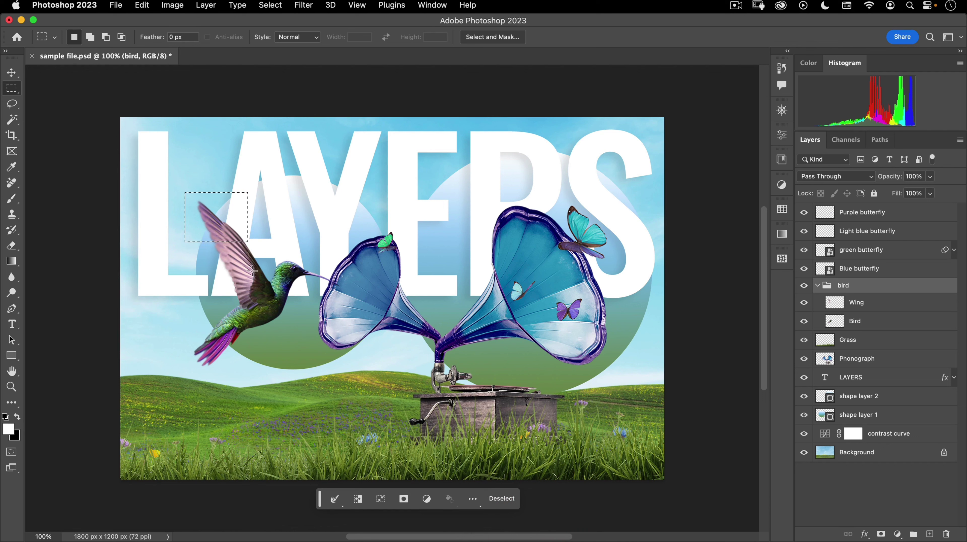
click(237, 253)
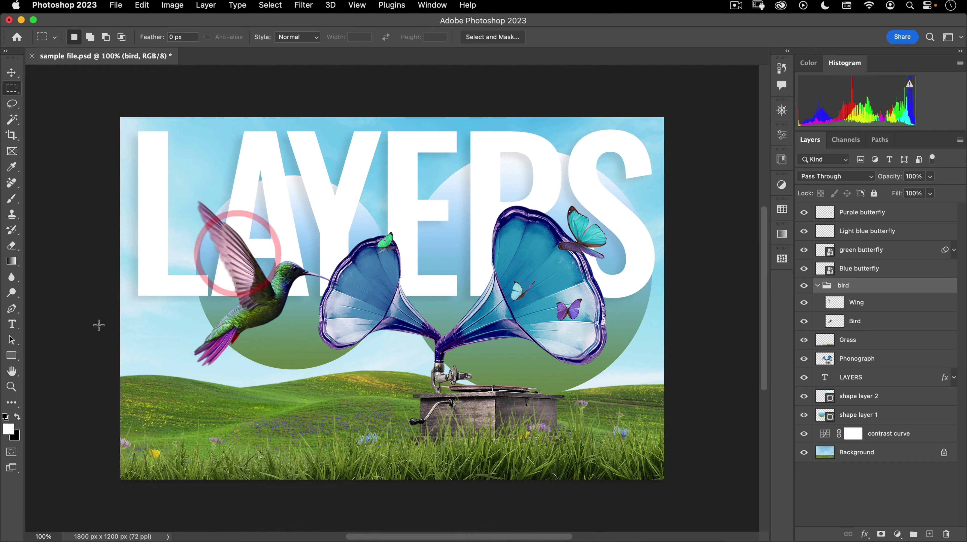
Switch to the Lasso Tool and draw a freehand loop around the left phonograph horn
click(12, 107)
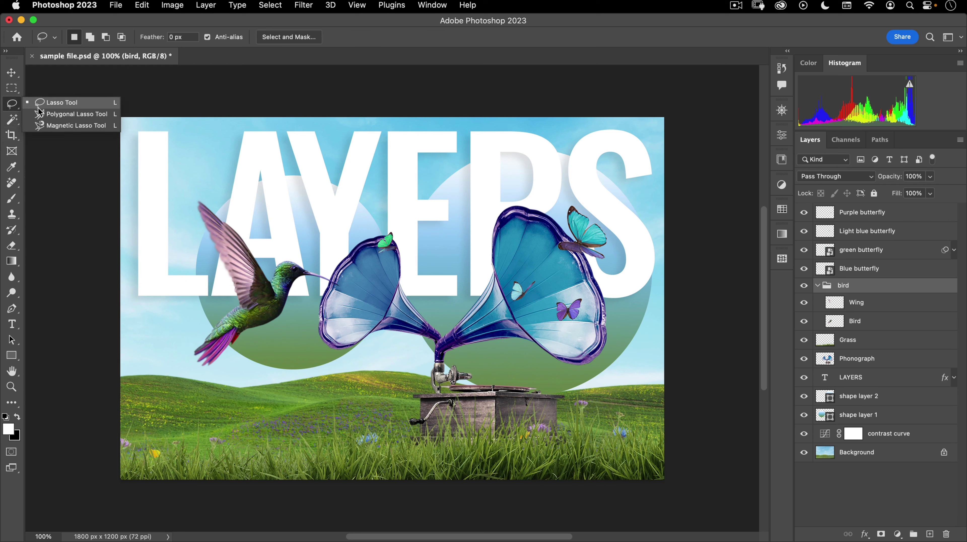
click(43, 102)
mouse_move(259, 318)
mouse_down()
mouse_move(273, 213)
mouse_move(334, 153)
mouse_move(439, 212)
mouse_move(475, 263)
mouse_move(421, 305)
mouse_move(358, 320)
mouse_move(284, 360)
mouse_move(260, 318)
mouse_up()
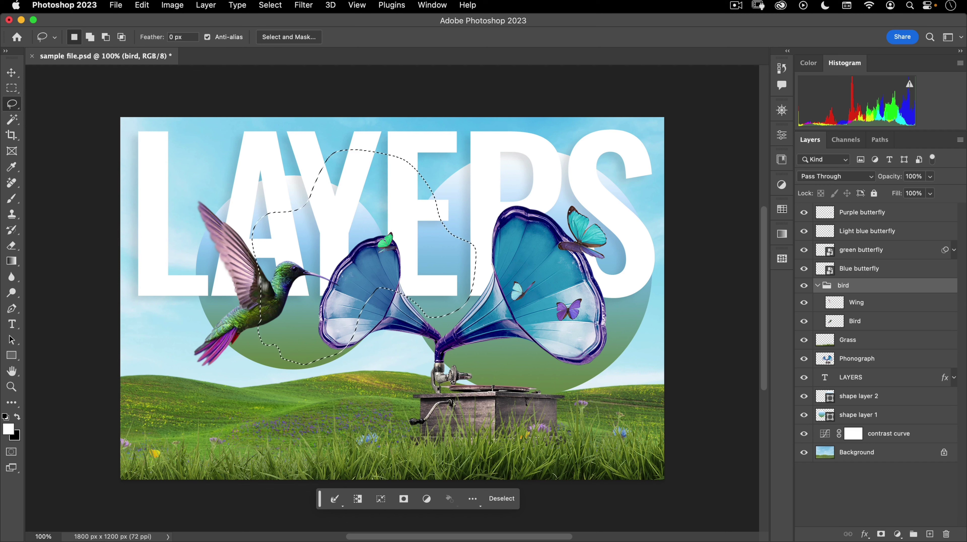
click(13, 124)
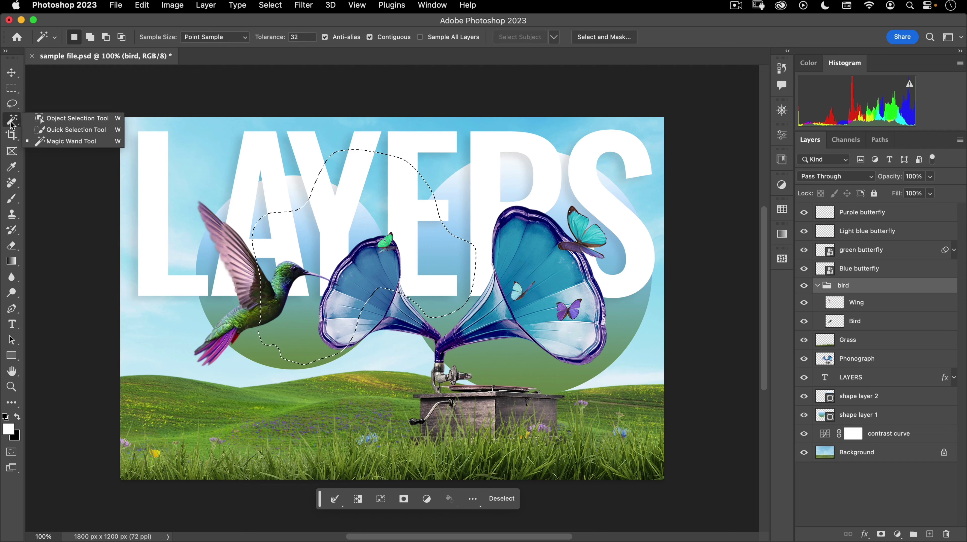
Brush a Quick Selection across the lower-left grass with the Background layer active
click(13, 124)
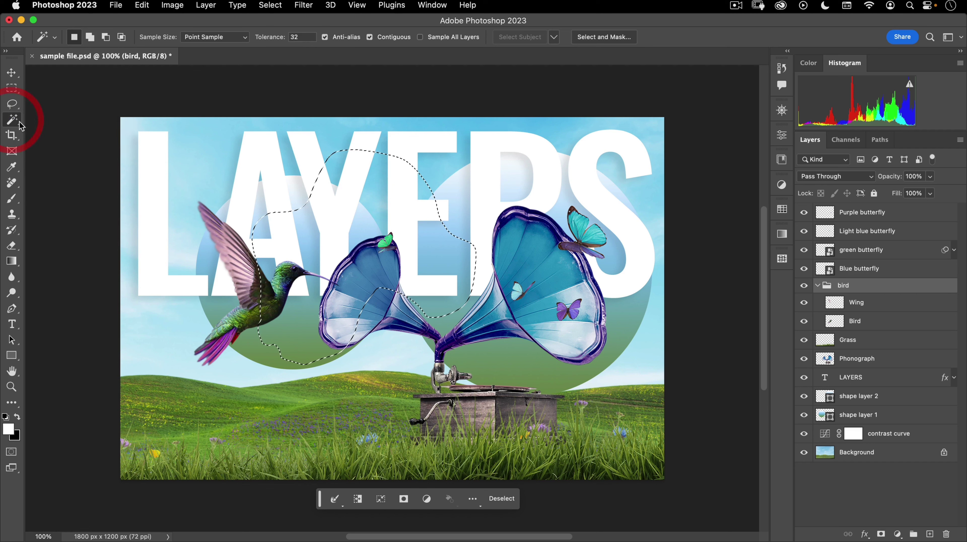
click(13, 126)
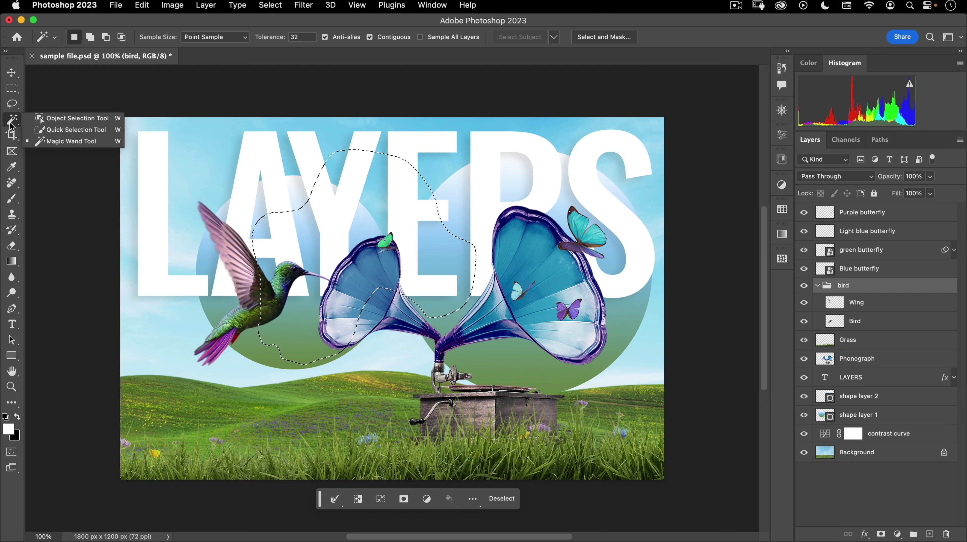
click(44, 130)
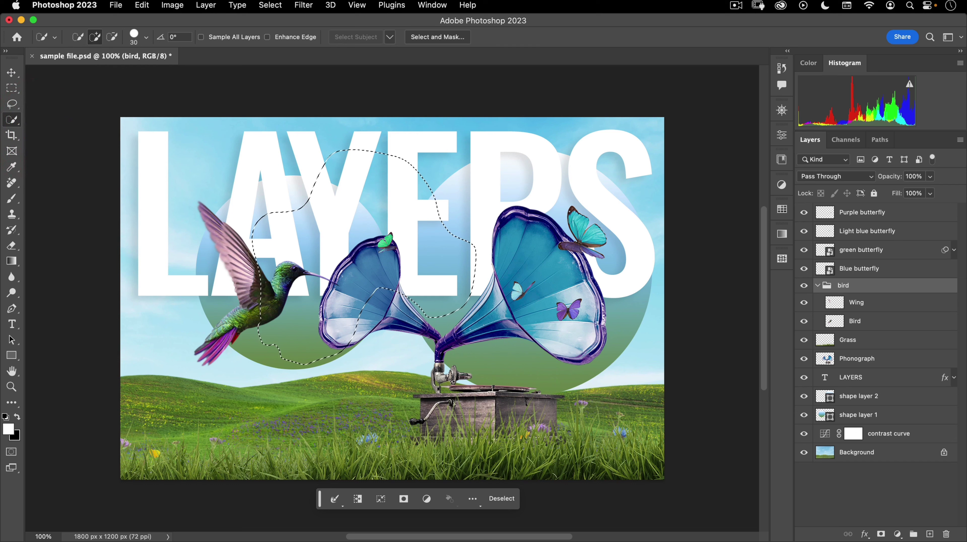
click(341, 409)
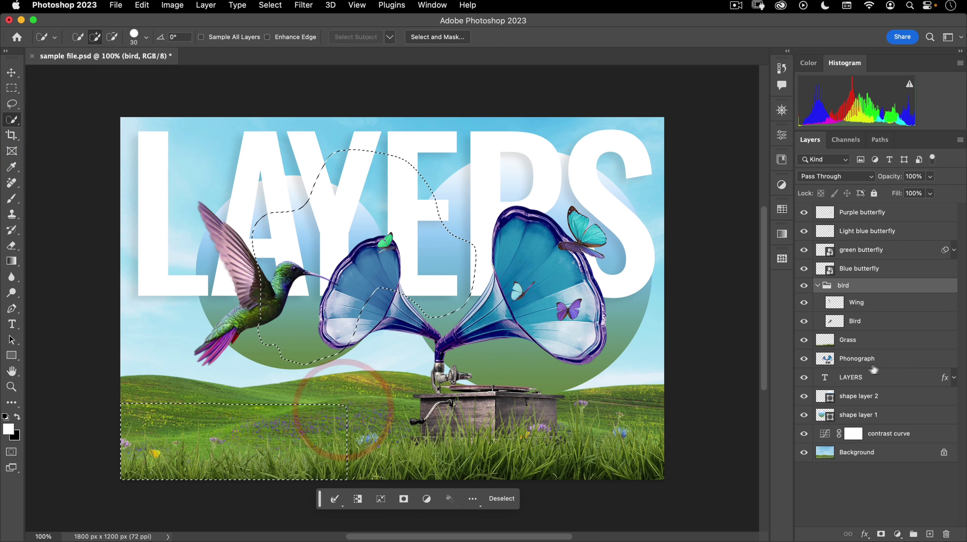
click(833, 450)
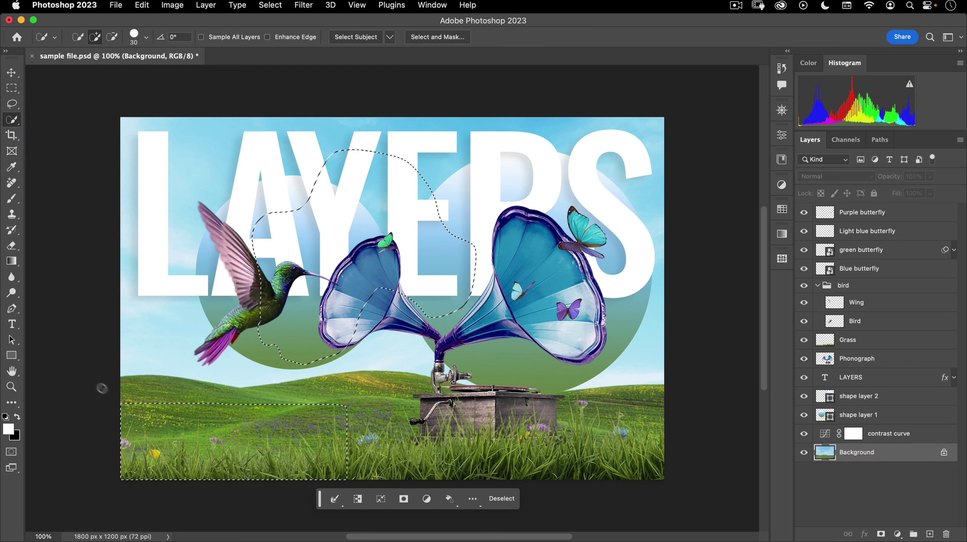
mouse_move(125, 387)
mouse_down()
mouse_move(406, 388)
mouse_move(389, 390)
mouse_up()
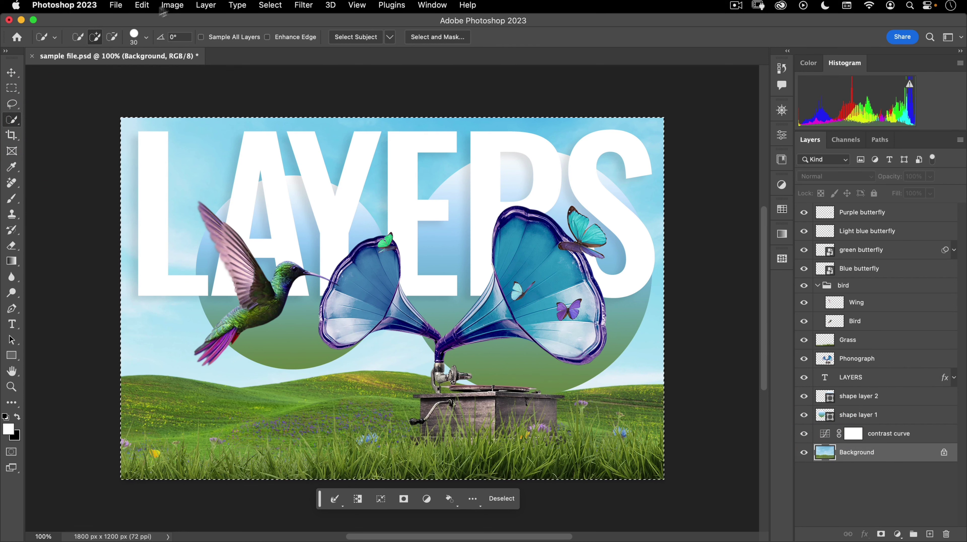
Clear the selection, reselect the left grassy hill, then deselect it
click(270, 6)
click(275, 31)
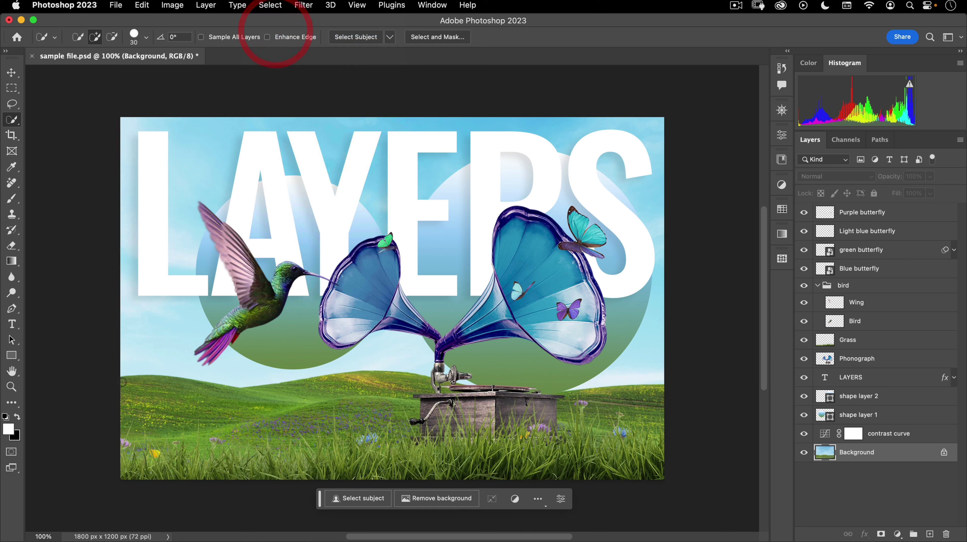
mouse_move(157, 394)
mouse_down()
mouse_move(205, 407)
mouse_move(378, 393)
mouse_move(409, 412)
mouse_move(552, 433)
mouse_up()
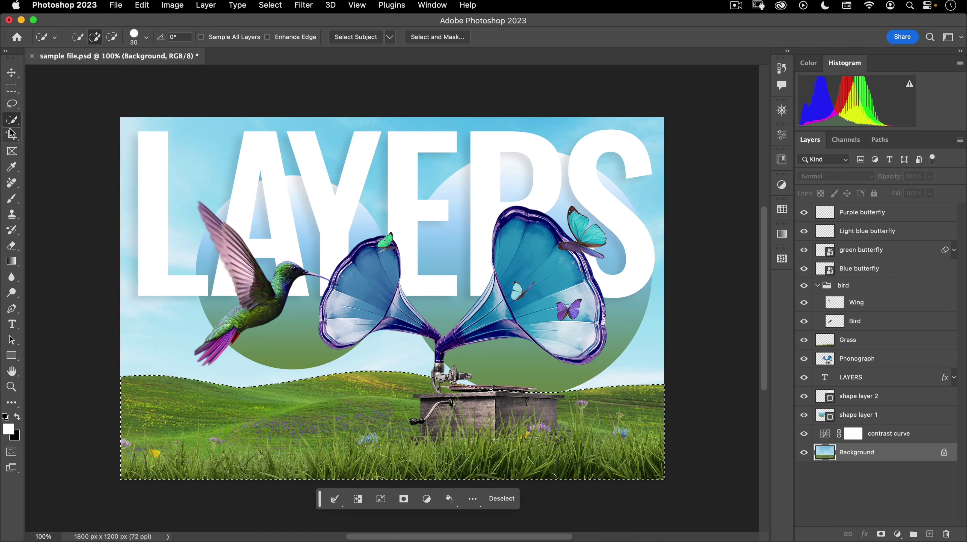
click(272, 5)
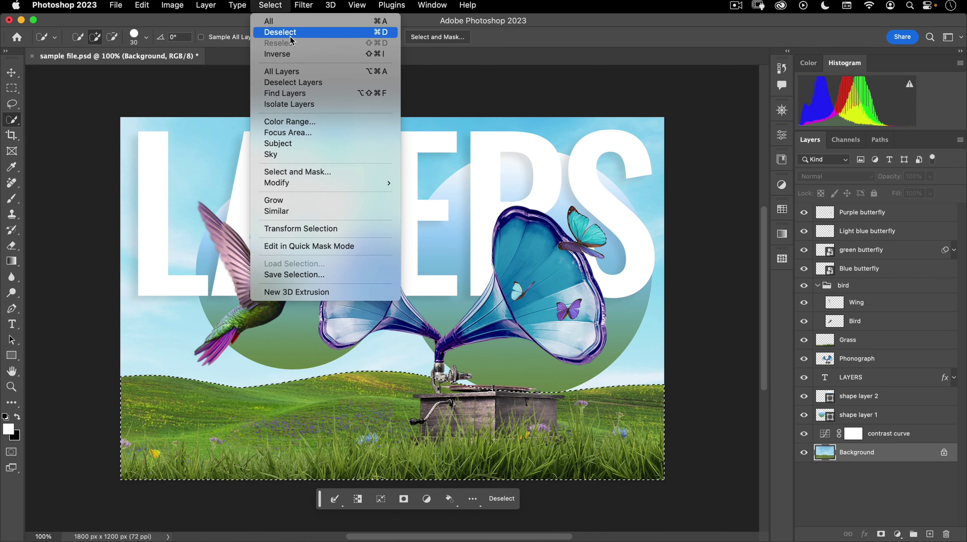
click(290, 36)
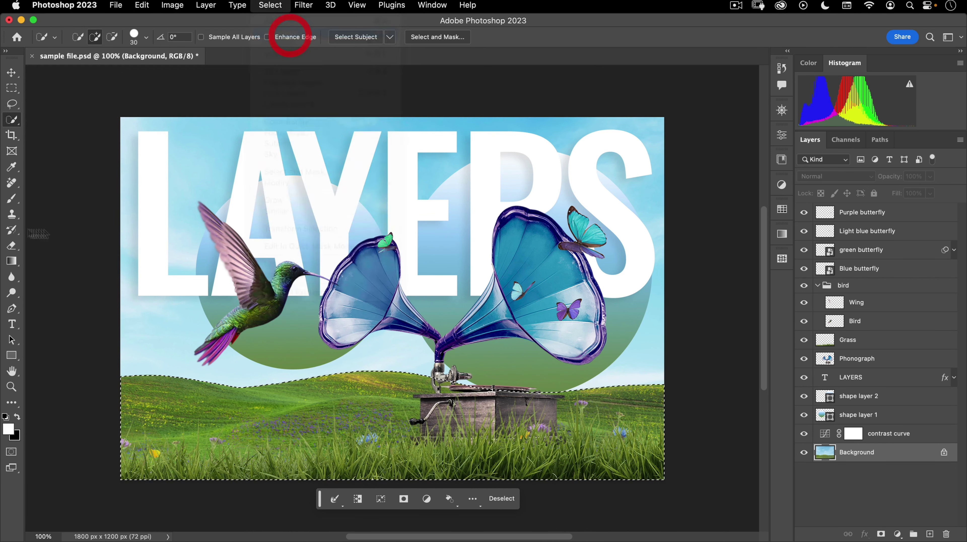
click(11, 136)
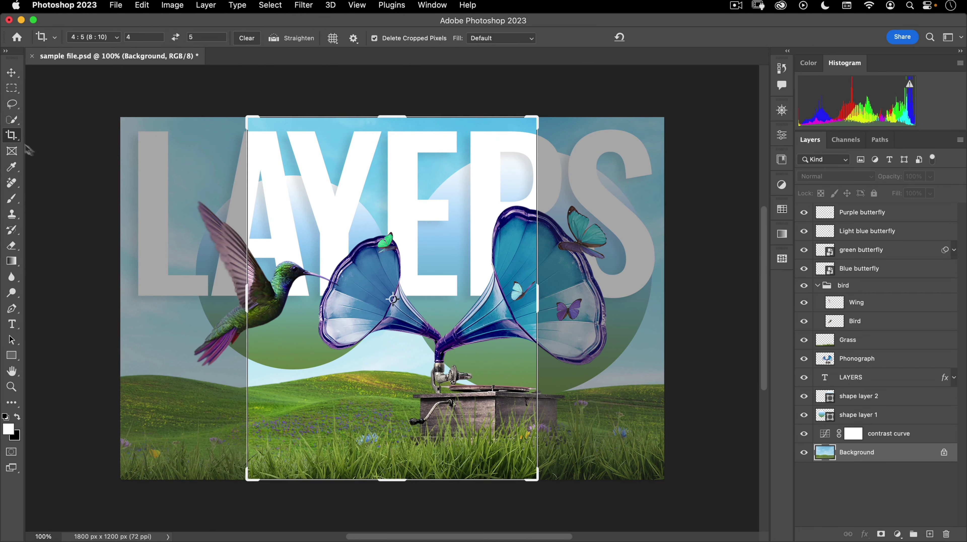
key(Escape)
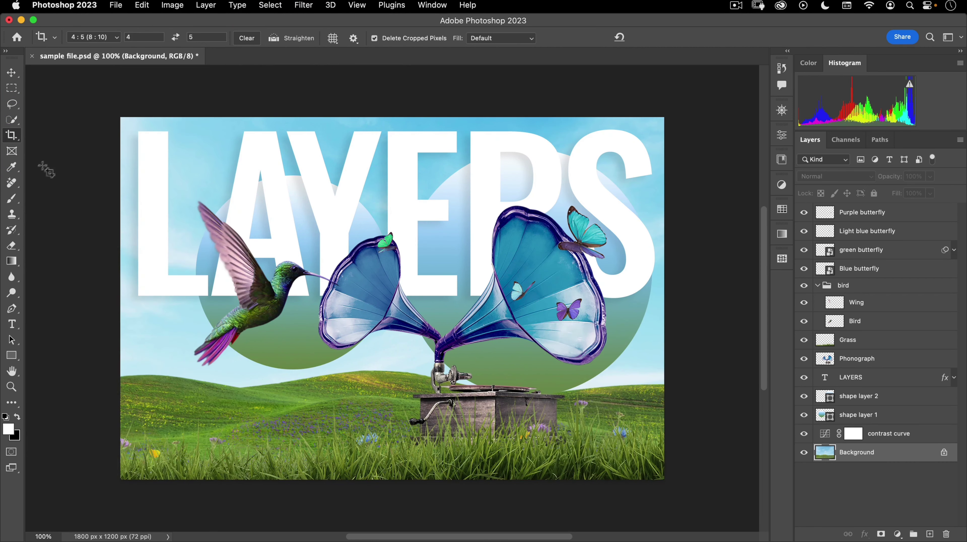
click(11, 154)
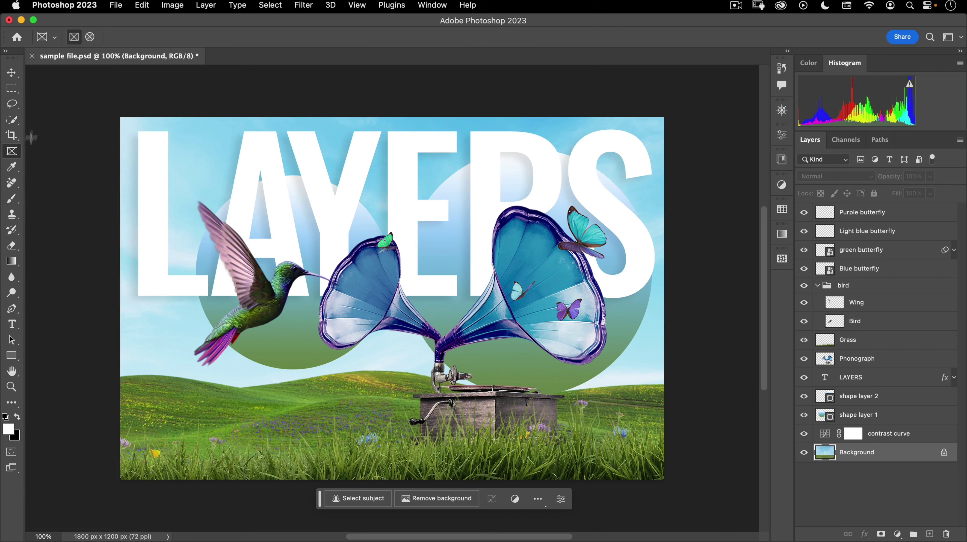
Sample the light sky blue and green hill with the Eyedropper, keeping Point Sample
click(11, 167)
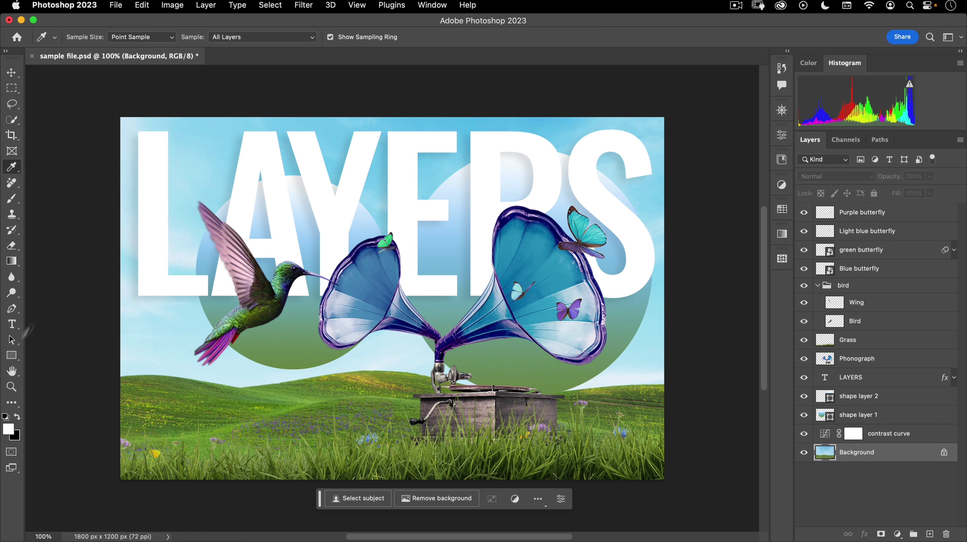
click(217, 136)
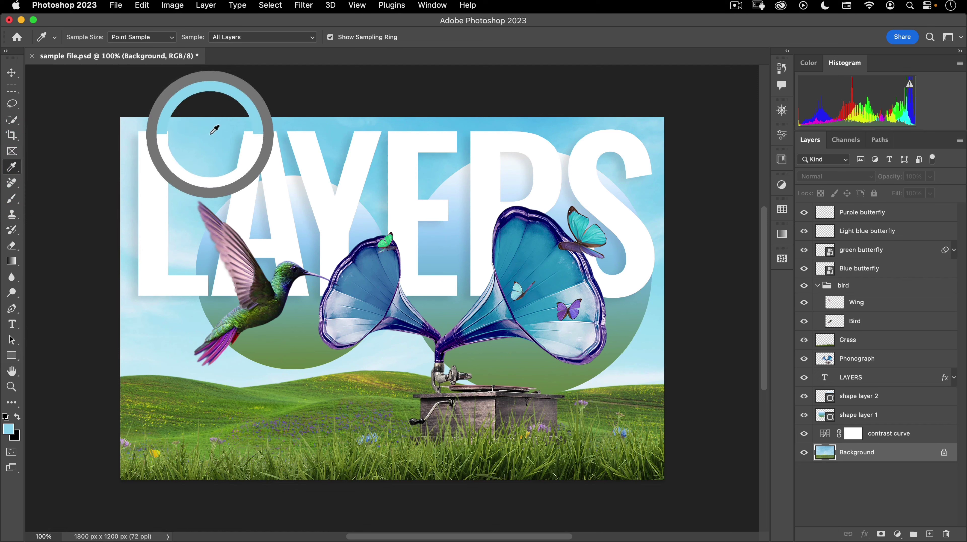
drag(268, 321, 290, 346)
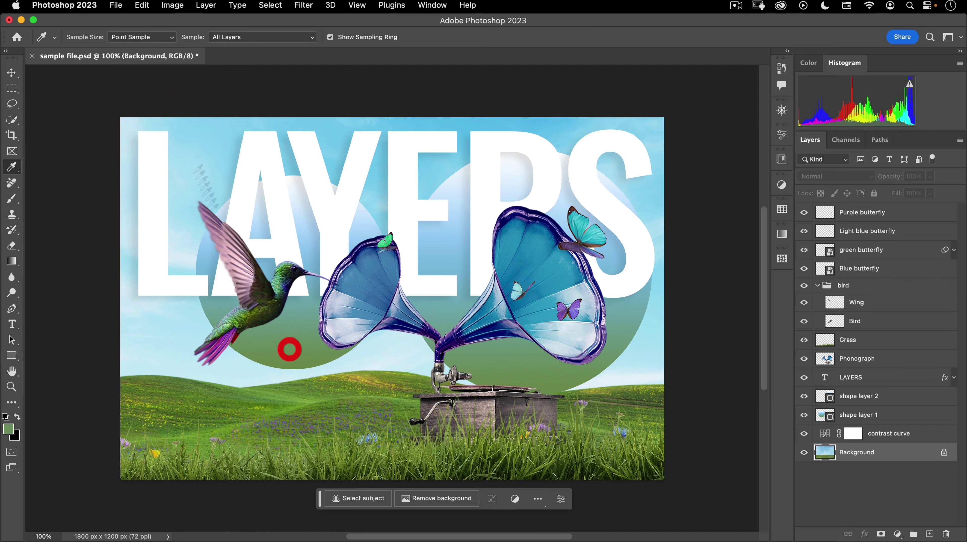
click(142, 36)
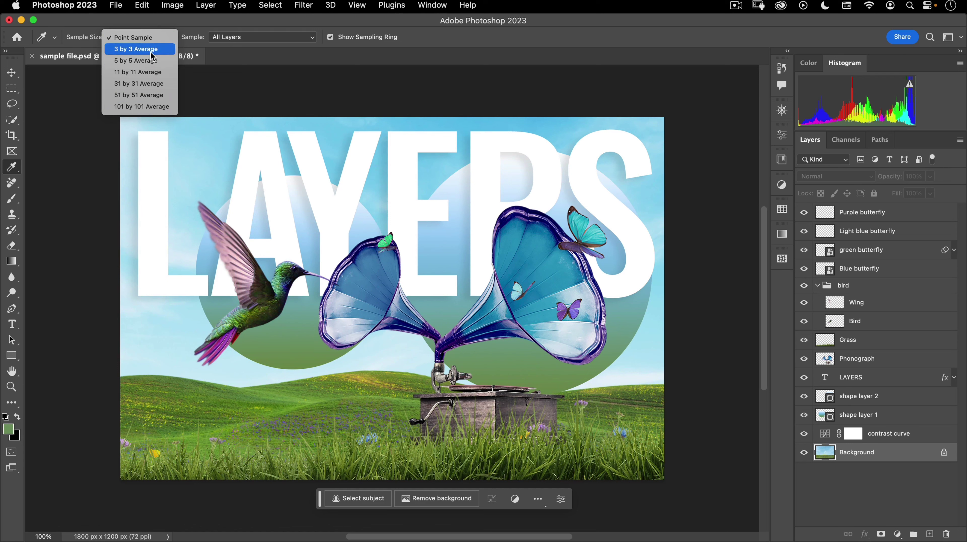
click(149, 40)
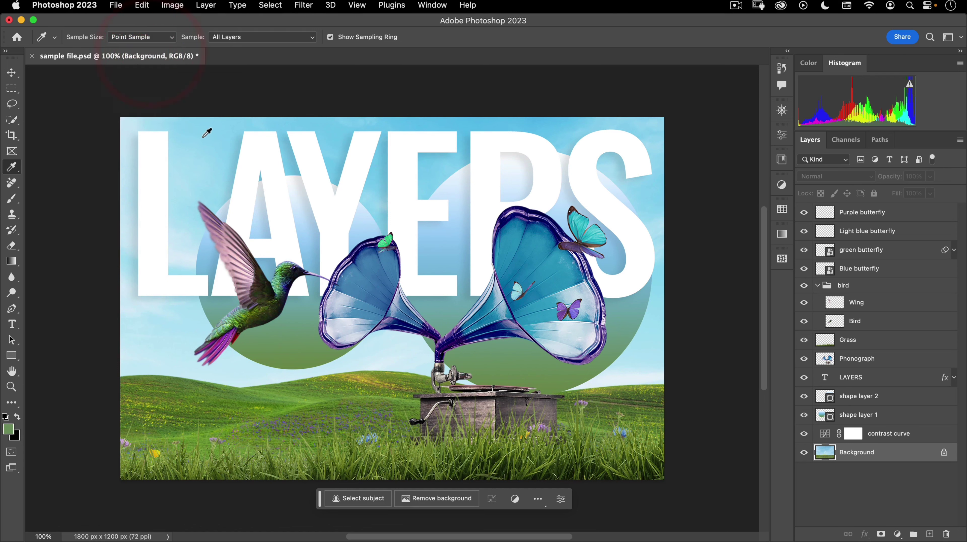
Set the foreground colour to the hummingbird wing's pink, leaving Sample Size at Point Sample
click(244, 276)
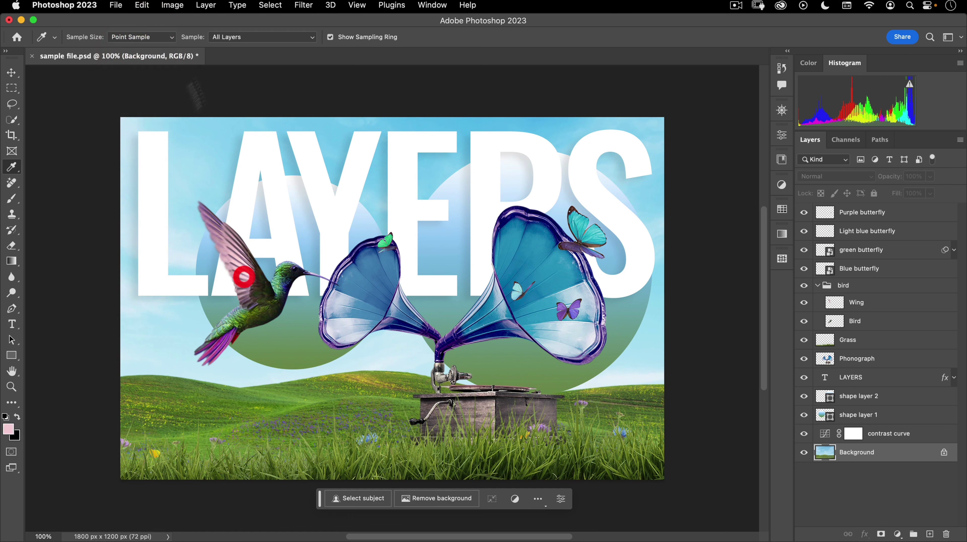
click(147, 37)
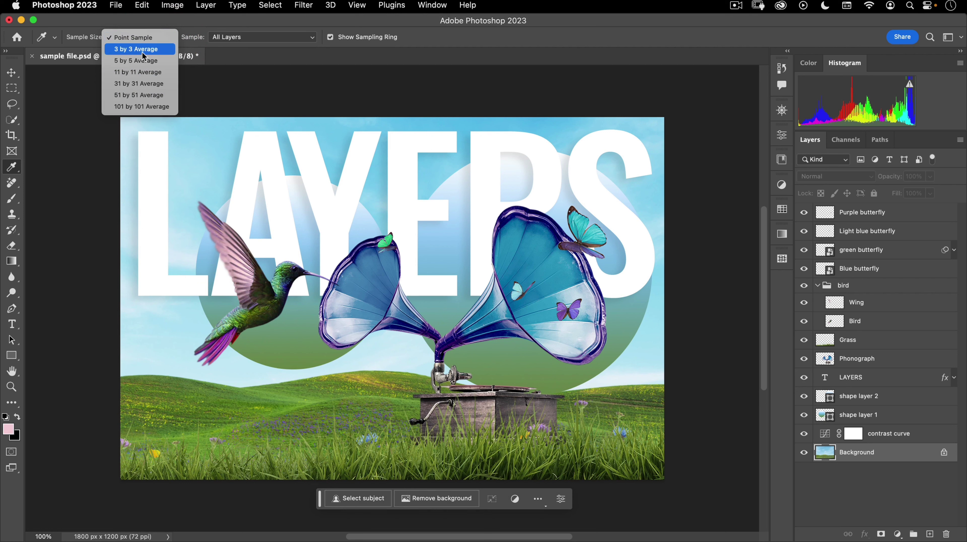
click(149, 17)
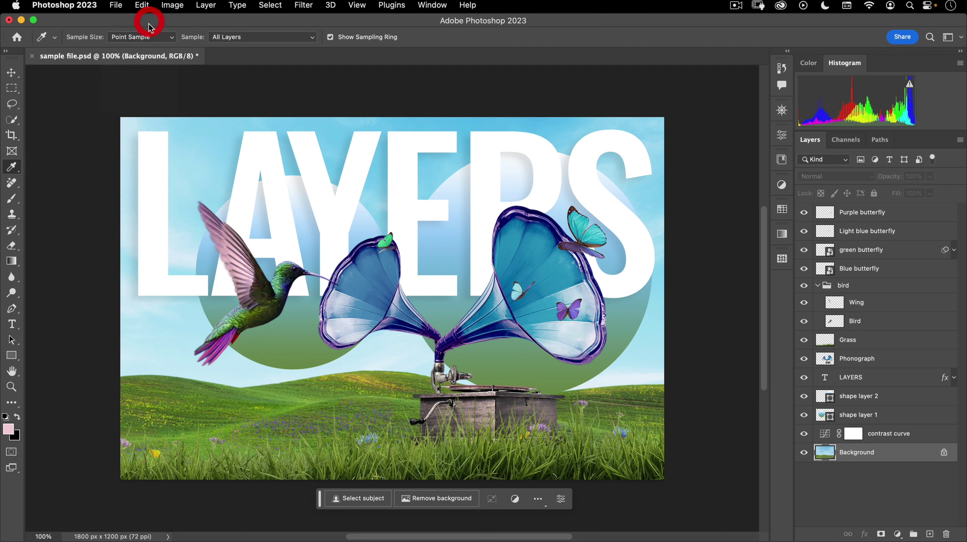
click(18, 188)
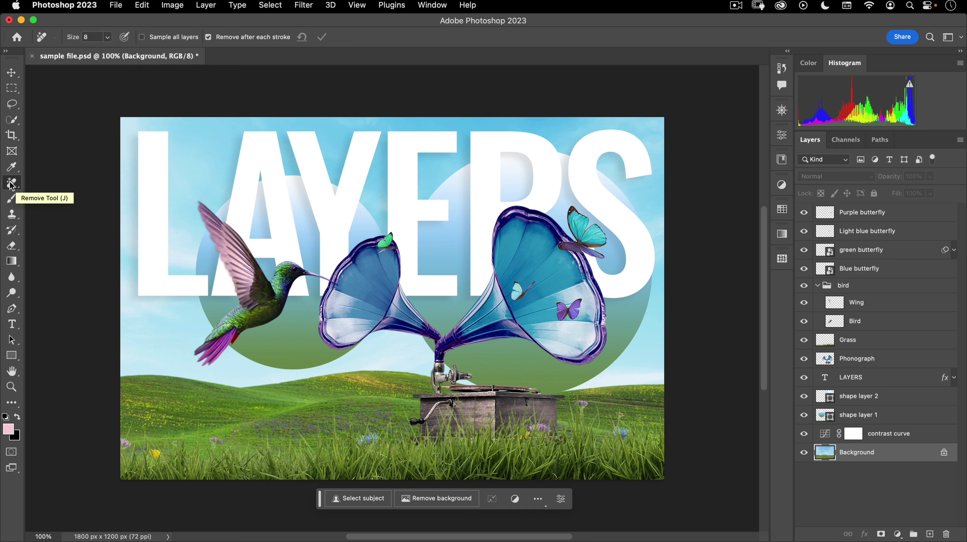
Keep the Remove Tool in its group and activate the Brush Tool at Normal, 100% opacity and flow
right_click(13, 185)
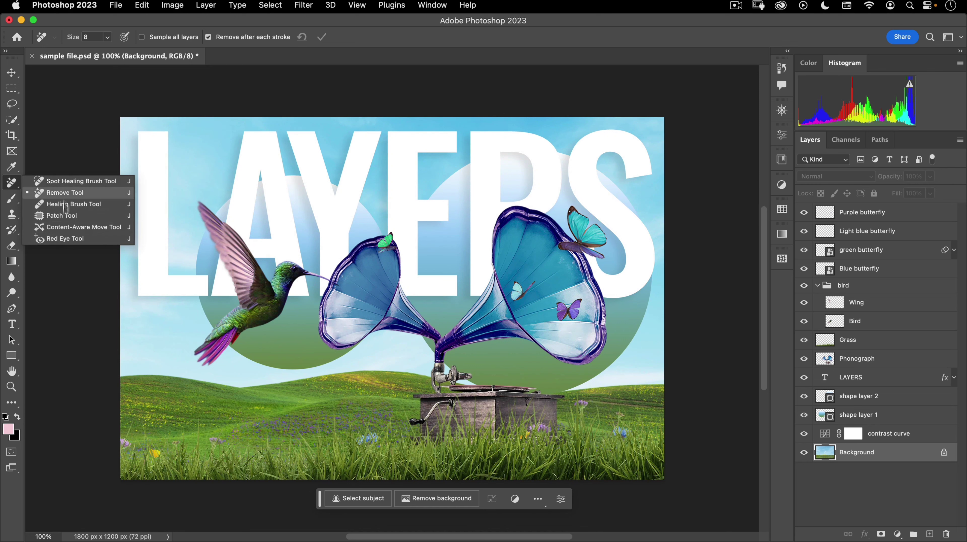
click(14, 184)
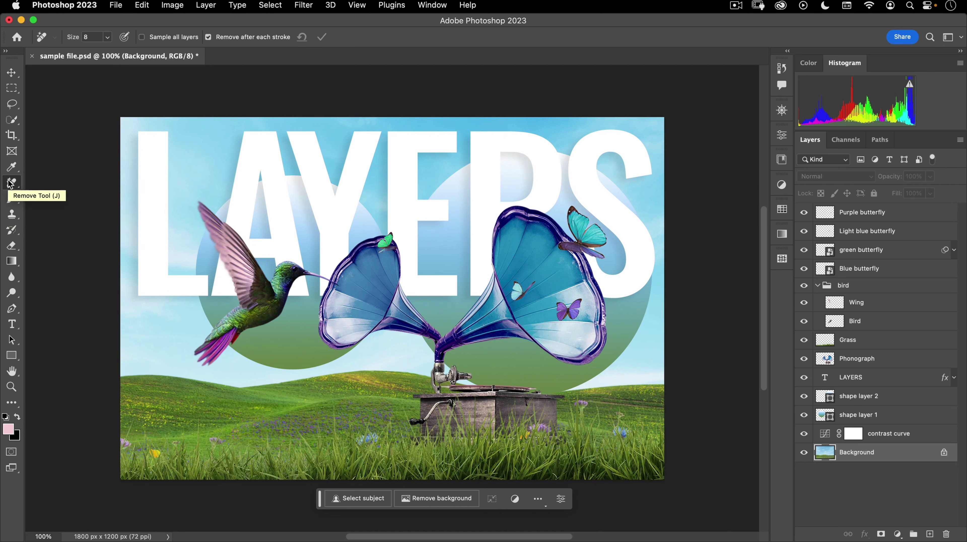
click(18, 199)
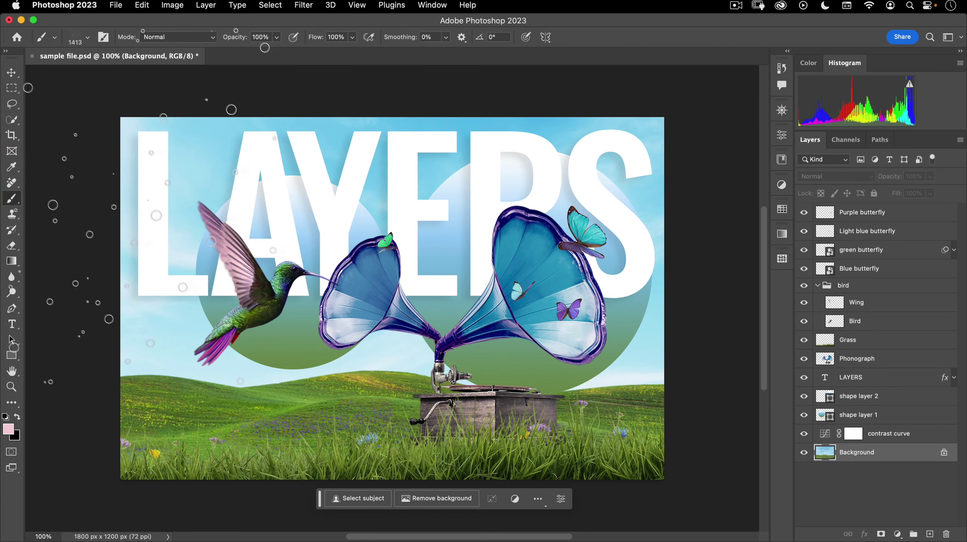
right_click(239, 211)
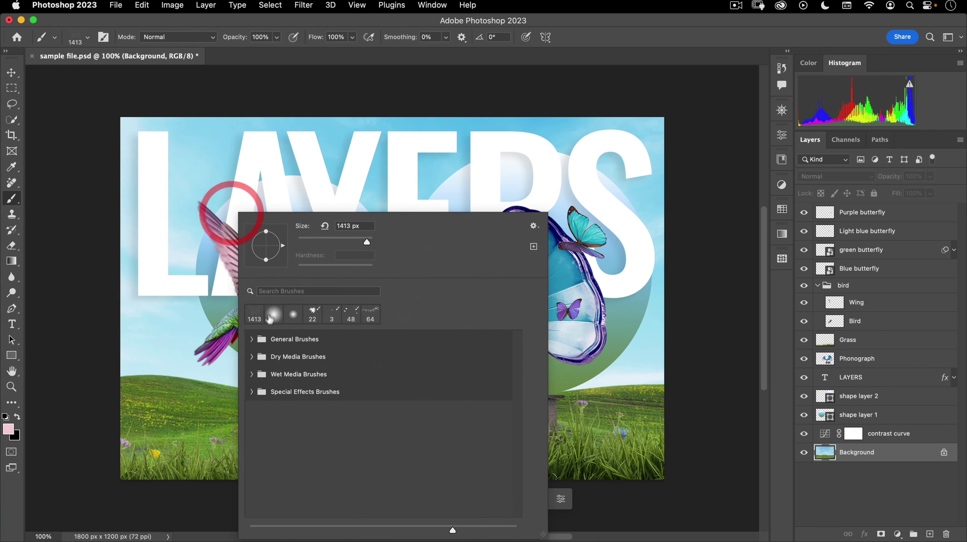
click(18, 198)
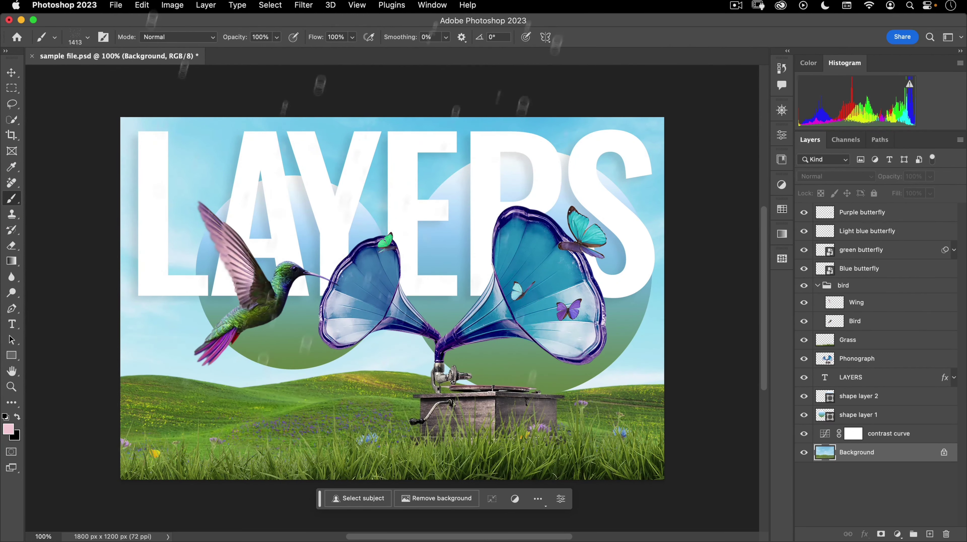
right_click(335, 131)
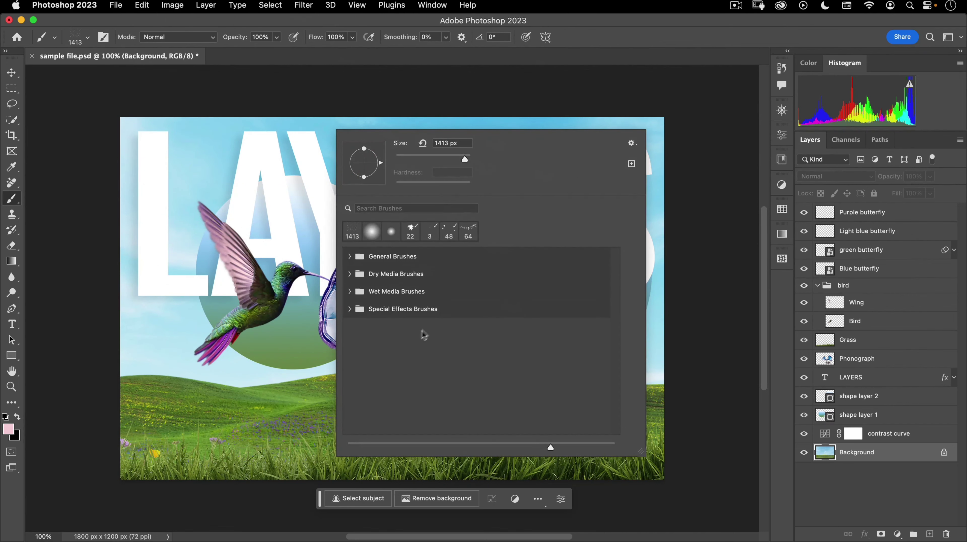
click(349, 257)
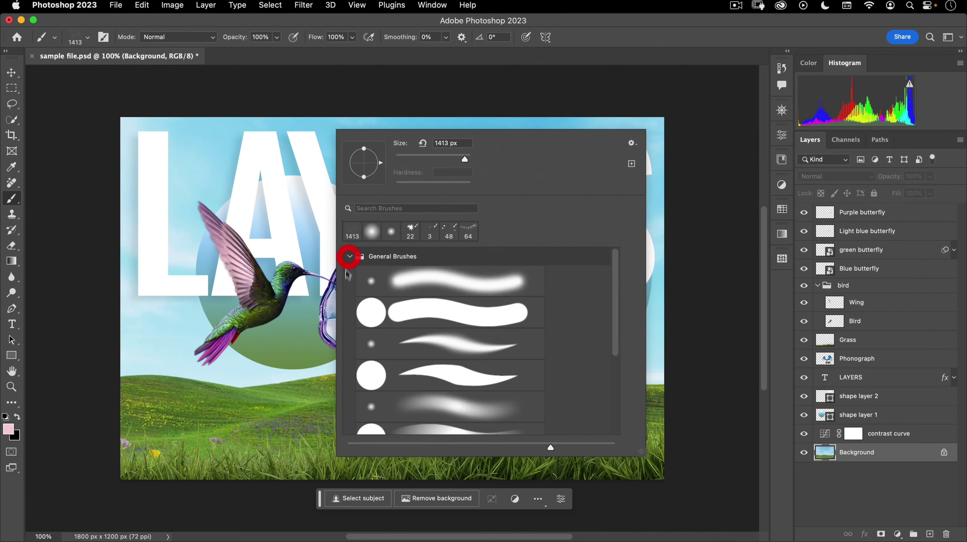
click(389, 275)
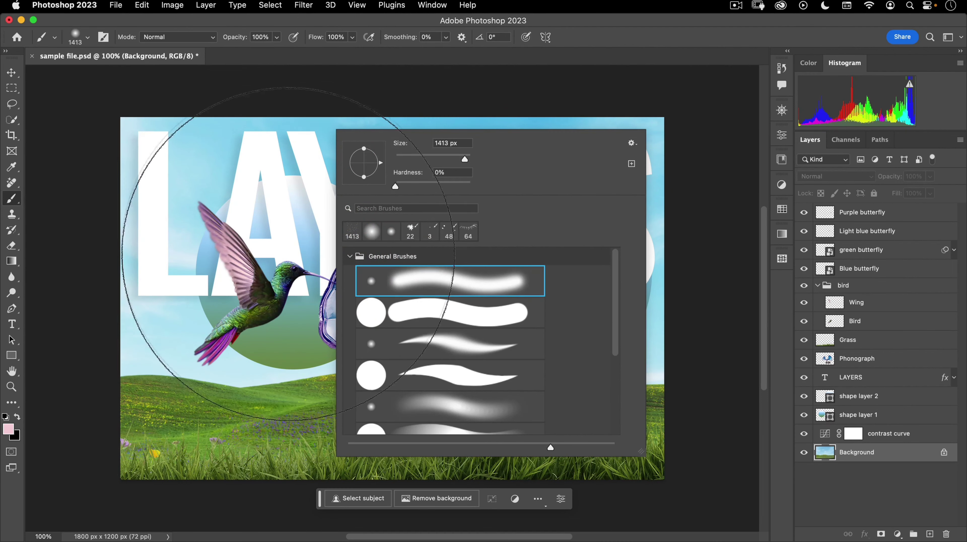
click(105, 61)
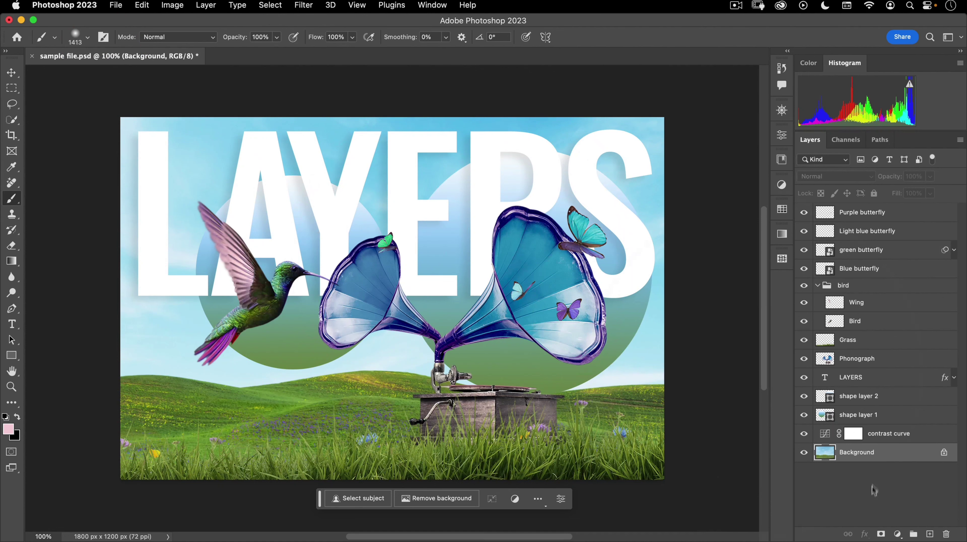
Deselect all layers, attempt a brush stroke, and dismiss the no-layer-selected error
click(269, 5)
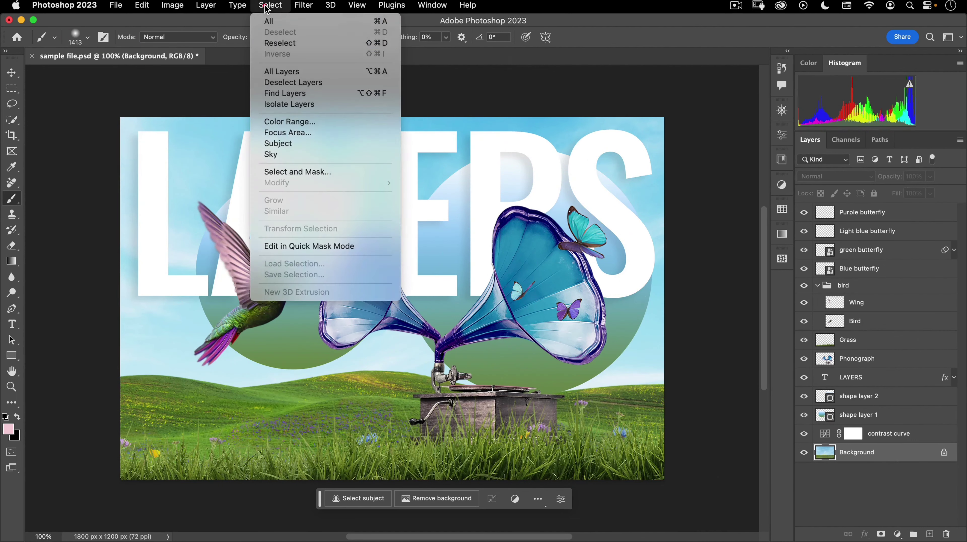
click(292, 83)
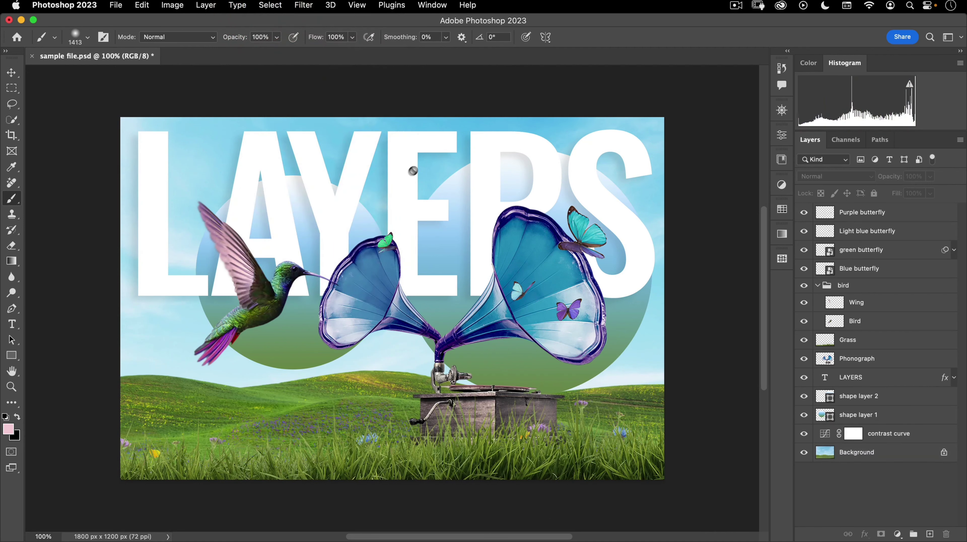
click(263, 164)
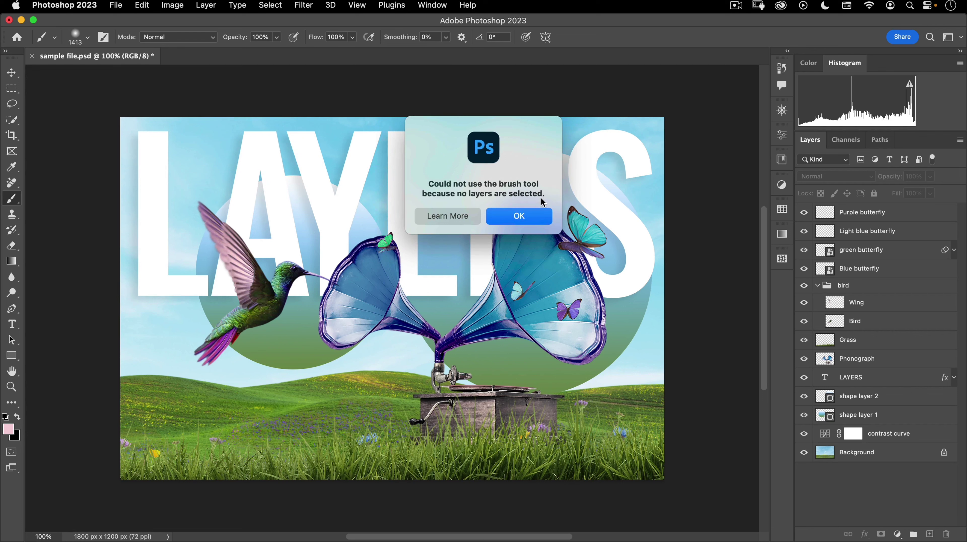
click(513, 219)
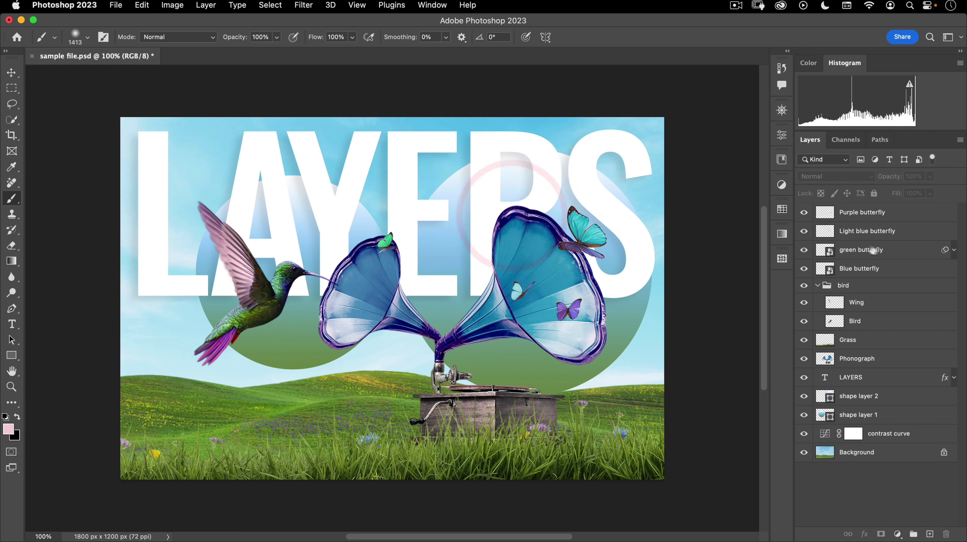
Paint a soft pink wash on the Purple butterfly layer, then undo it twice
click(880, 214)
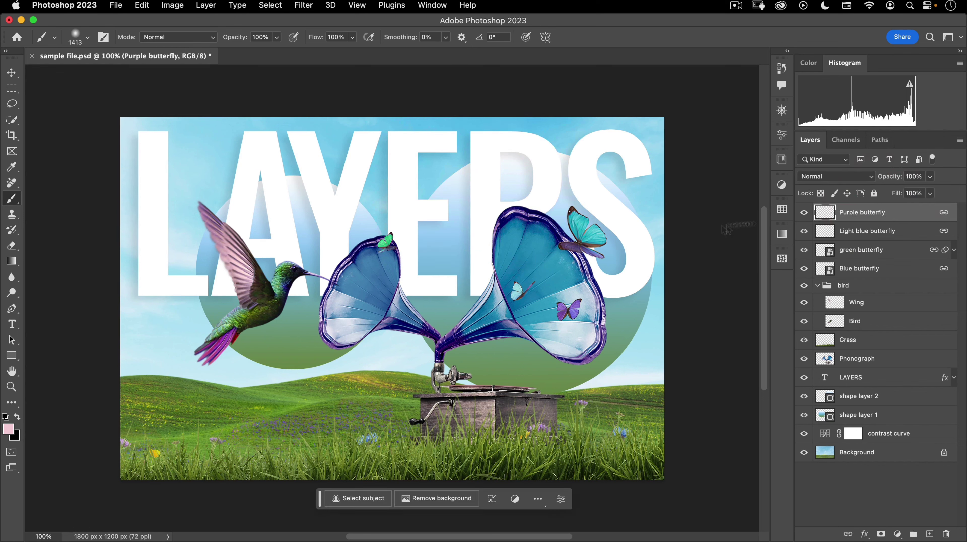
mouse_move(171, 265)
mouse_down()
mouse_move(401, 262)
mouse_move(557, 286)
mouse_move(309, 264)
mouse_move(292, 283)
mouse_move(631, 265)
mouse_move(345, 252)
mouse_move(550, 285)
mouse_move(202, 349)
mouse_move(492, 403)
mouse_move(261, 291)
mouse_move(160, 398)
mouse_up()
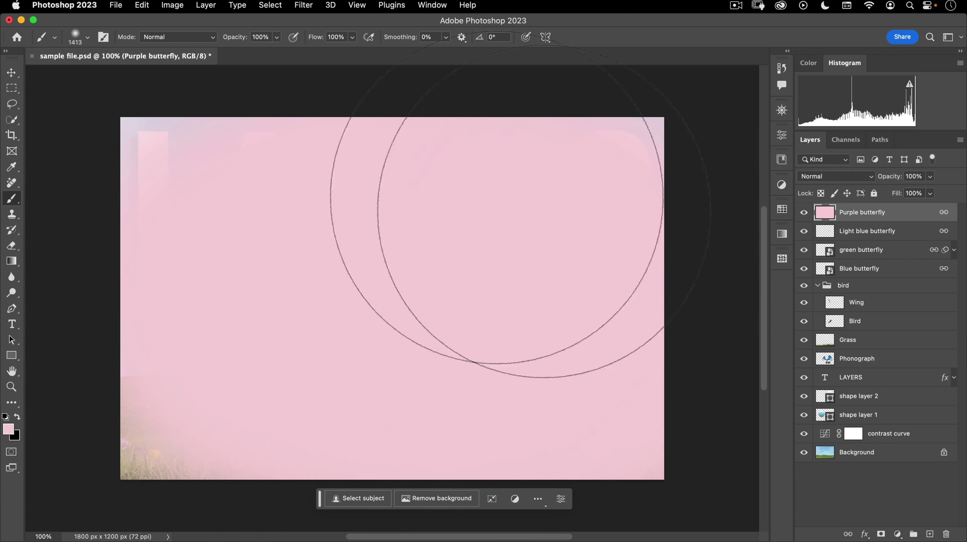
click(142, 5)
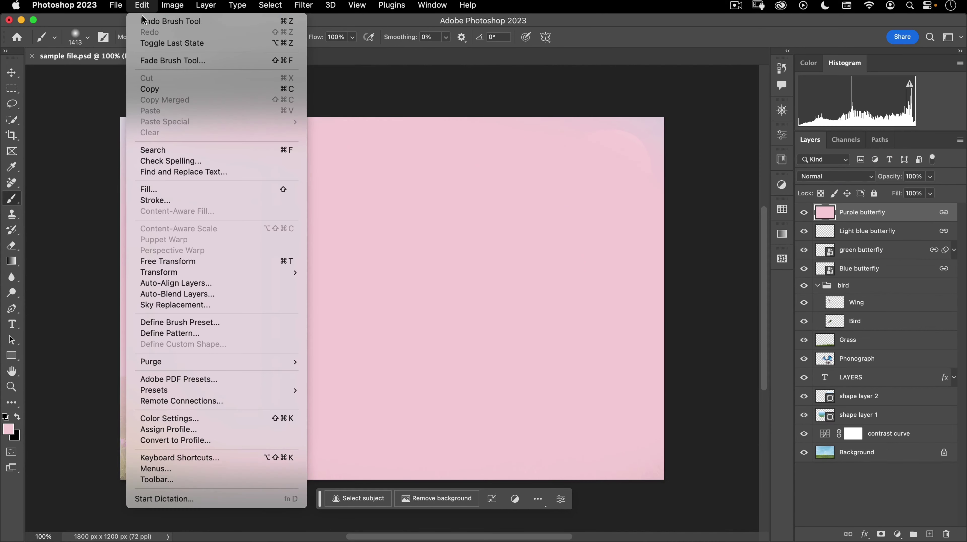
click(141, 18)
click(144, 5)
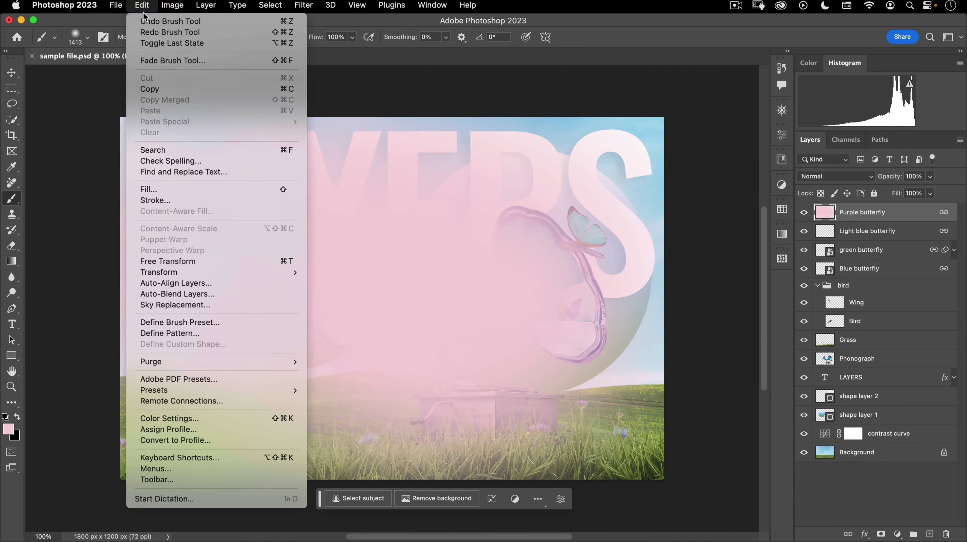
click(144, 17)
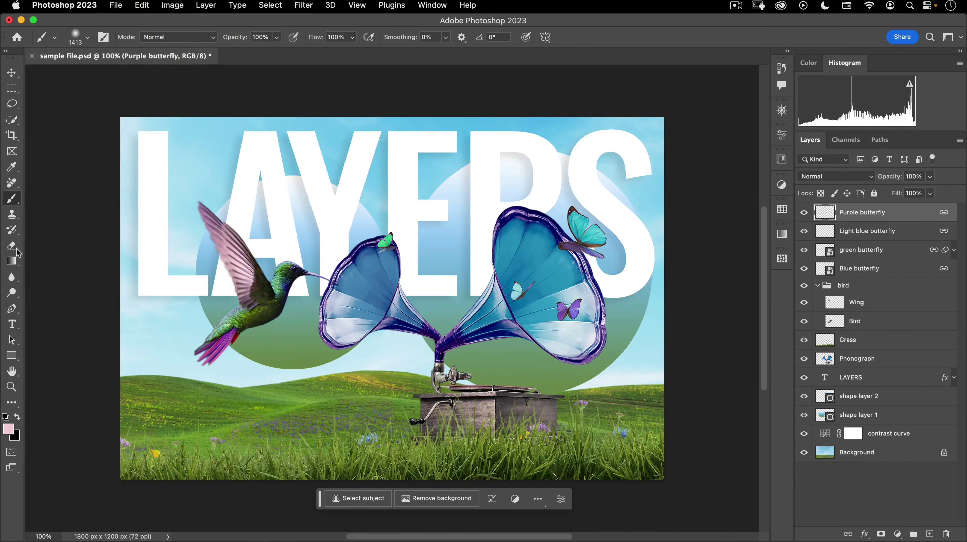
click(13, 214)
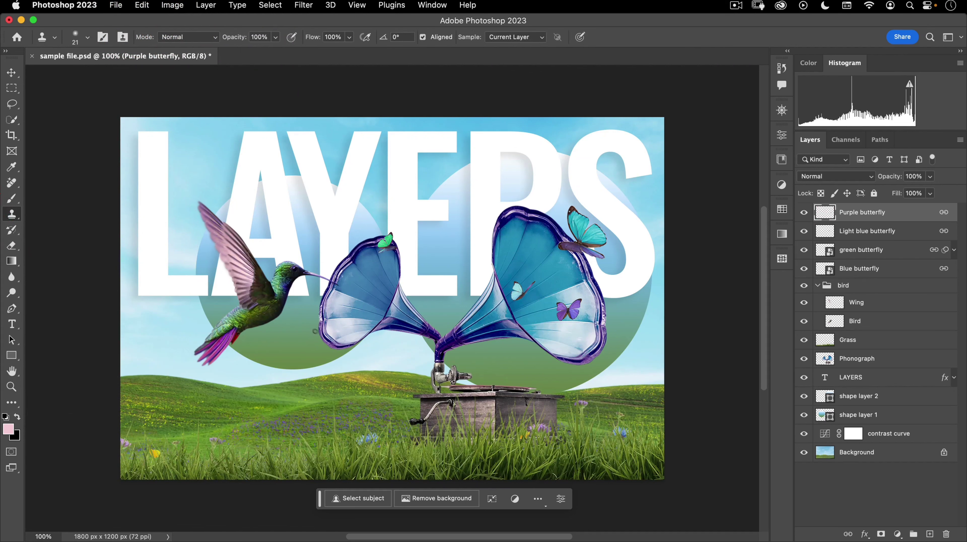
Set the Clone Stamp brush to about 398 px, sampling All Layers
drag(280, 333, 341, 334)
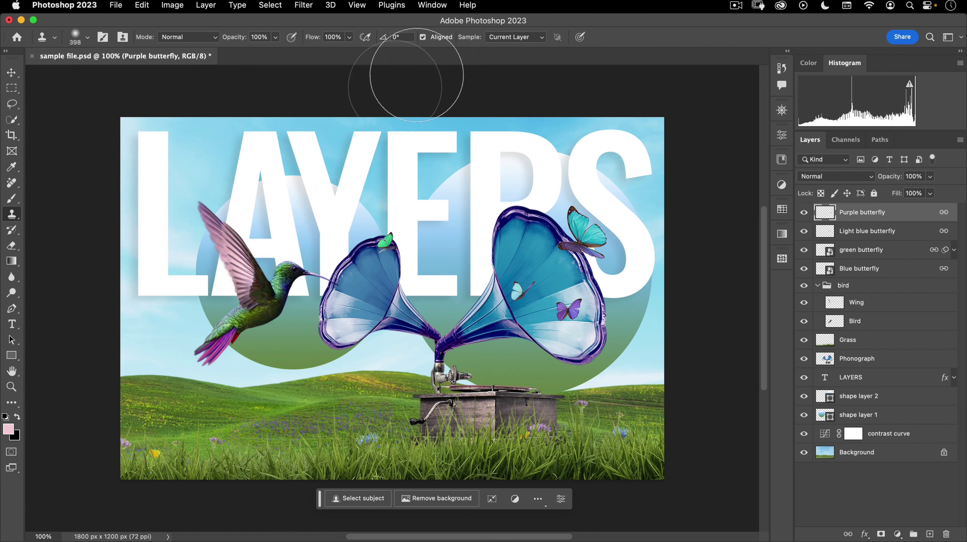
click(520, 37)
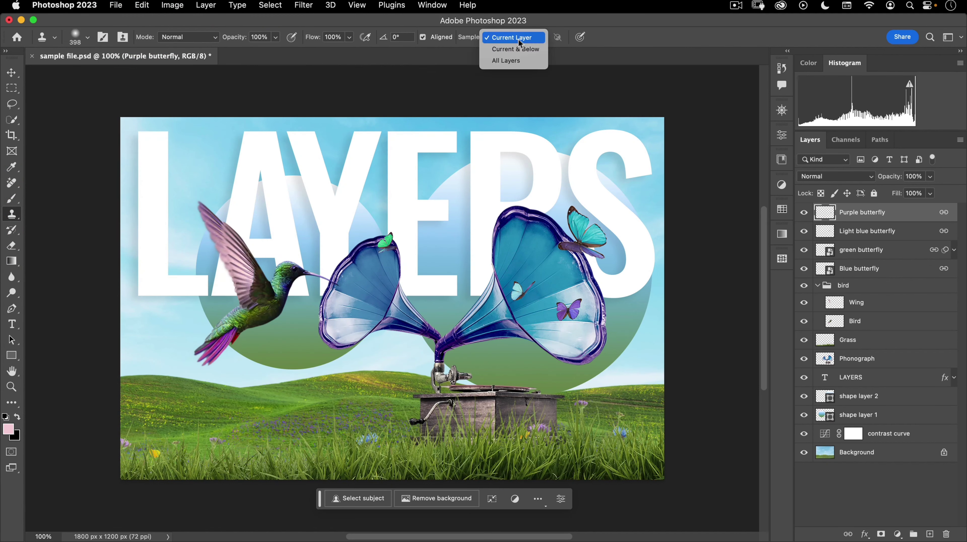
click(538, 61)
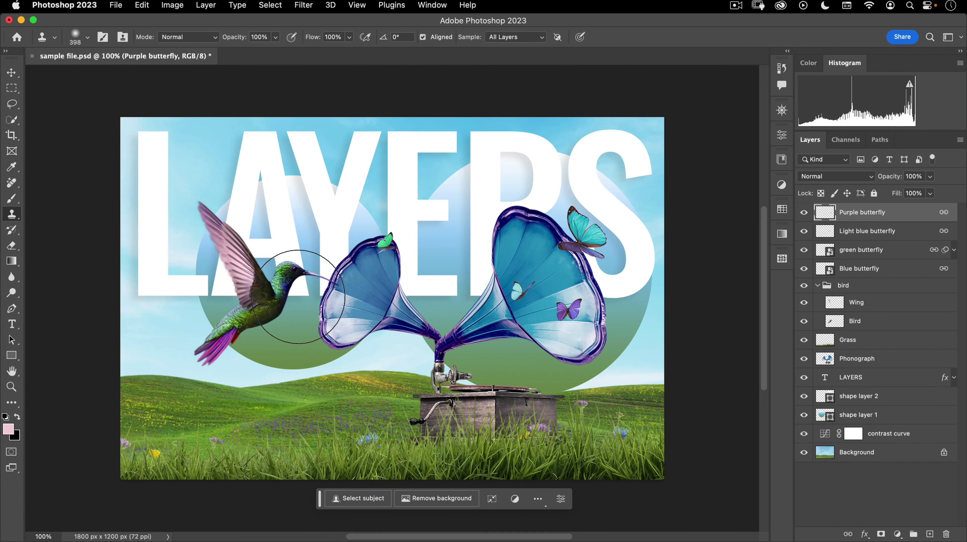
Clone a second hummingbird into the upper right, then undo it
key(alt)
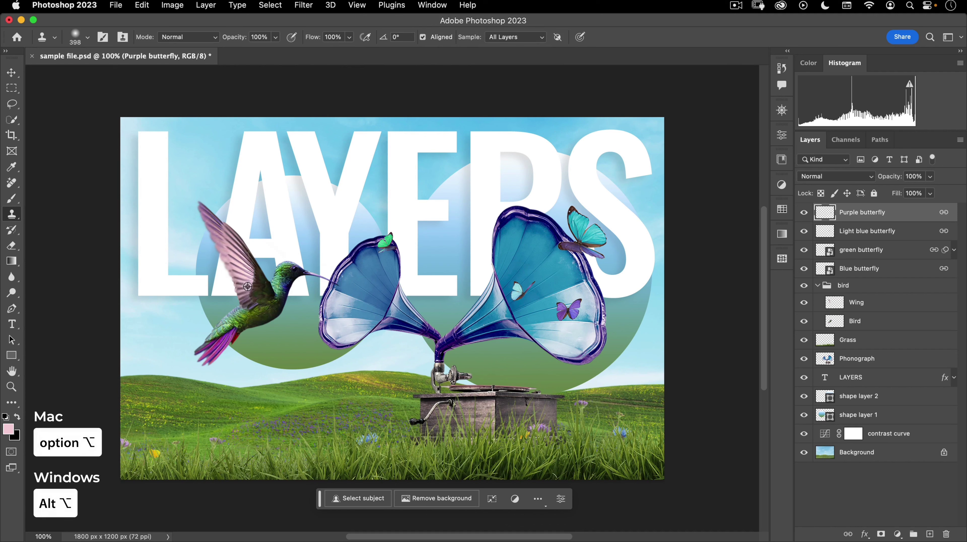
alt+click(260, 290)
mouse_move(520, 215)
mouse_down()
mouse_move(479, 175)
mouse_move(538, 243)
mouse_move(474, 265)
mouse_move(461, 132)
mouse_move(462, 259)
mouse_move(614, 205)
mouse_up()
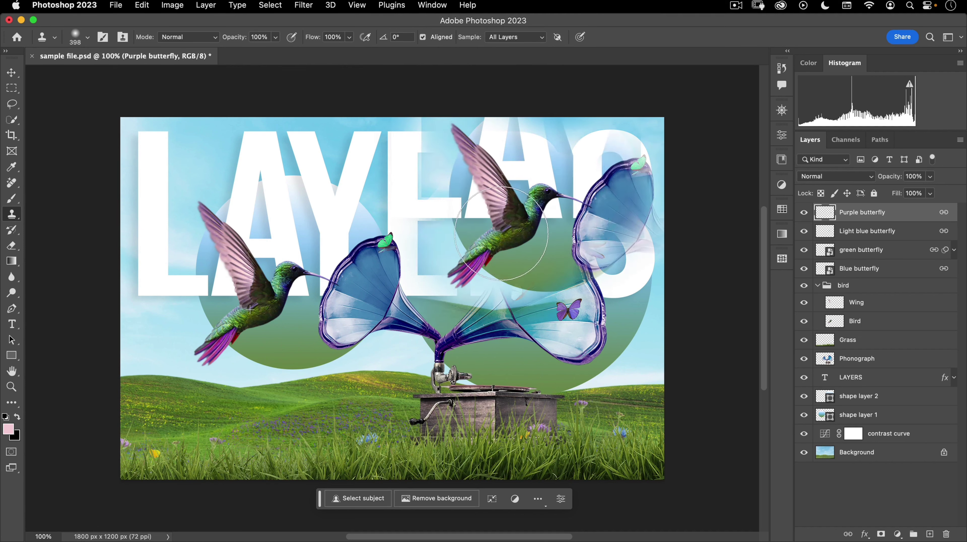
click(142, 5)
click(172, 18)
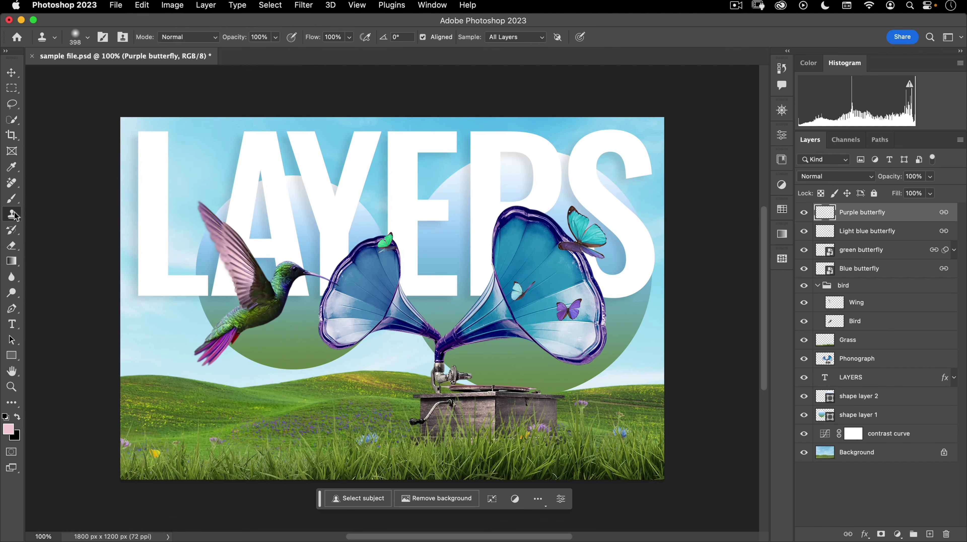
click(13, 232)
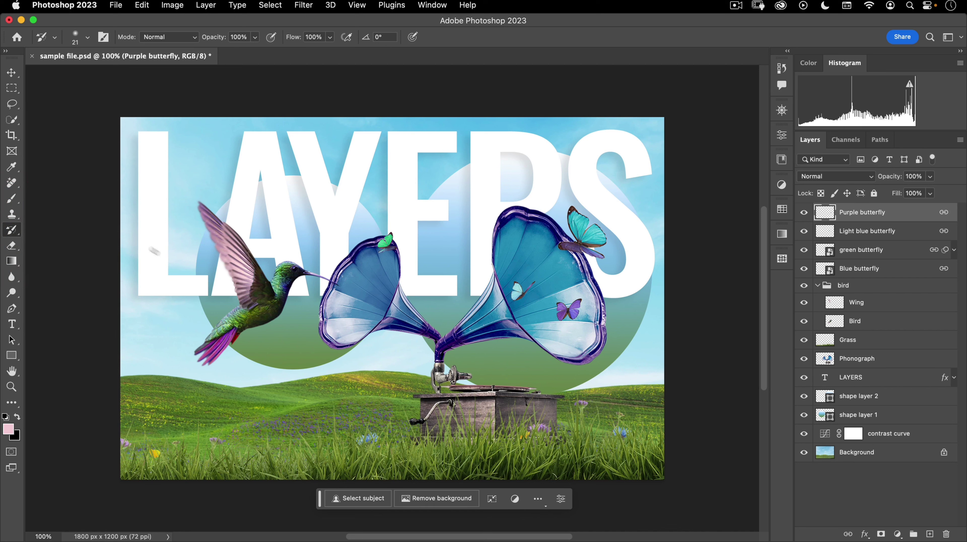
Erase the phonograph's neck and left horn with a 186 px Eraser, then undo it
click(12, 246)
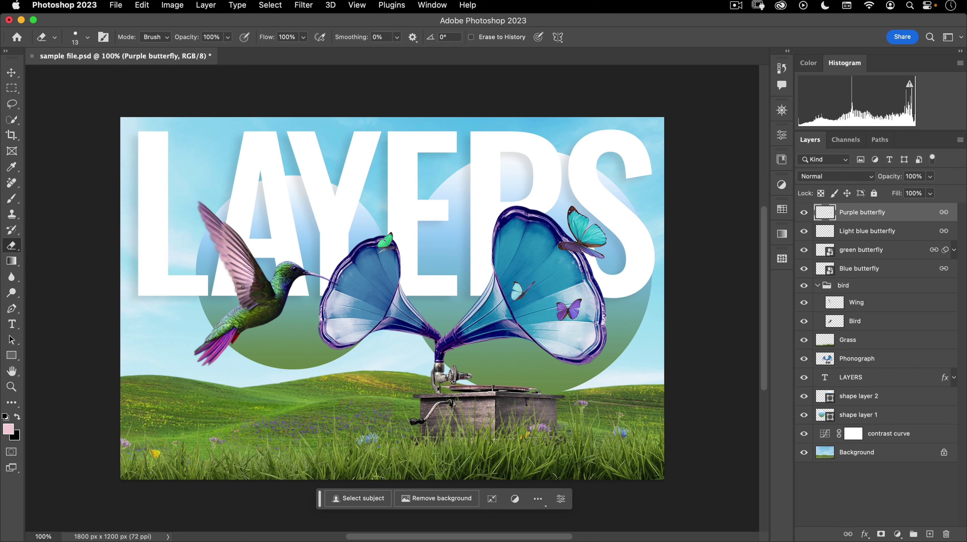
drag(336, 316, 394, 308)
click(825, 362)
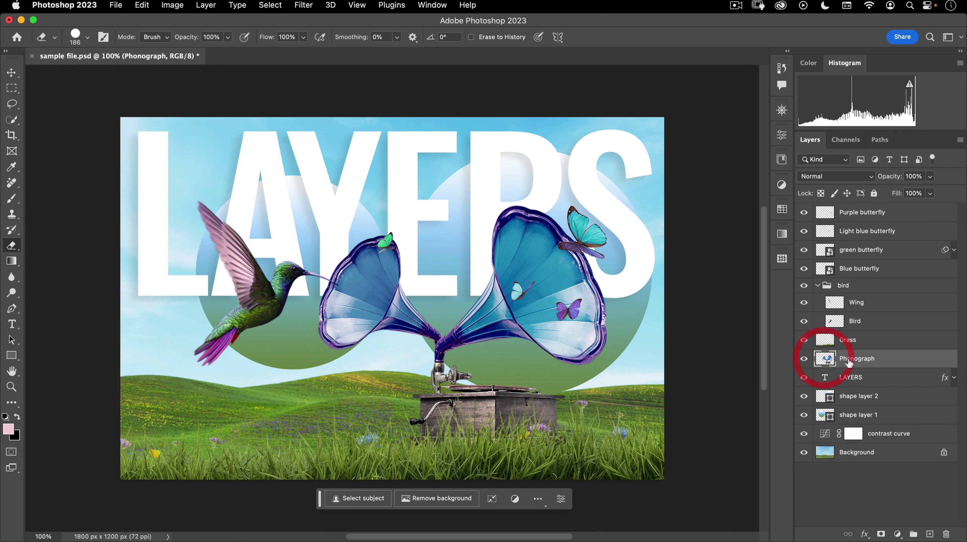
mouse_move(377, 366)
mouse_down()
mouse_move(442, 313)
mouse_move(371, 300)
mouse_move(371, 244)
mouse_move(344, 302)
mouse_move(521, 280)
mouse_up()
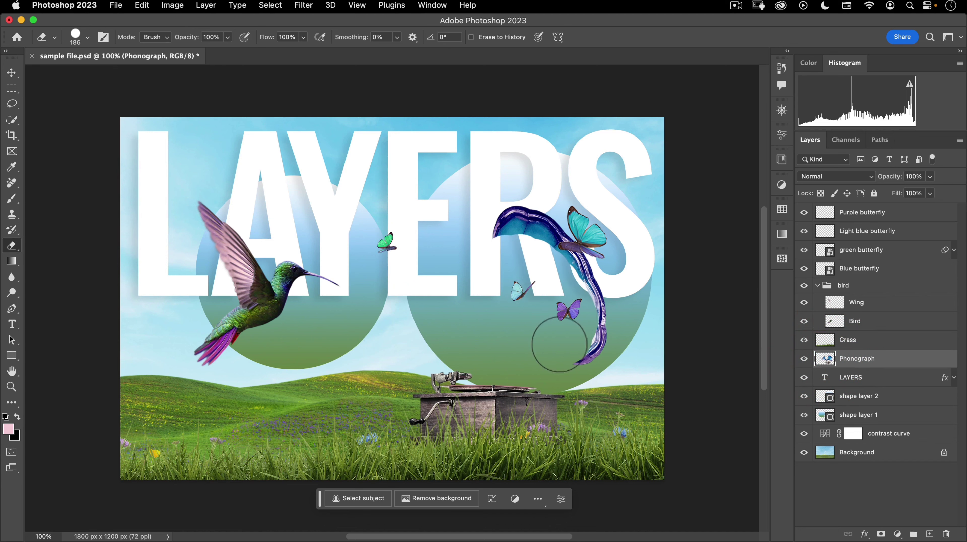
click(143, 7)
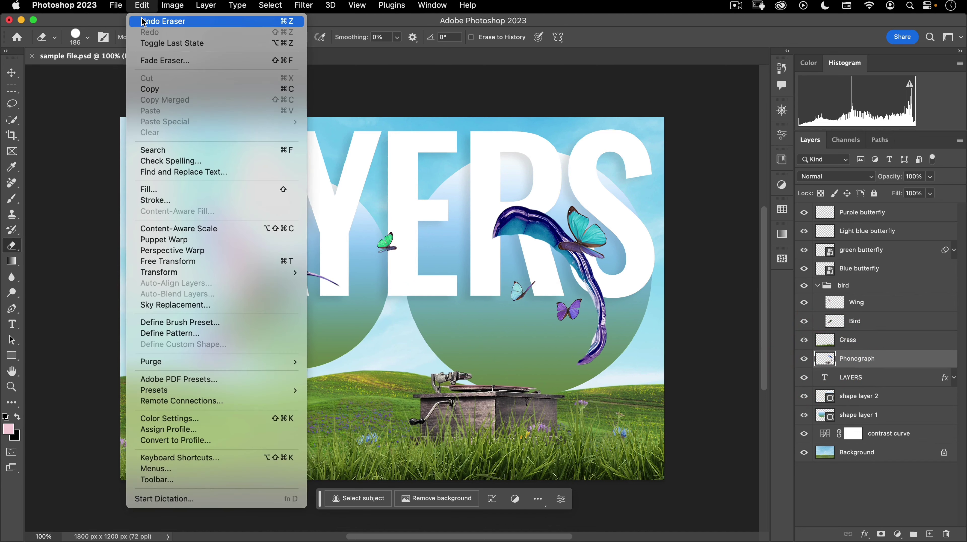
click(164, 17)
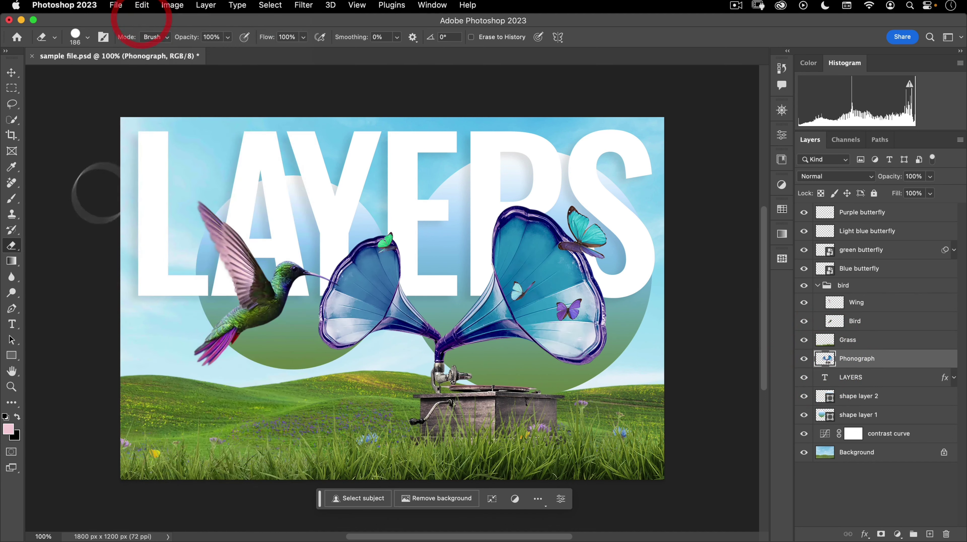
click(12, 264)
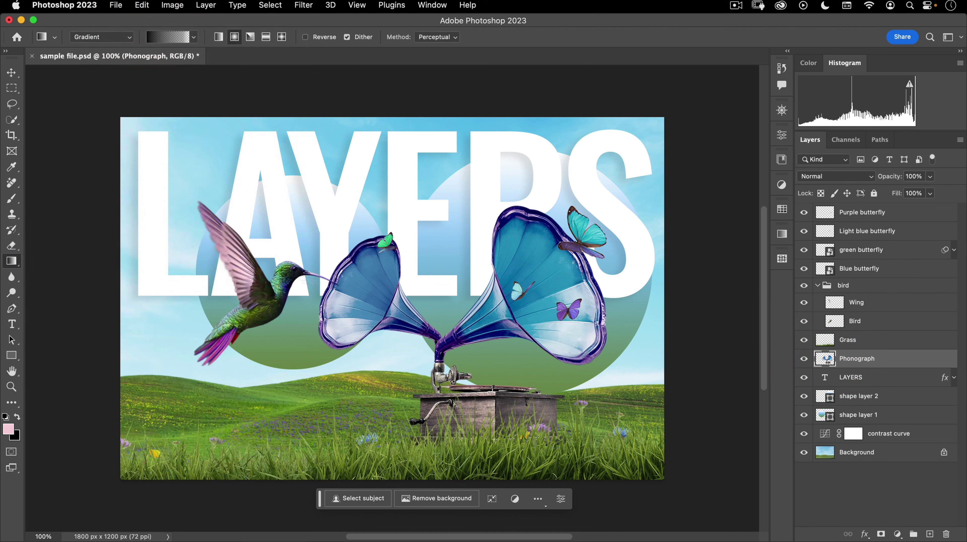
Draw a radial gradient over the phonograph horns, shift its midpoint, then delete Gradient Fill 1
drag(152, 191, 356, 276)
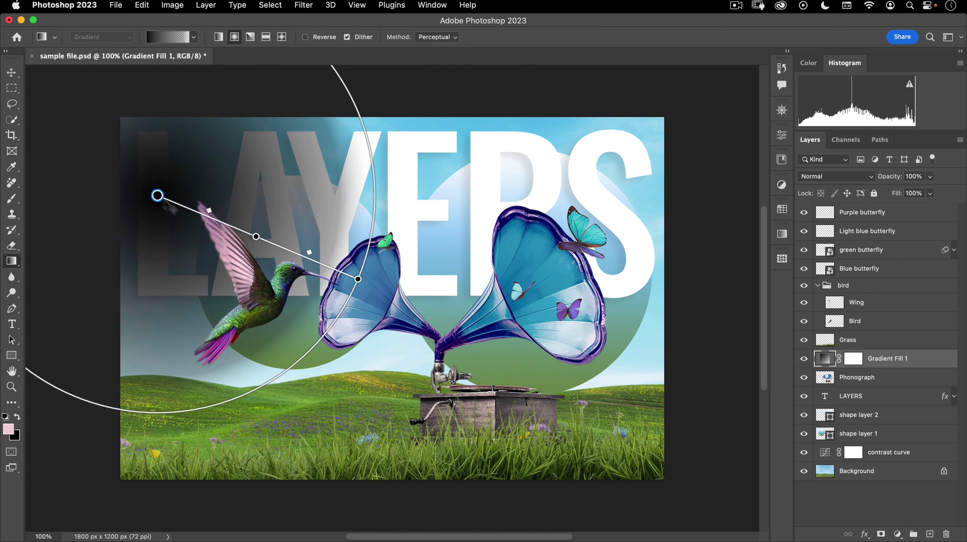
drag(160, 197, 394, 249)
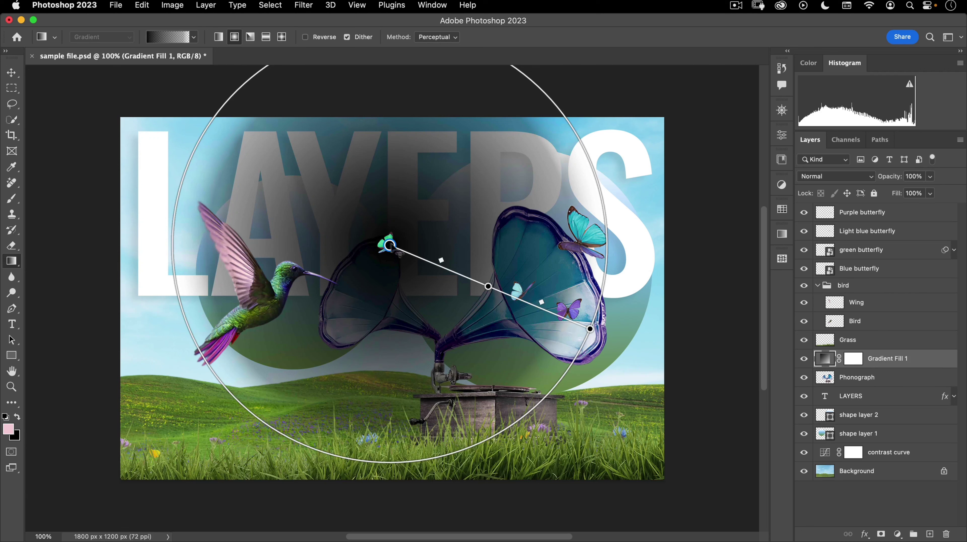
drag(389, 246, 503, 324)
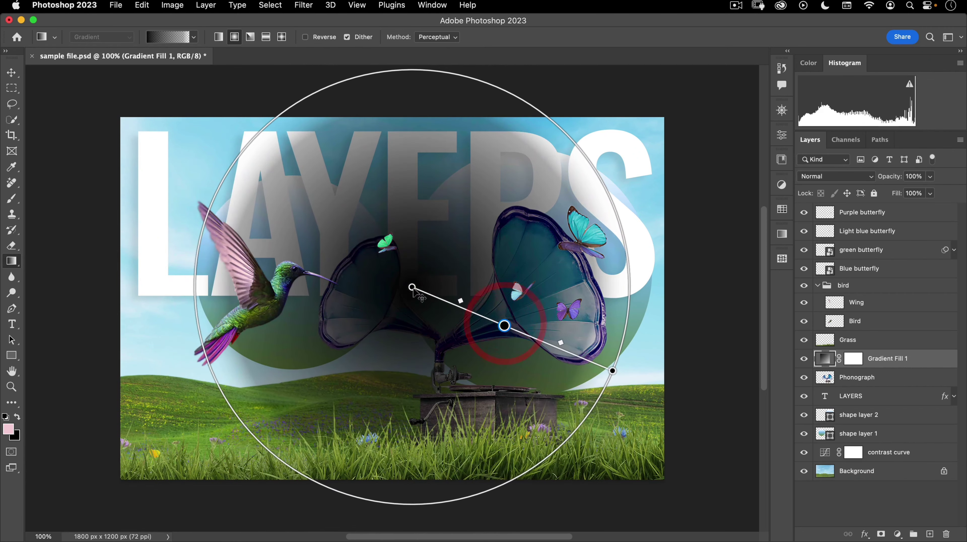
drag(411, 288, 387, 279)
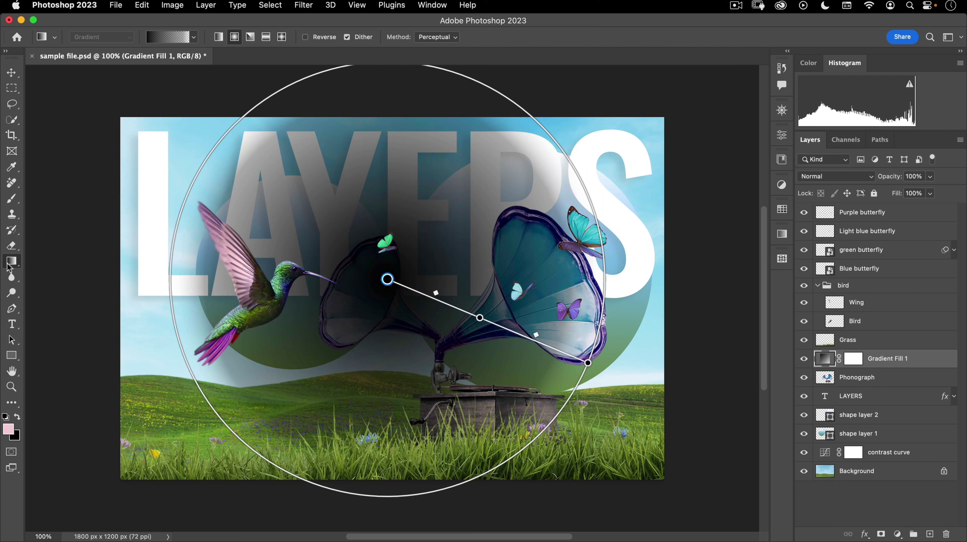
drag(822, 359, 945, 534)
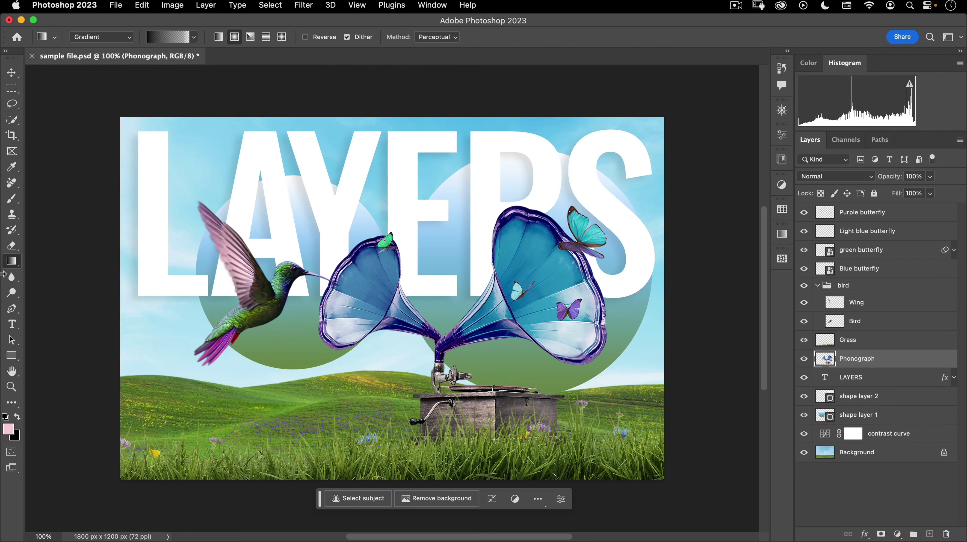
drag(11, 281, 11, 281)
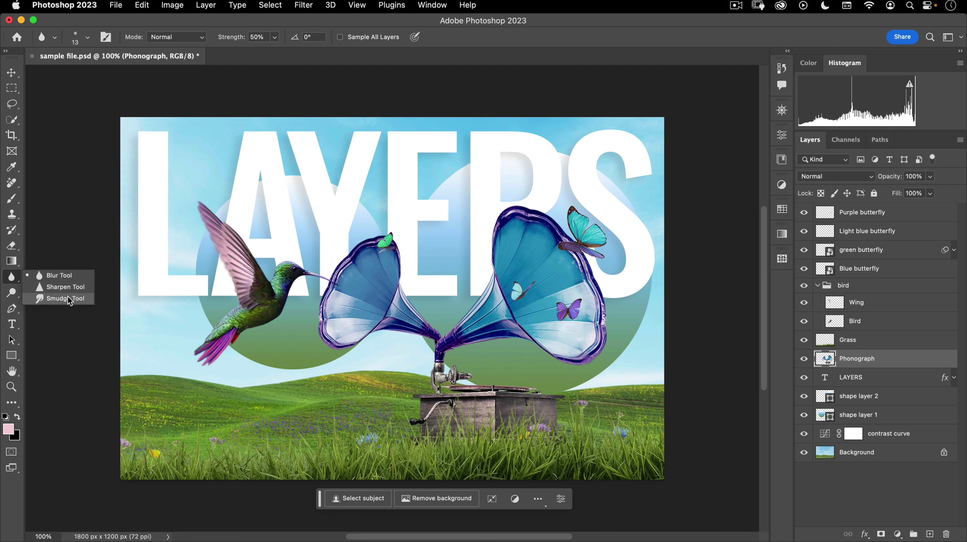
Bring up the Dodge, Burn and Sponge group with Dodge at Midtones, 50% exposure
click(12, 293)
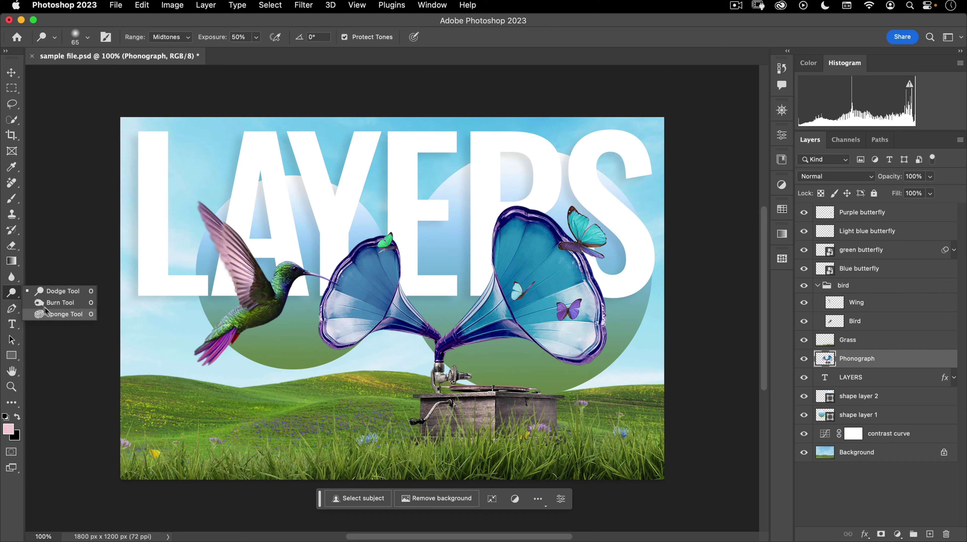
Switch to the Pen Tool in Path mode with Auto Add/Delete on
click(9, 295)
click(13, 310)
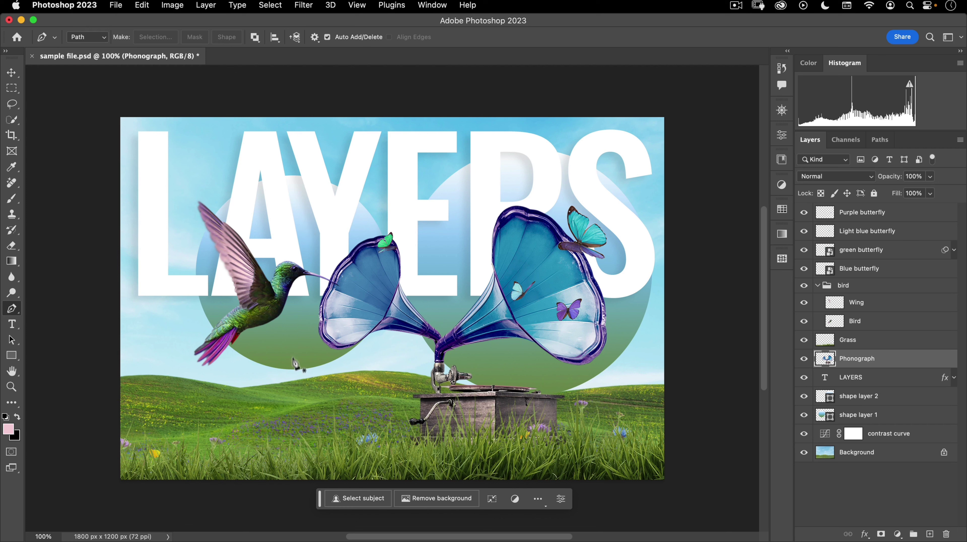
Start a pen path below the hummingbird's tail and drag a curved anchor along the circle's lower edge
click(245, 357)
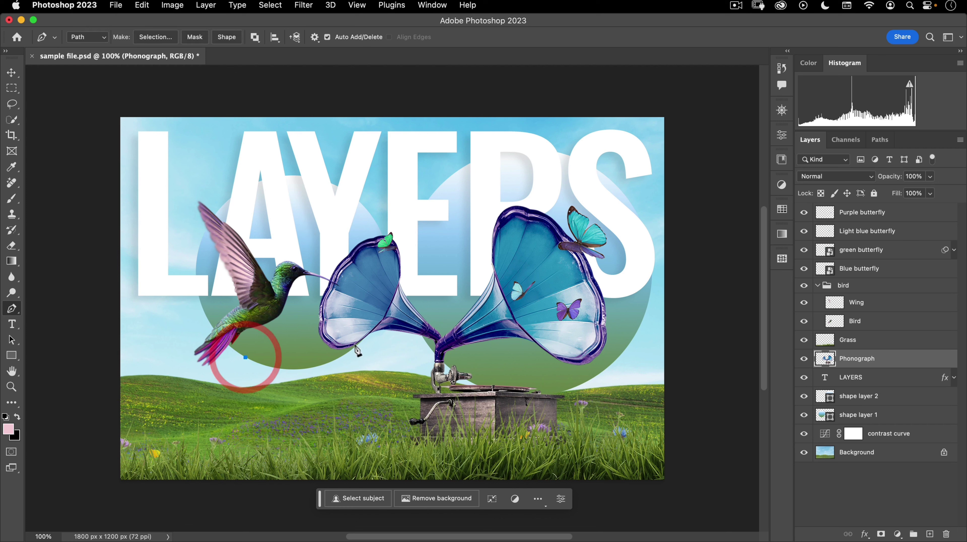
drag(350, 351, 403, 315)
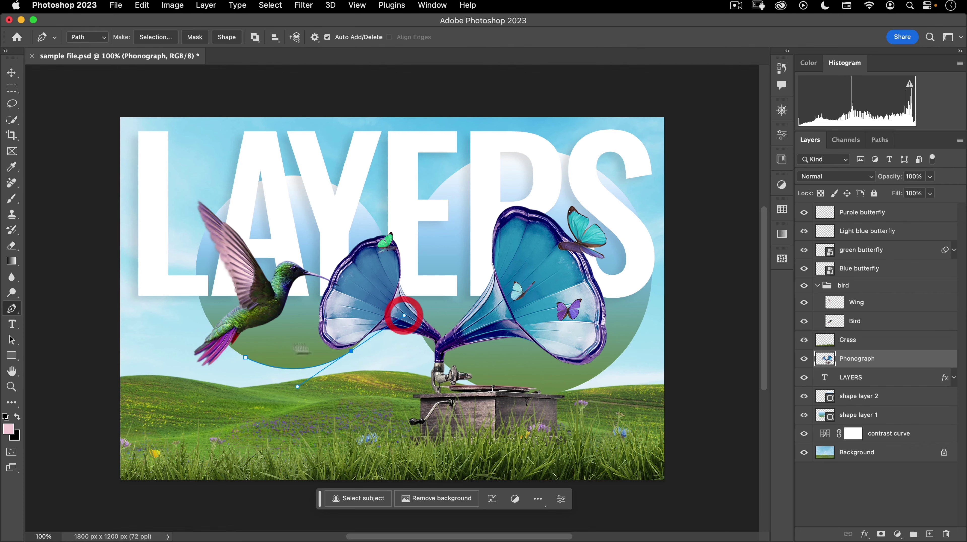
scroll(290, 372, up, 3)
super+click(378, 312)
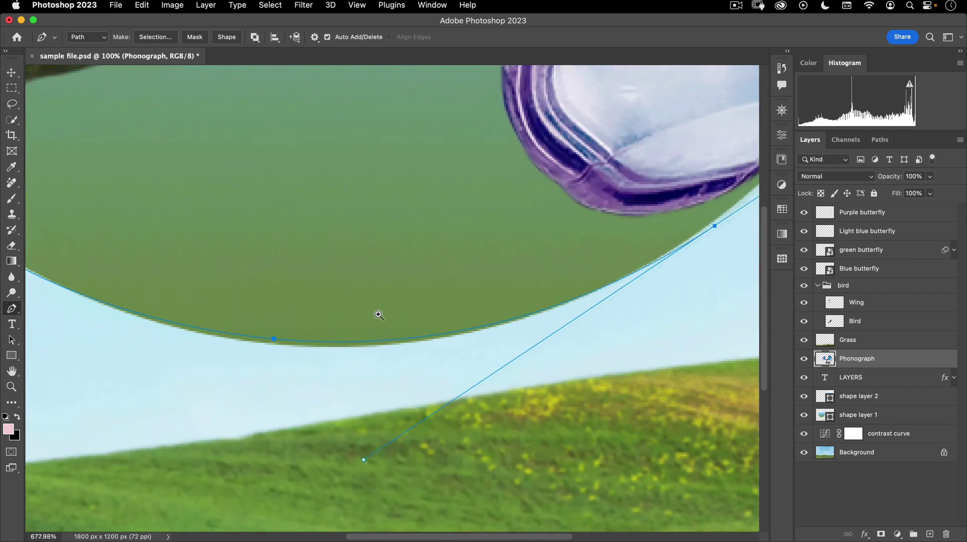
super+click(386, 307)
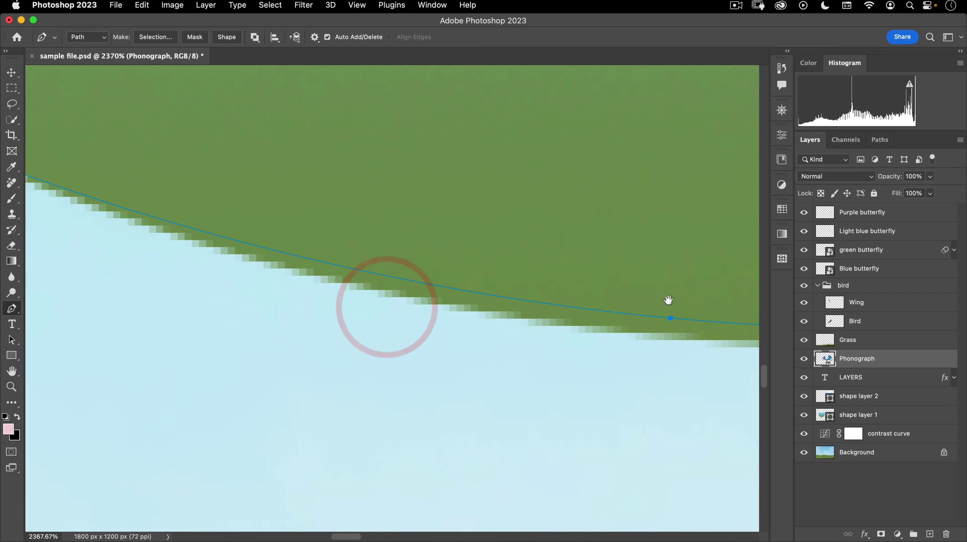
super+click(665, 300)
super+click(322, 207)
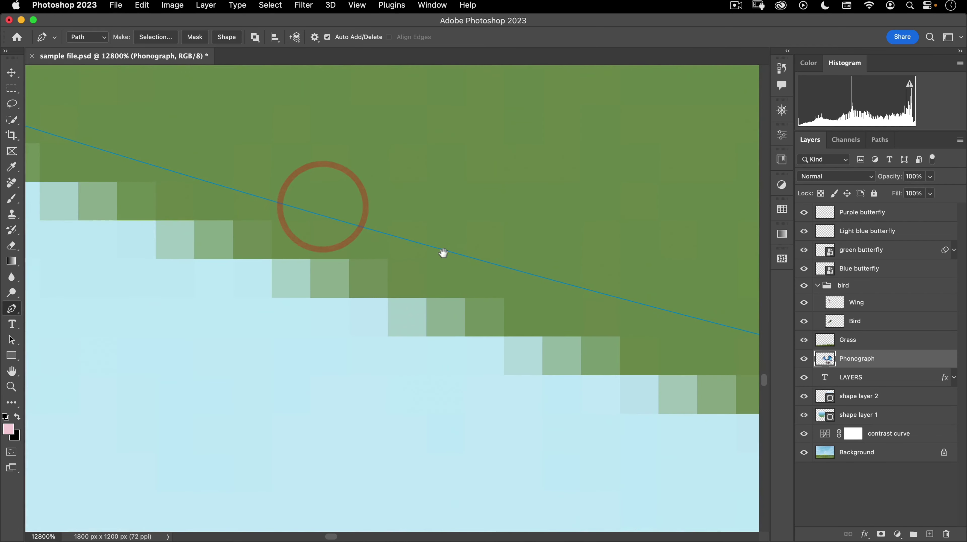
super+click(443, 253)
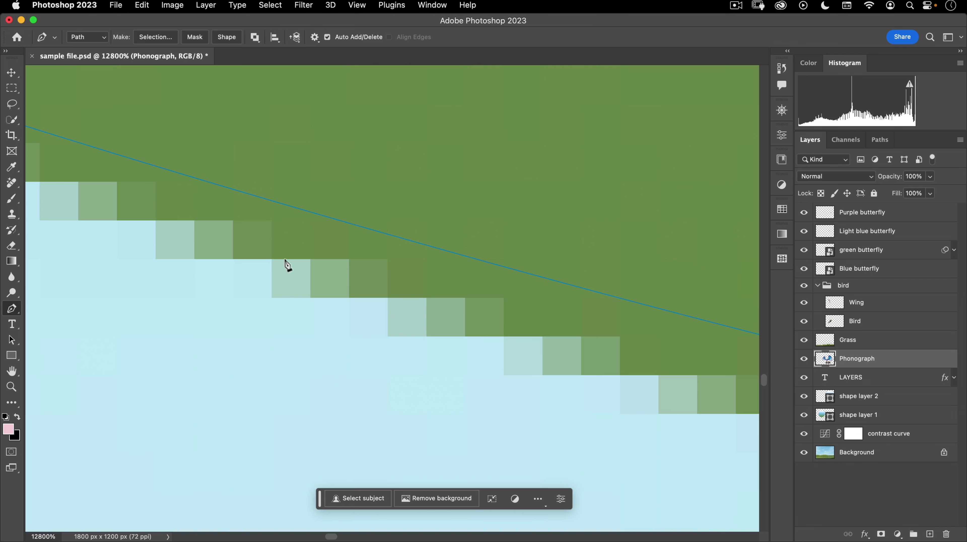
Zoom in and out around the hummingbird and the circle's lower edge to check the curve
scroll(325, 307, down, 15)
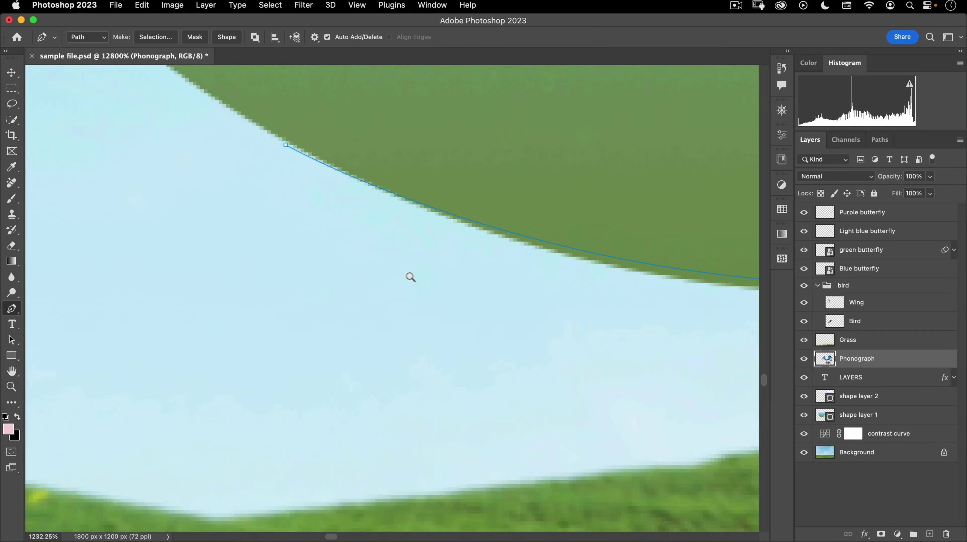
scroll(388, 283, down, 10)
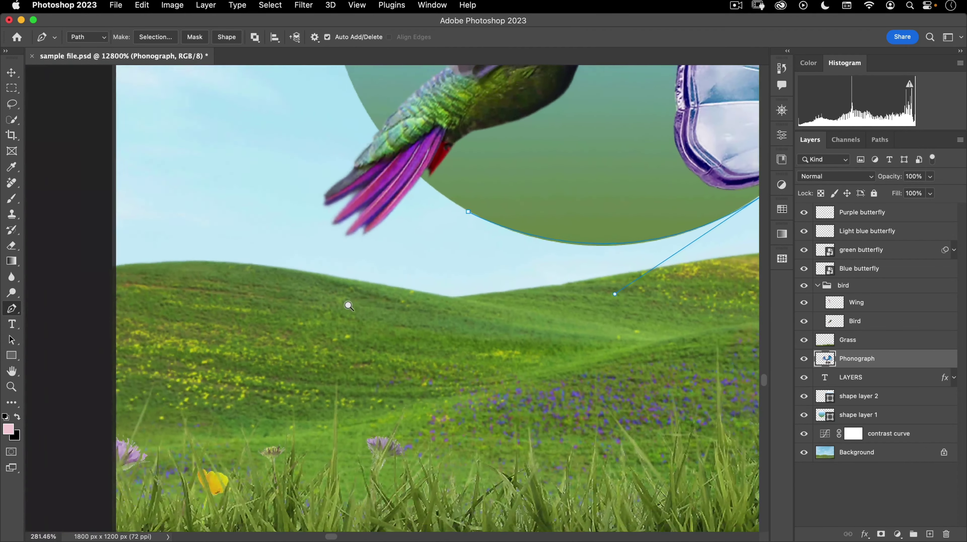
scroll(341, 304, down, 5)
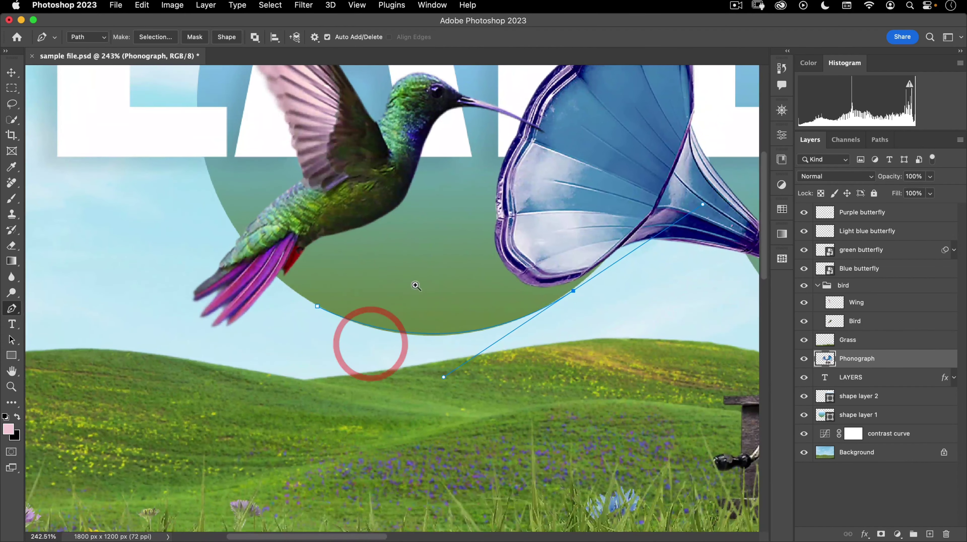
scroll(383, 323, up, 2)
click(399, 302)
scroll(398, 303, up, 2)
click(399, 302)
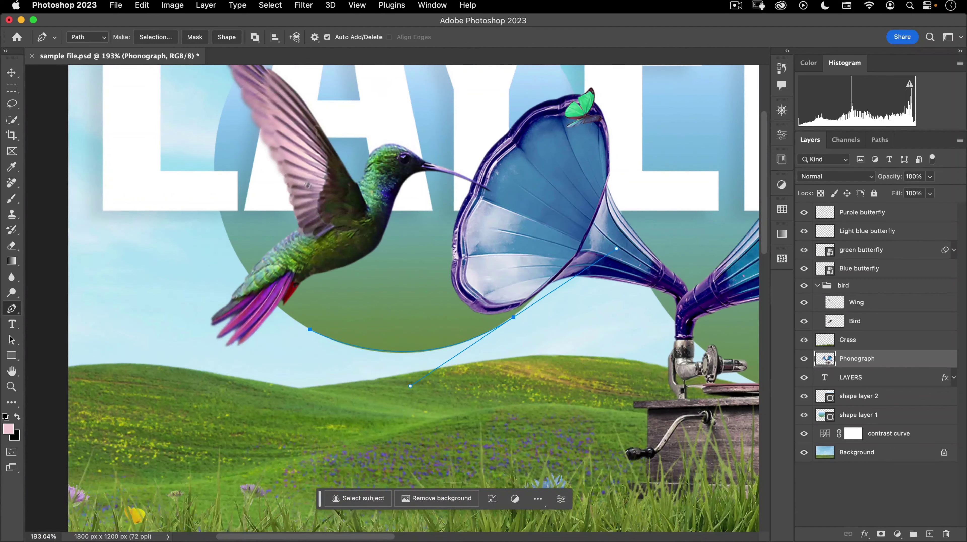
drag(307, 185, 516, 179)
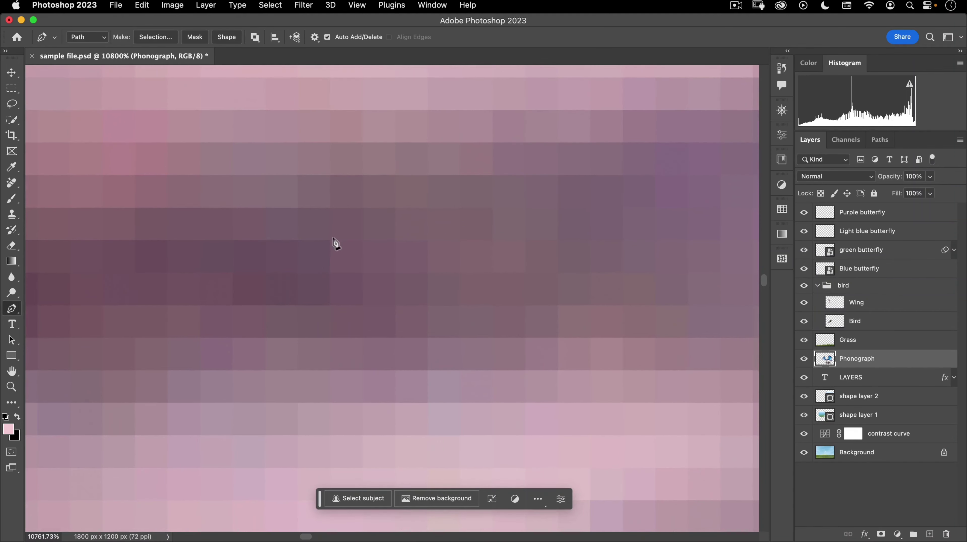
drag(430, 269, 302, 241)
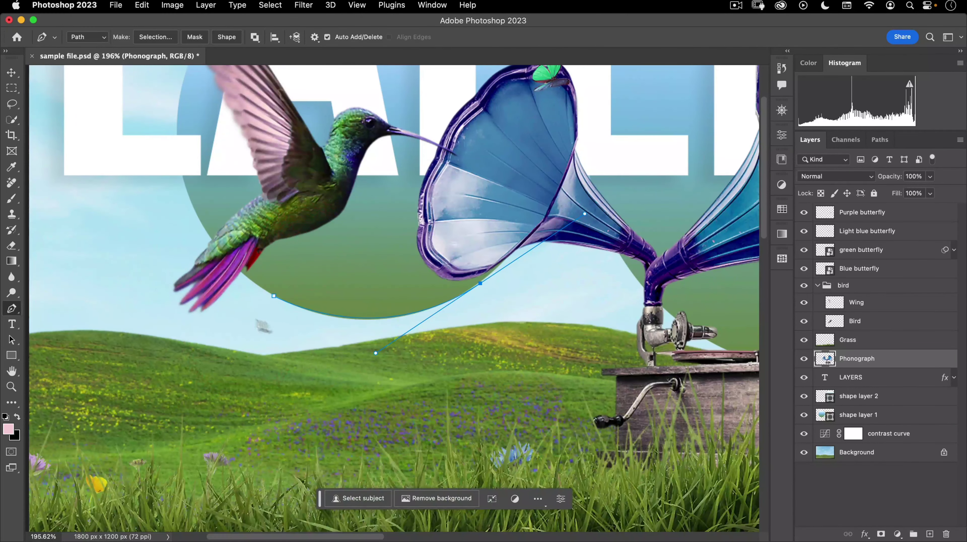
drag(306, 312, 283, 320)
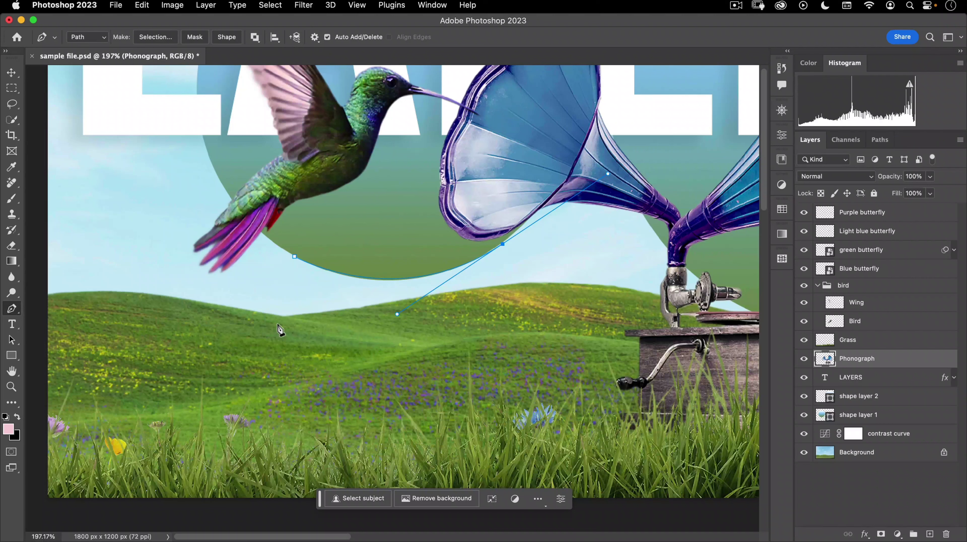
Extend the path up toward the left horn and close it on its starting point
right_click(13, 311)
click(24, 306)
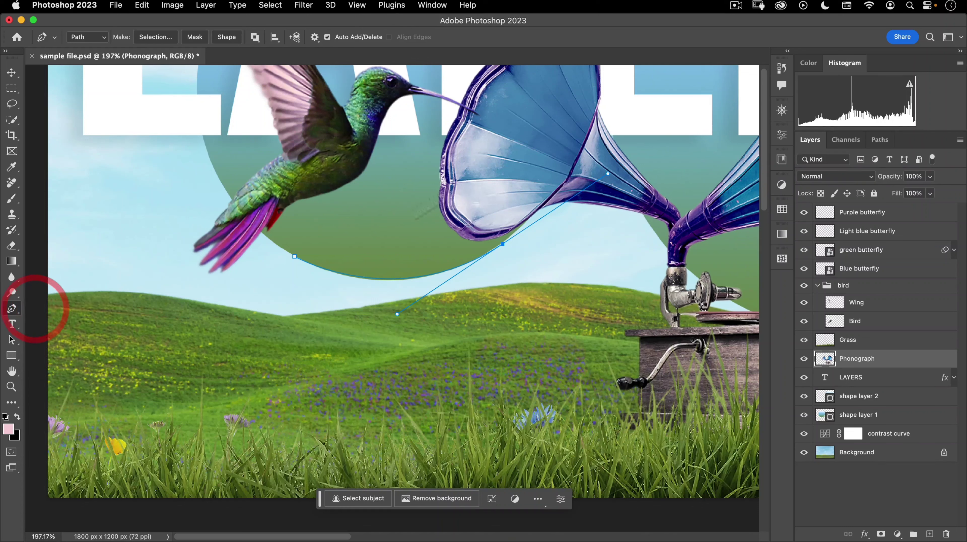
drag(403, 180, 379, 177)
click(316, 202)
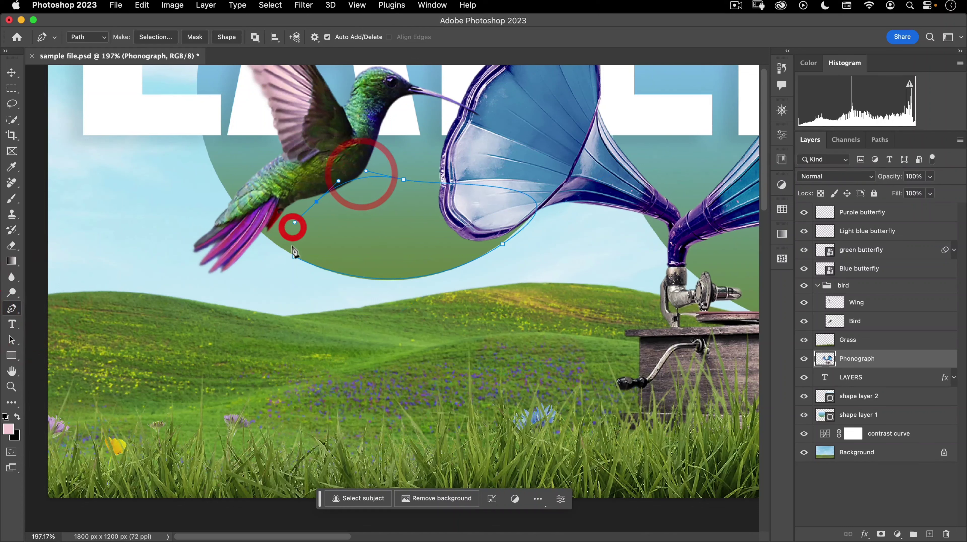
click(294, 256)
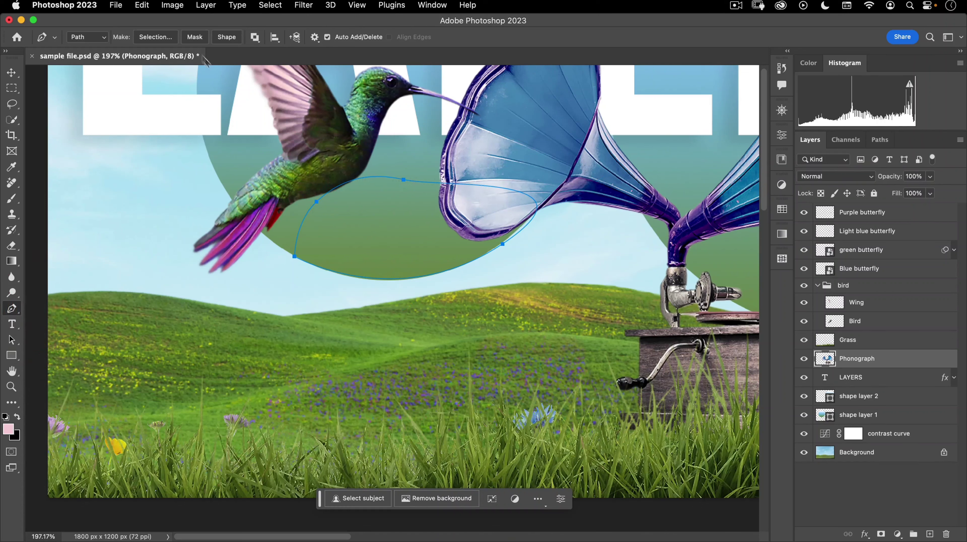
Delete the Work Path from the Paths panel, return to Layers, and pick the Type Tool
key(a)
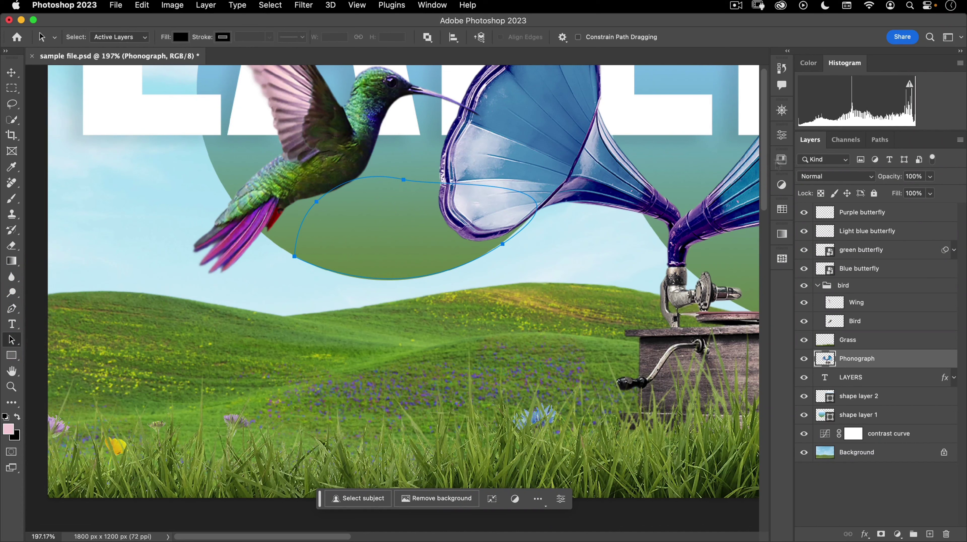
click(879, 140)
drag(867, 191, 945, 534)
click(809, 139)
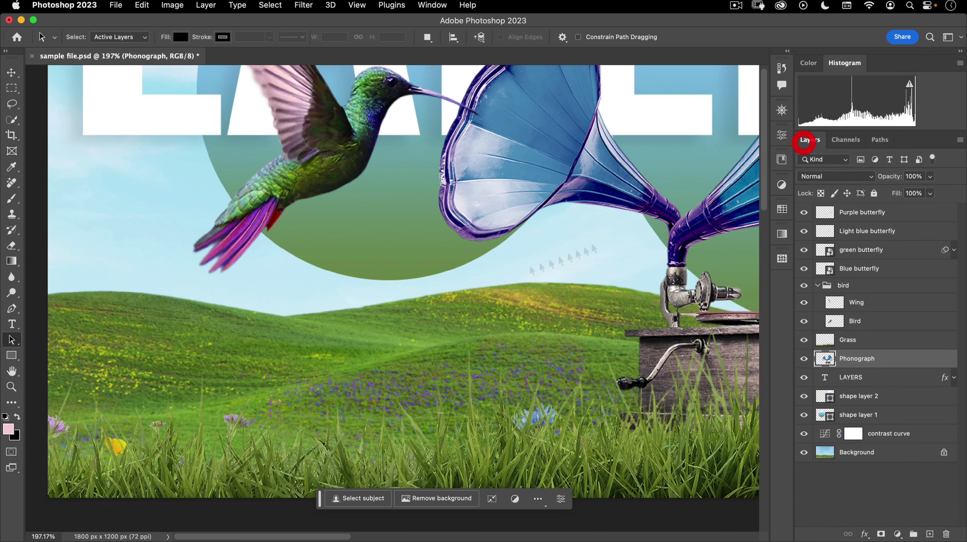
key(p)
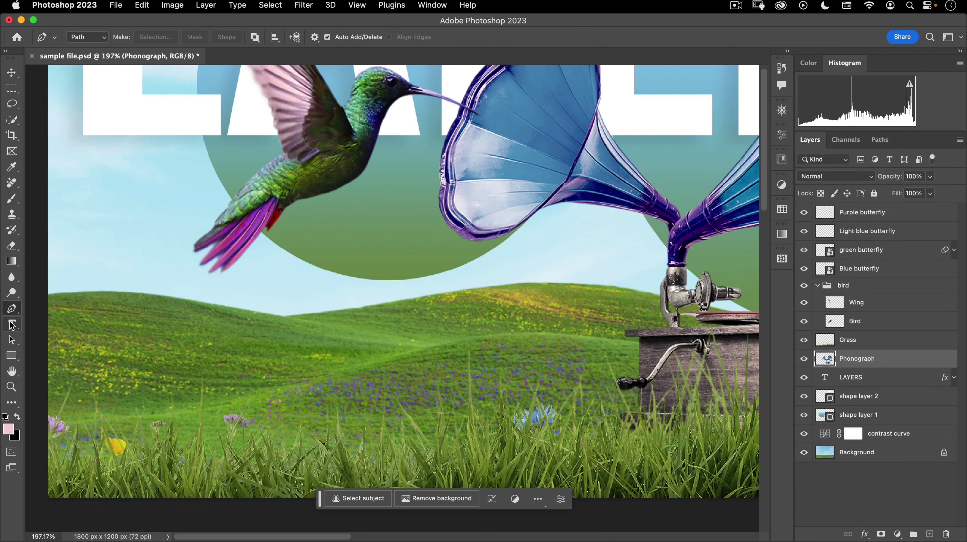
click(11, 324)
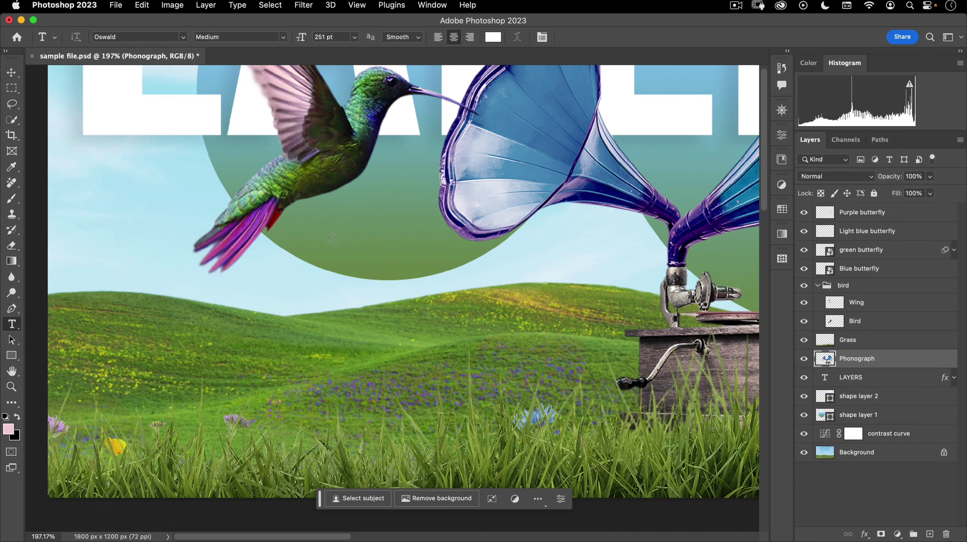
Select the LAYERS headline text, retype it as BIRDS, commit it, and switch to the Move Tool
scroll(441, 229, down, 10)
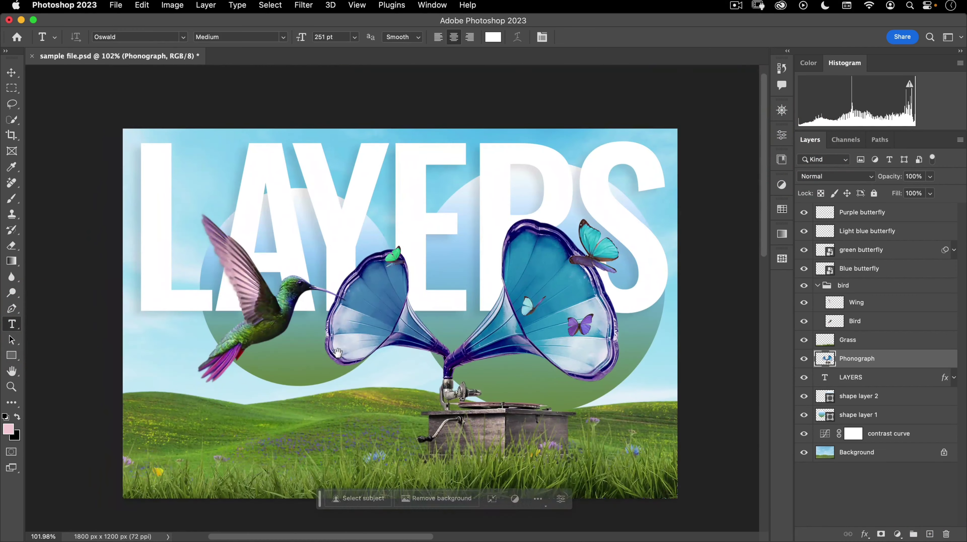
click(334, 351)
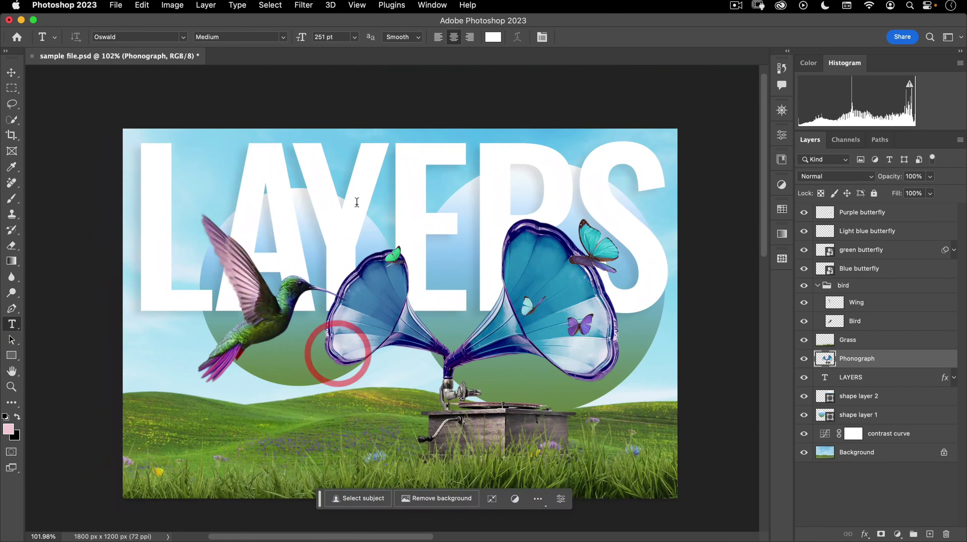
drag(356, 205, 468, 213)
drag(210, 204, 594, 198)
drag(136, 205, 738, 179)
text(BIRDS)
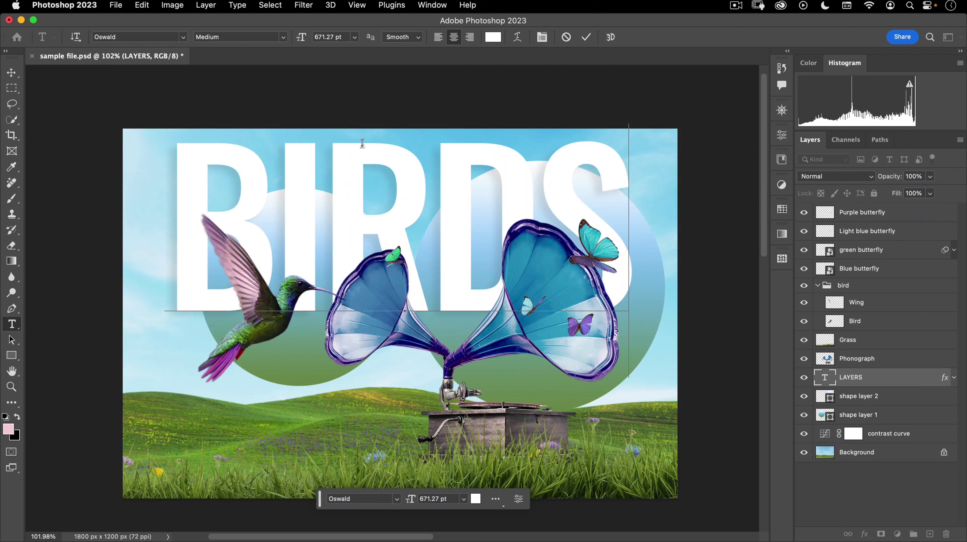
click(586, 38)
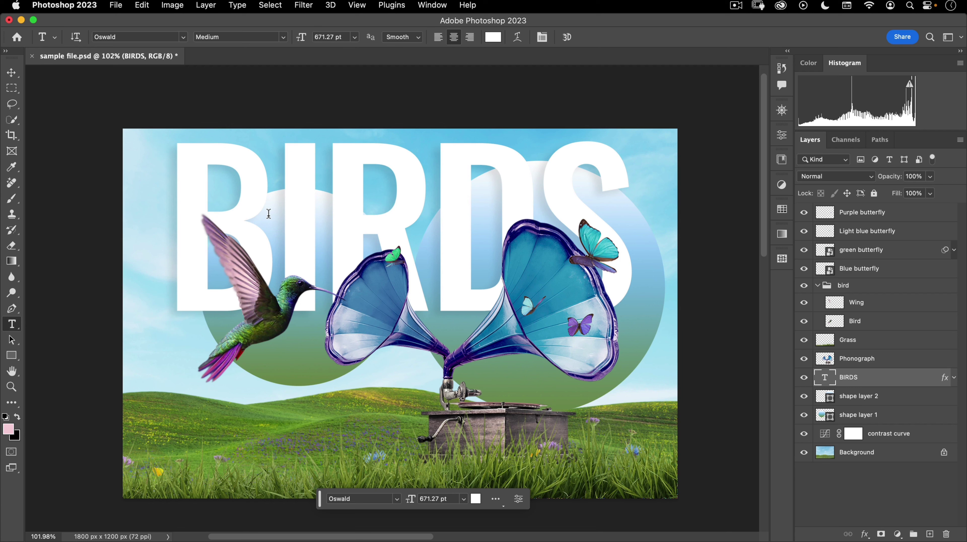
key(v)
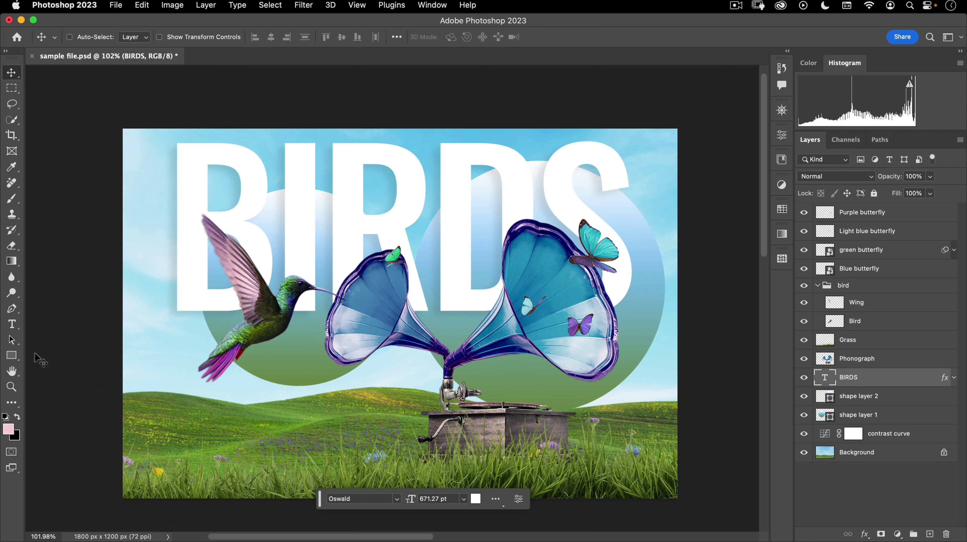
Try the Path Selection and Rectangle tools, view the shape flyout, then choose the Hand Tool
click(15, 344)
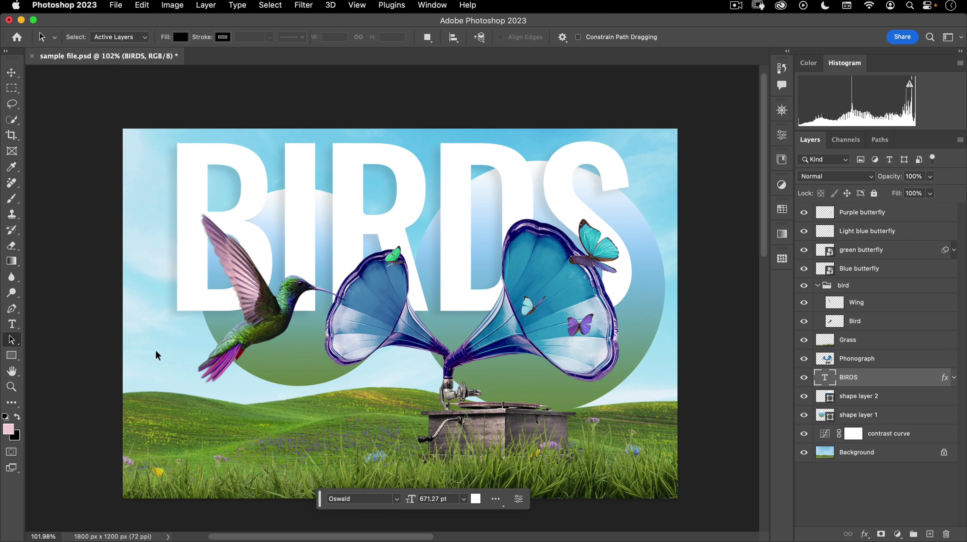
click(11, 355)
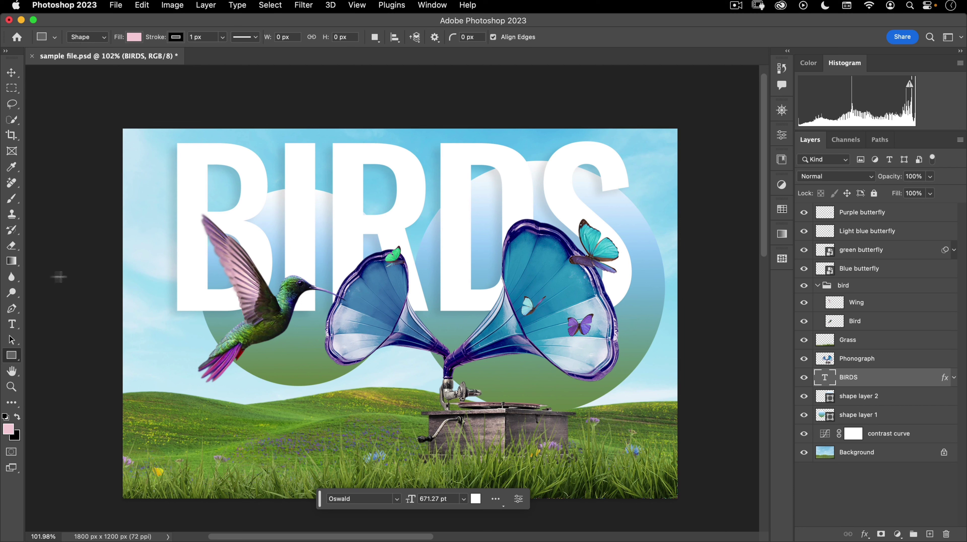
right_click(14, 360)
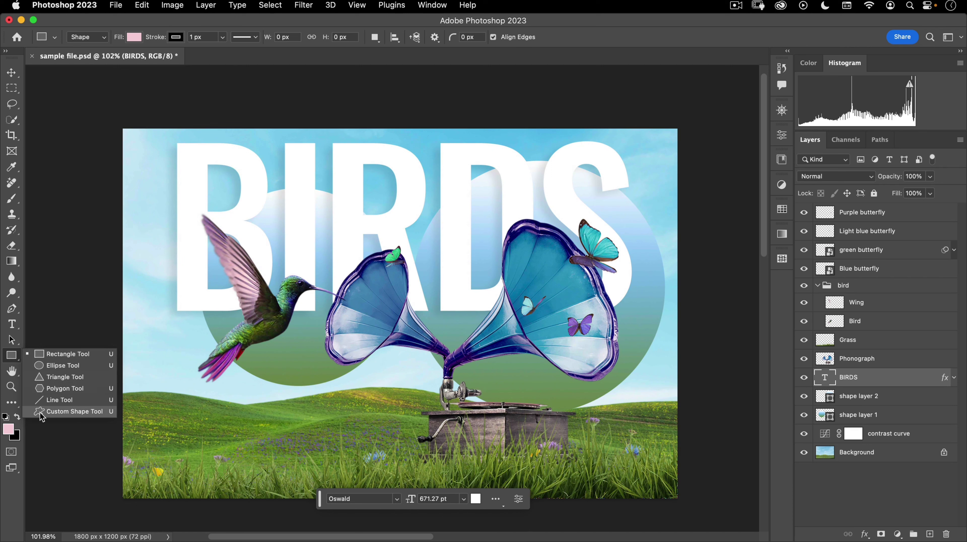
click(10, 371)
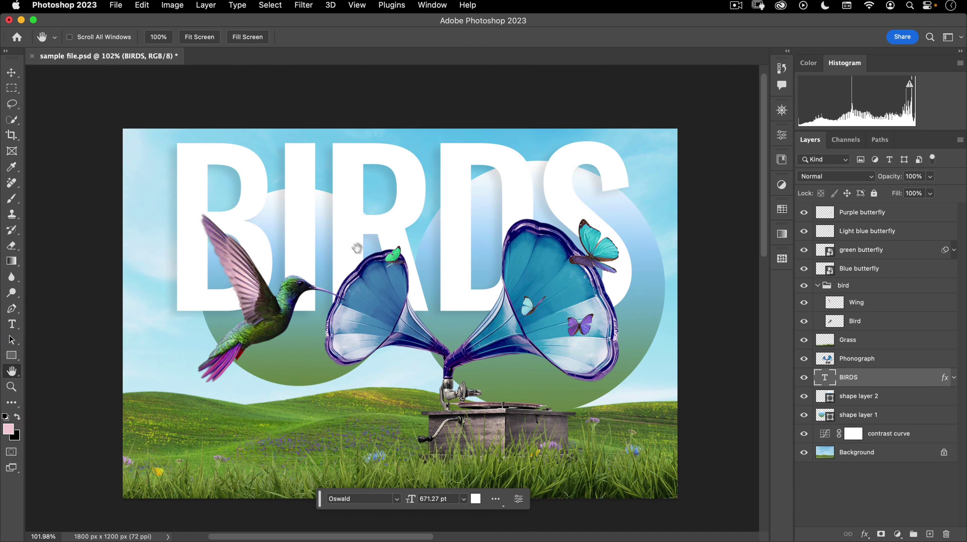
Pan the poster, view it at 100%, switch to Fill Screen, pan right, and select the Zoom Tool
drag(326, 312, 369, 270)
click(304, 252)
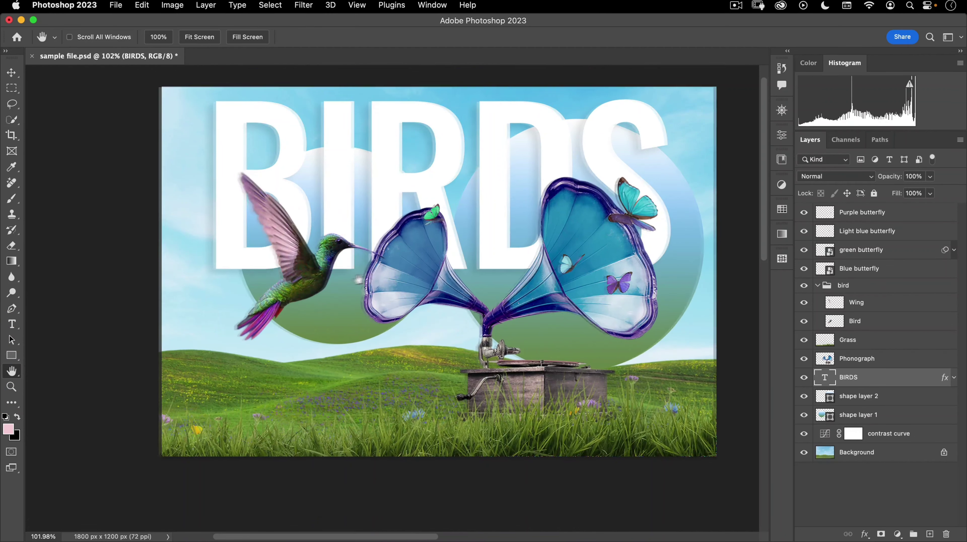
drag(386, 276, 438, 282)
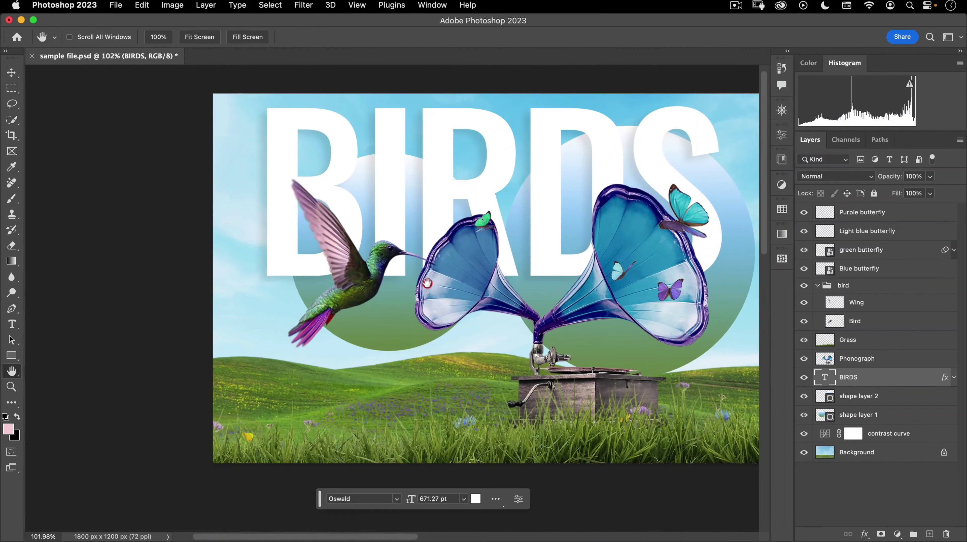
click(427, 283)
click(159, 40)
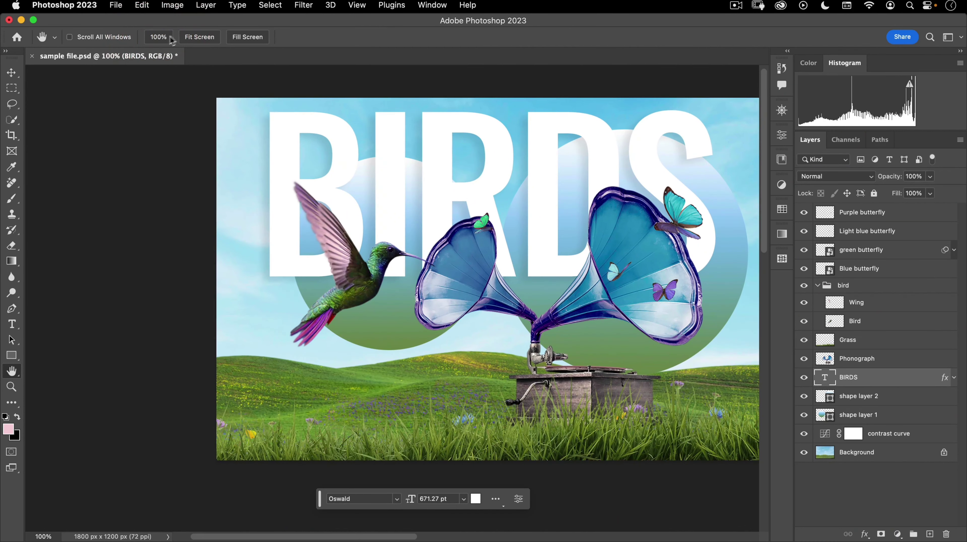
click(247, 36)
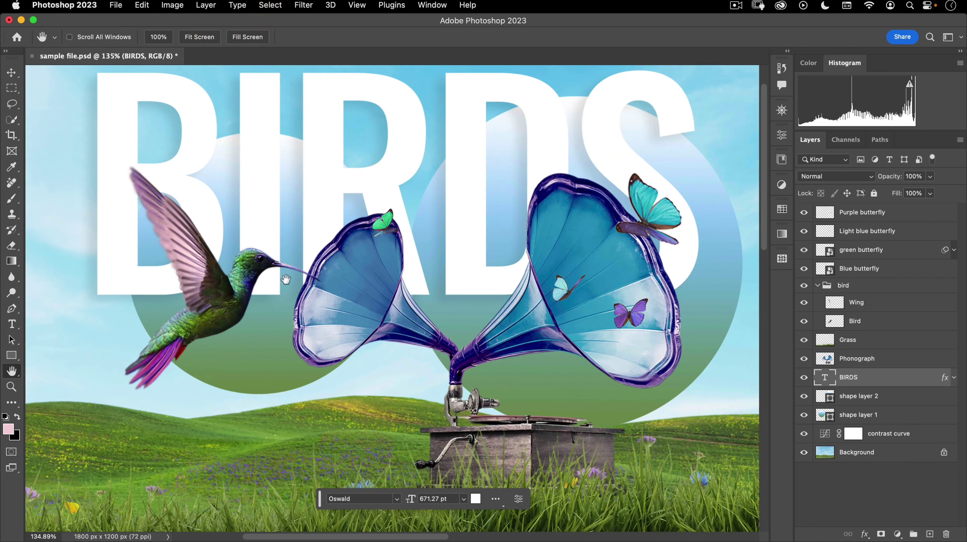
drag(578, 304, 660, 390)
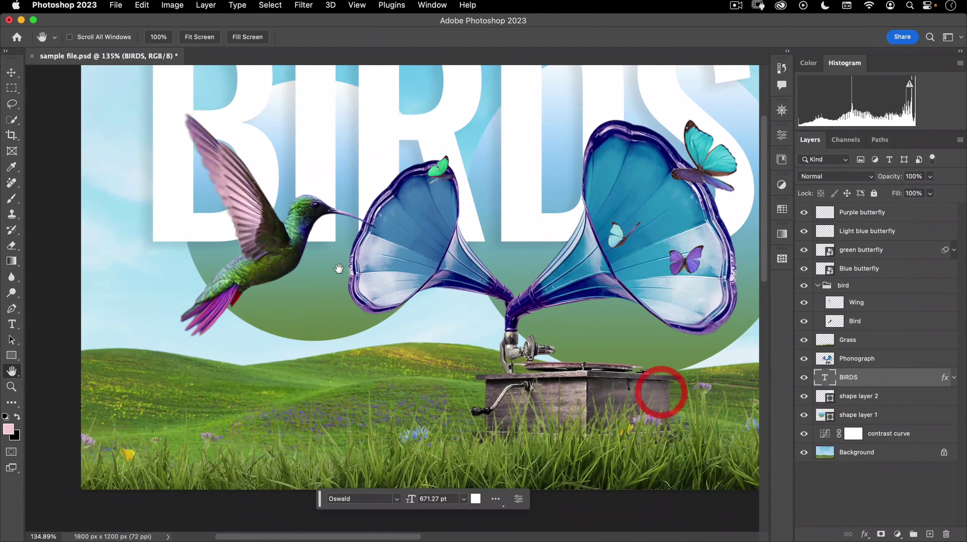
click(12, 386)
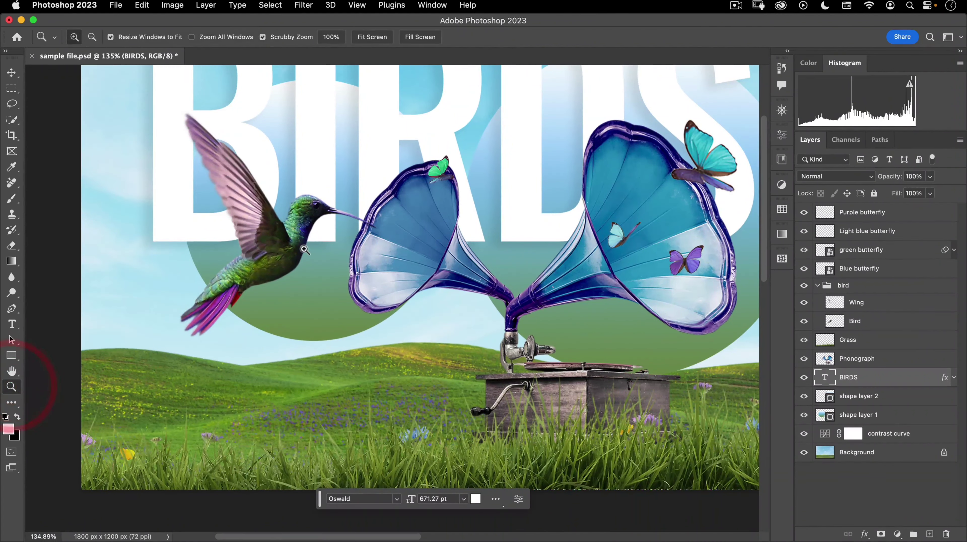
Zoom in on the green butterfly and closer on the hummingbird's beak
mouse_move(299, 251)
mouse_down()
mouse_move(406, 233)
mouse_move(298, 253)
mouse_up()
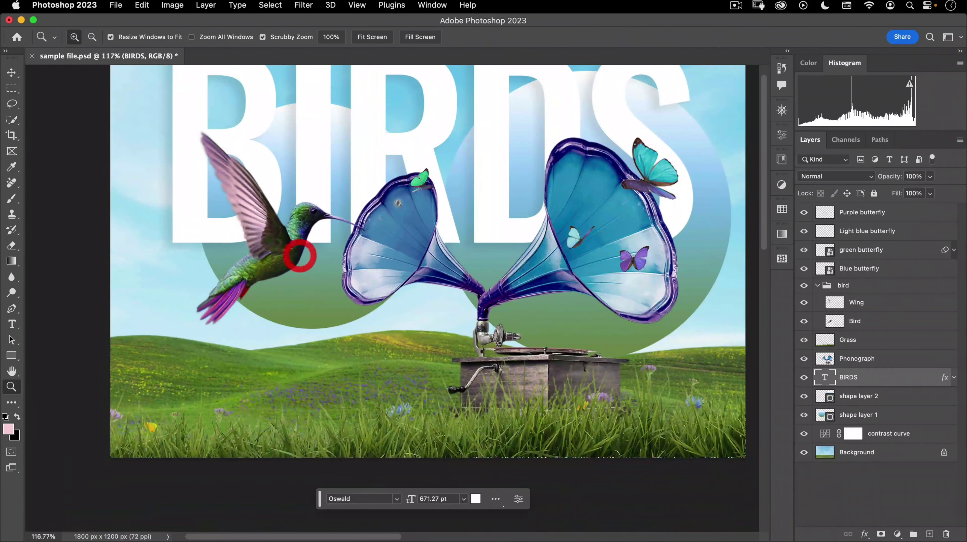
click(418, 196)
click(428, 188)
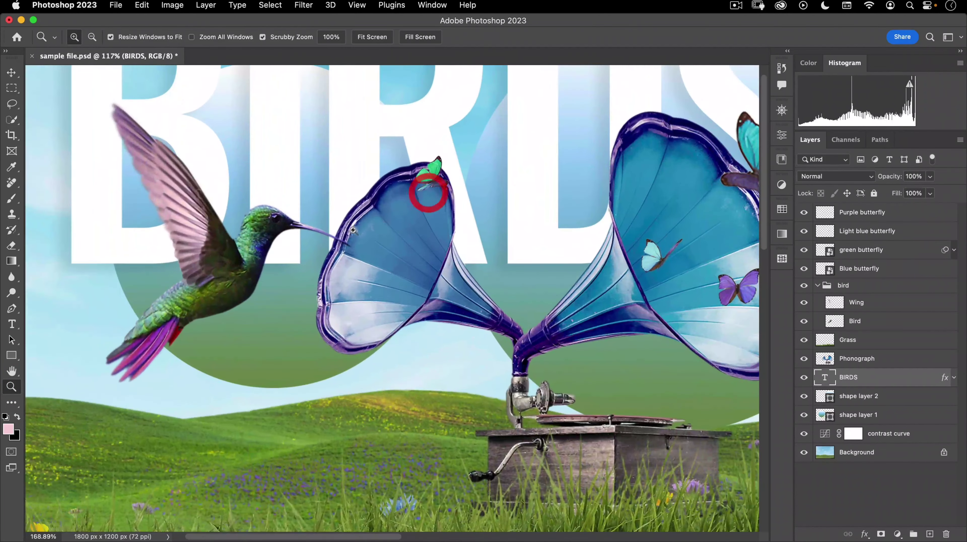
click(315, 214)
click(315, 214)
click(314, 215)
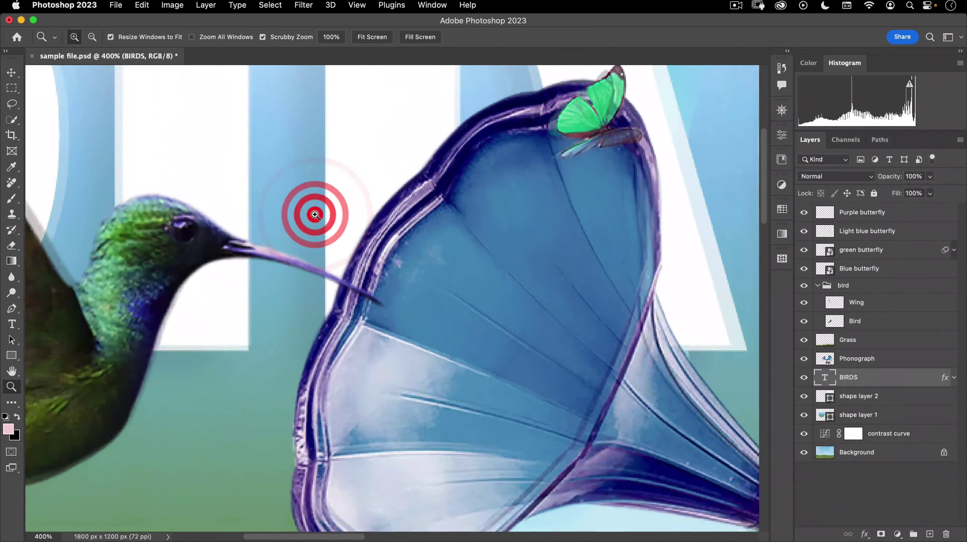
click(315, 215)
click(315, 214)
Zoom back out with Alt, scrub-zoom on the horn and butterfly, then end at Fit Screen
key(alt)
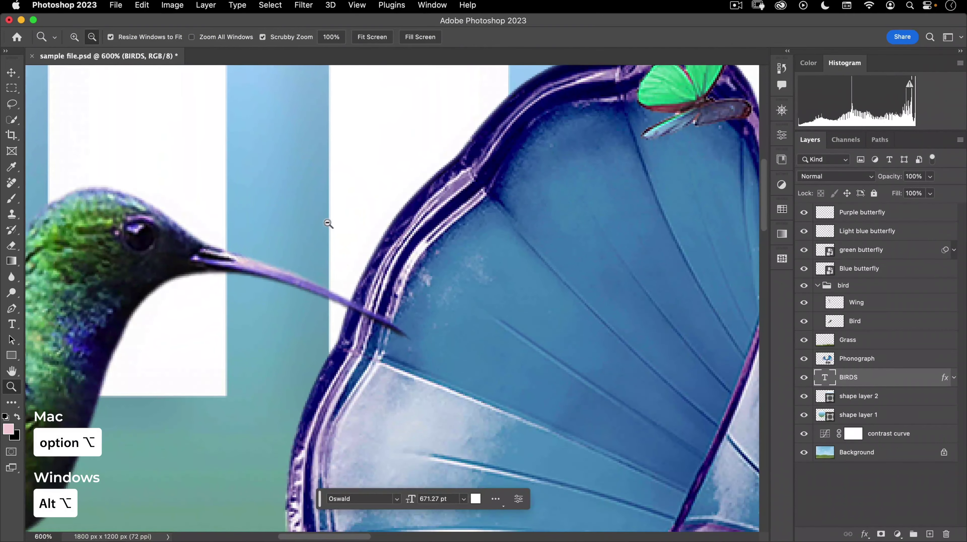
click(328, 224)
click(328, 224)
click(328, 224)
click(328, 224)
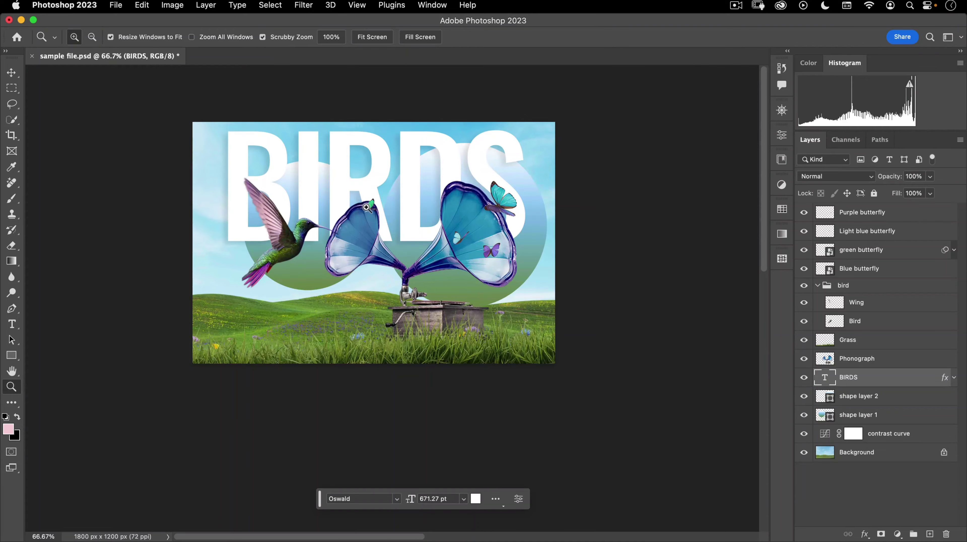
drag(369, 203, 496, 196)
drag(410, 194, 416, 197)
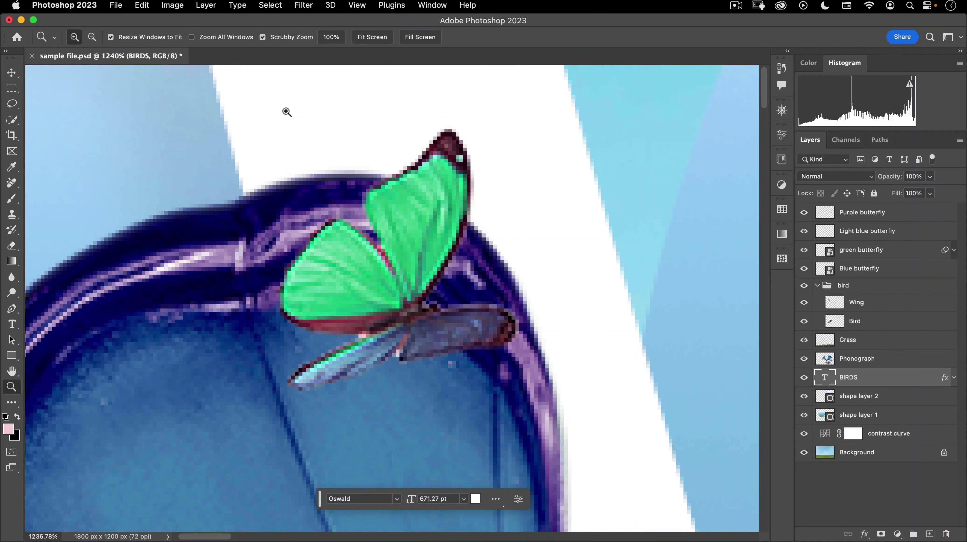
click(371, 37)
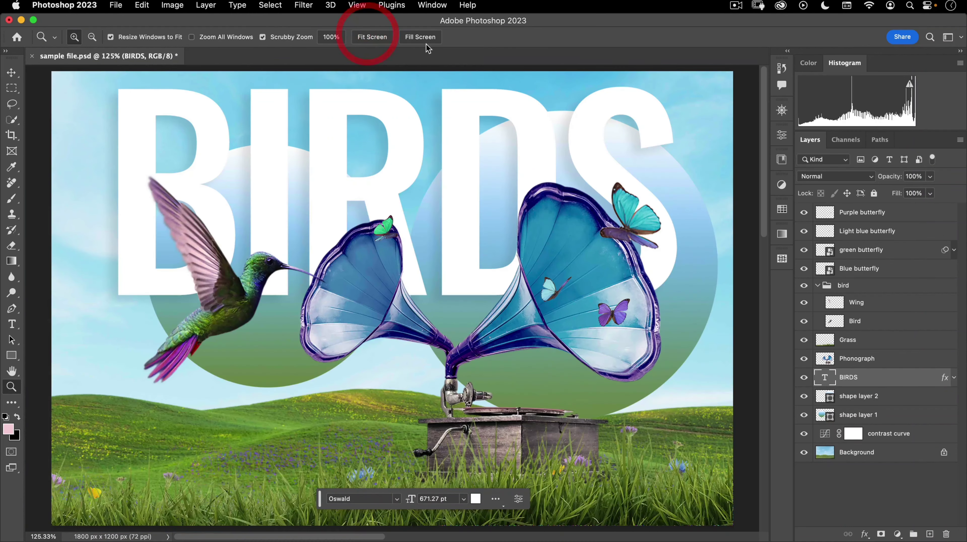
click(427, 38)
click(371, 37)
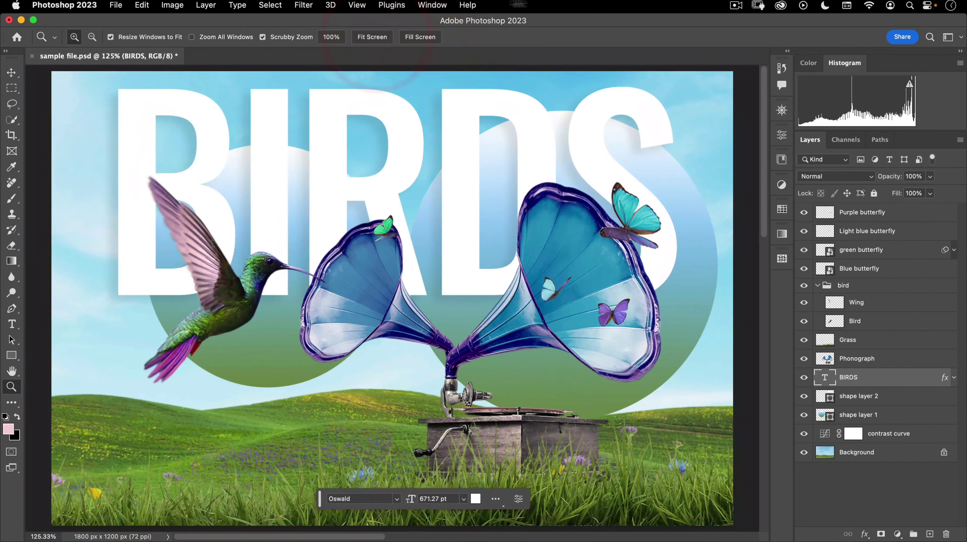
click(13, 404)
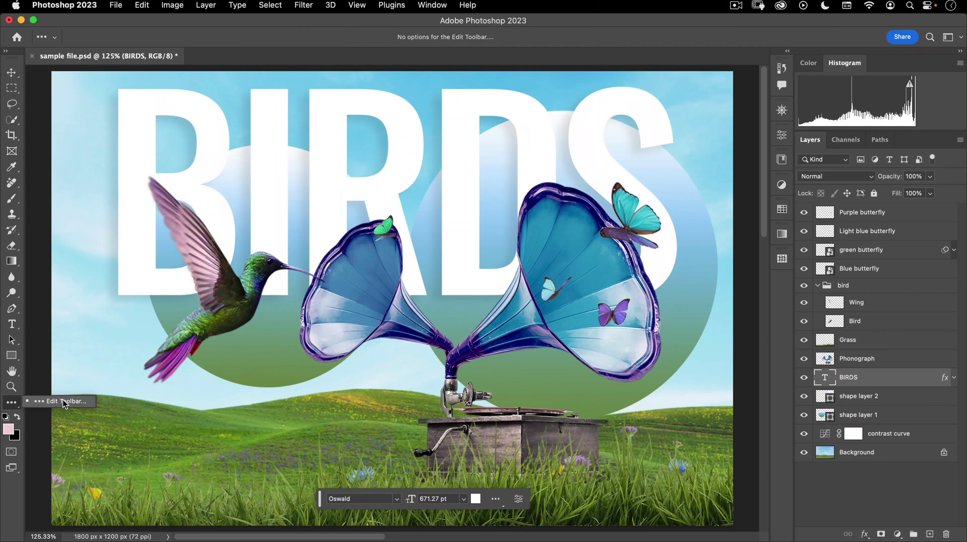
click(63, 401)
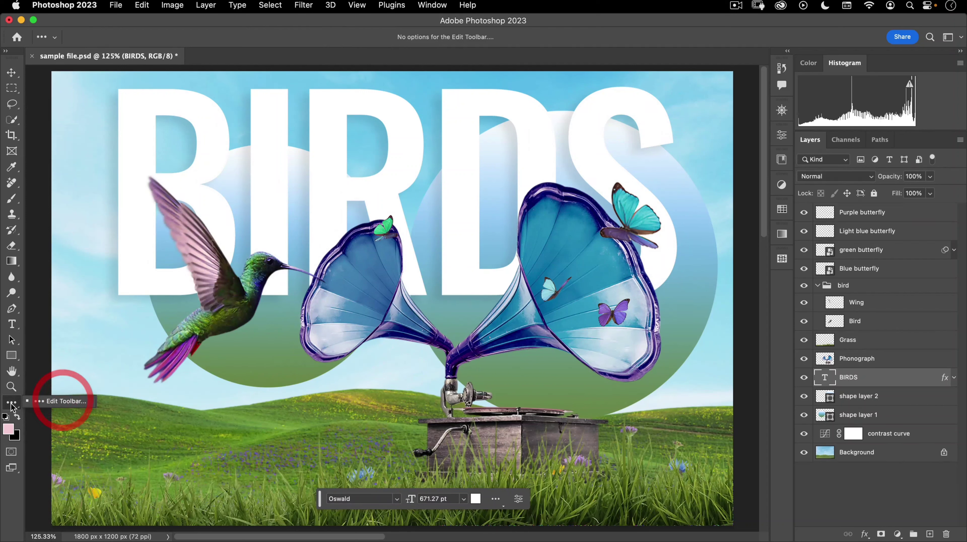
click(11, 404)
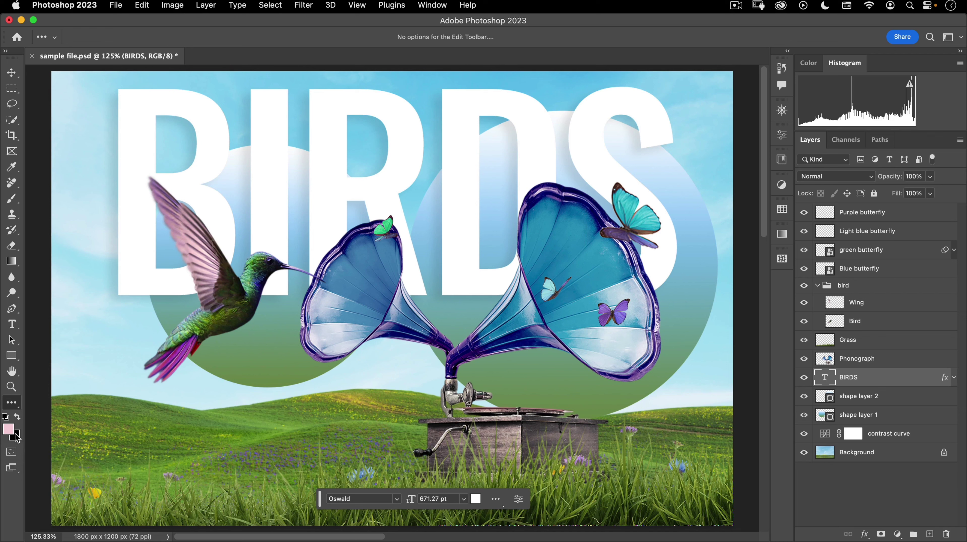
Set the foreground colour to blue 2c30bf in the colour picker
click(9, 430)
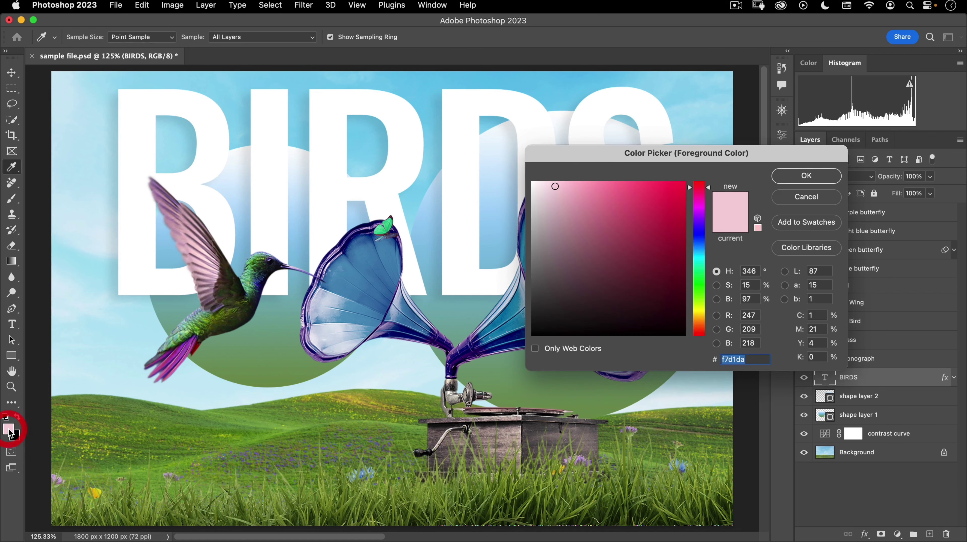
drag(649, 156, 402, 127)
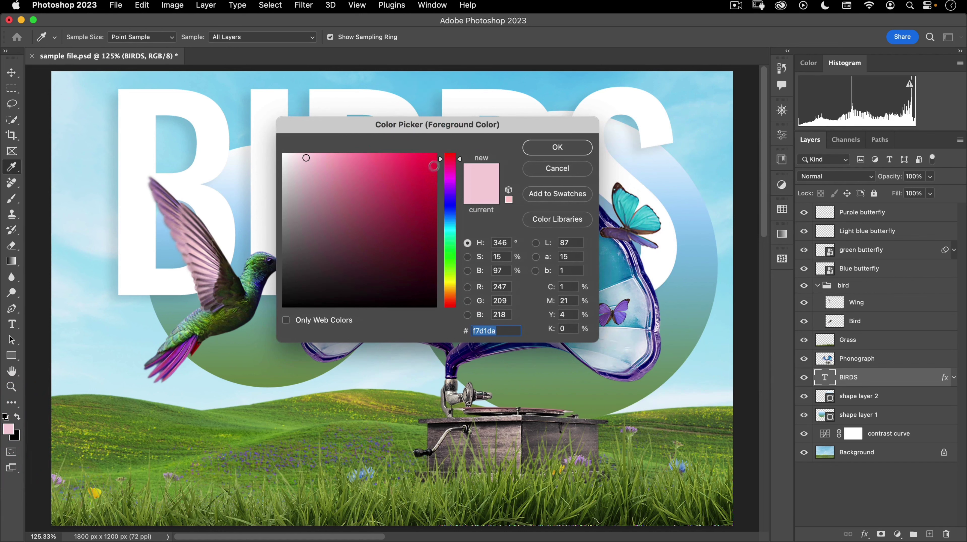
mouse_move(451, 172)
mouse_down()
mouse_move(448, 226)
mouse_move(448, 200)
mouse_move(416, 249)
mouse_move(388, 209)
mouse_move(400, 191)
mouse_up()
click(421, 165)
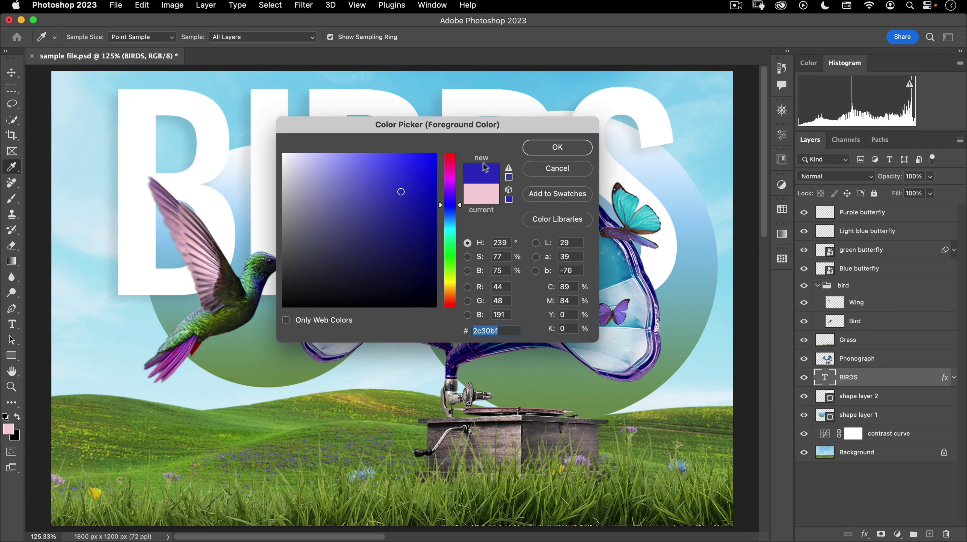
click(546, 149)
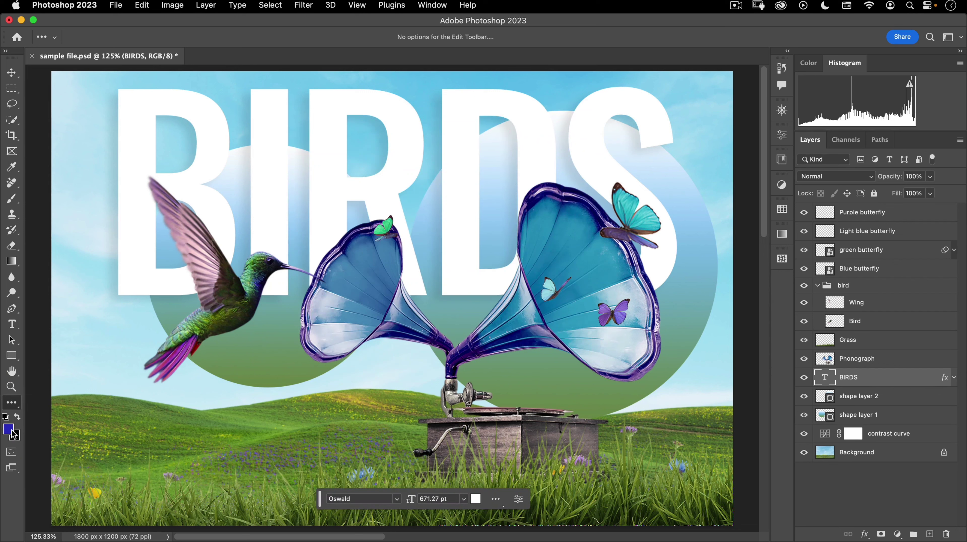
Swap the colours, then reset them to the default black and white
click(18, 416)
click(7, 417)
Draw a freehand Lasso selection around the hummingbird's head and the left horn
click(13, 104)
mouse_move(312, 181)
mouse_down()
mouse_move(243, 226)
mouse_move(285, 380)
mouse_move(508, 259)
mouse_up()
mouse_move(507, 218)
mouse_down()
mouse_move(433, 147)
mouse_move(371, 157)
mouse_move(313, 181)
mouse_up()
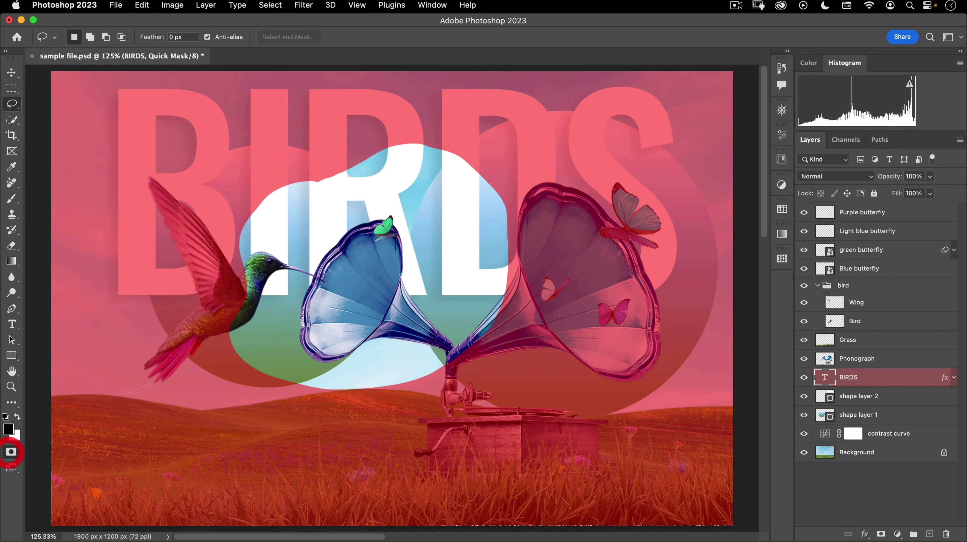
Toggle Quick Mask on and off, then bring up the screen mode choices
click(11, 451)
click(18, 451)
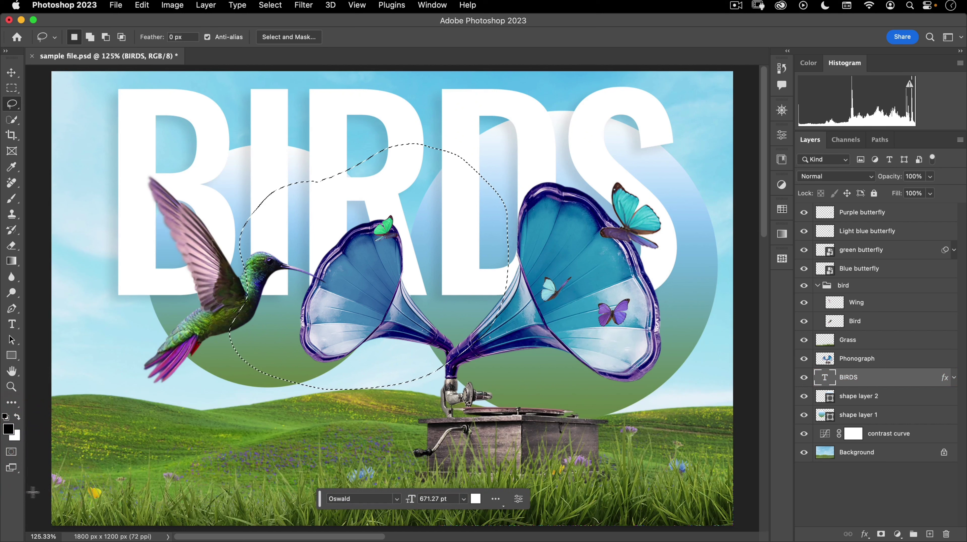
click(12, 470)
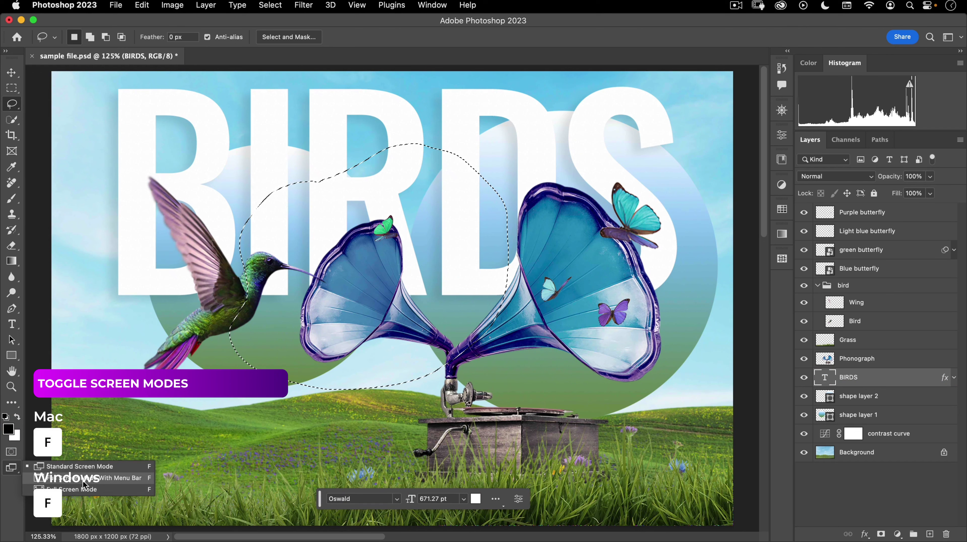
Cycle through Full Screen With Menu Bar and Full Screen, deselect, then return to Standard Screen Mode
click(109, 477)
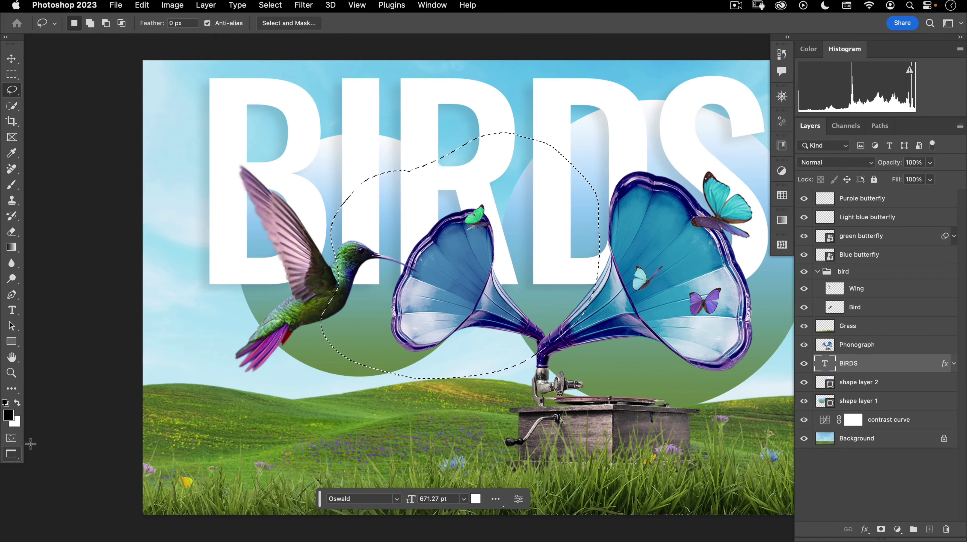
key(f)
key(f)
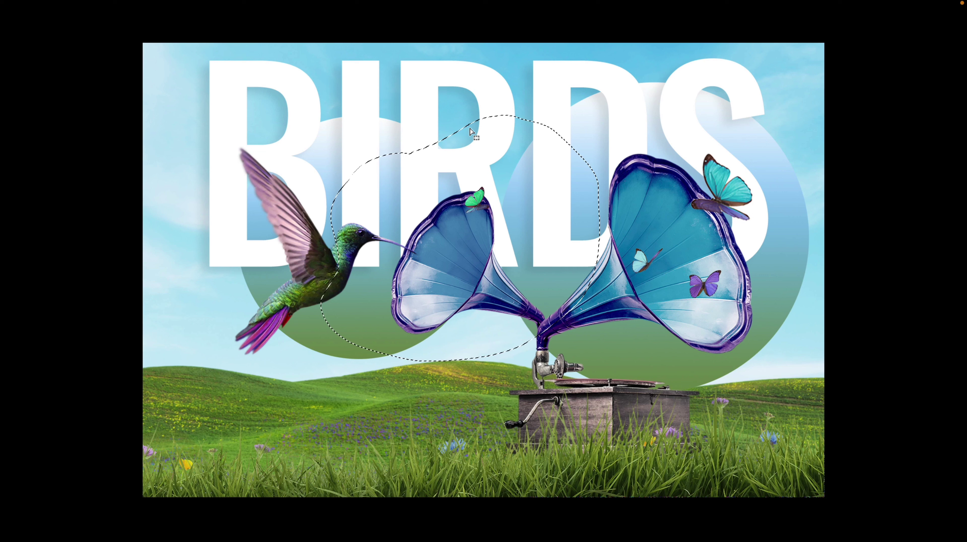
click(453, 98)
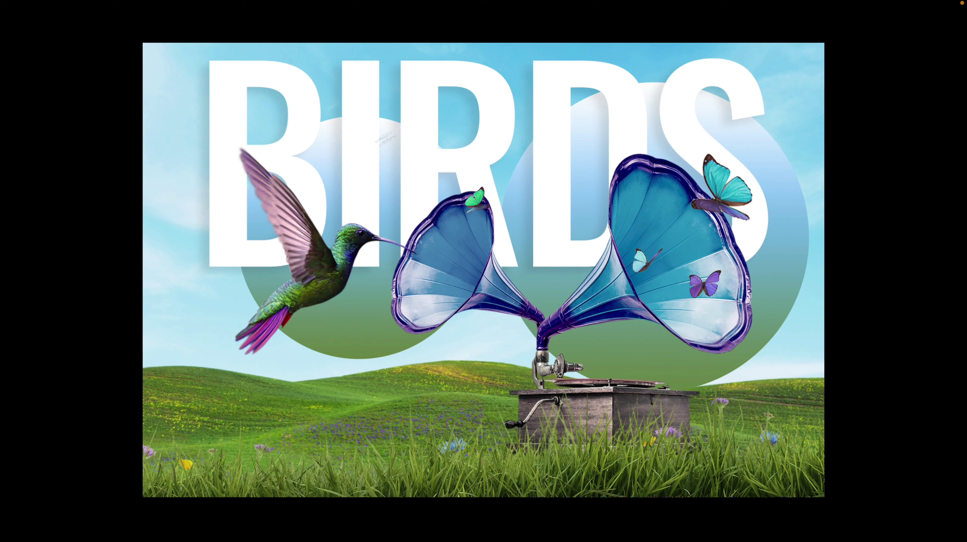
key(f)
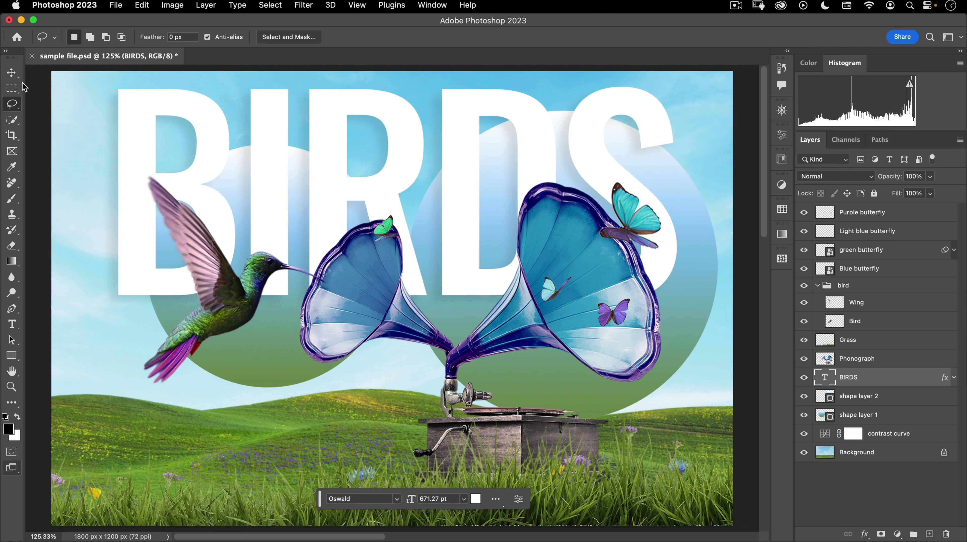
click(11, 72)
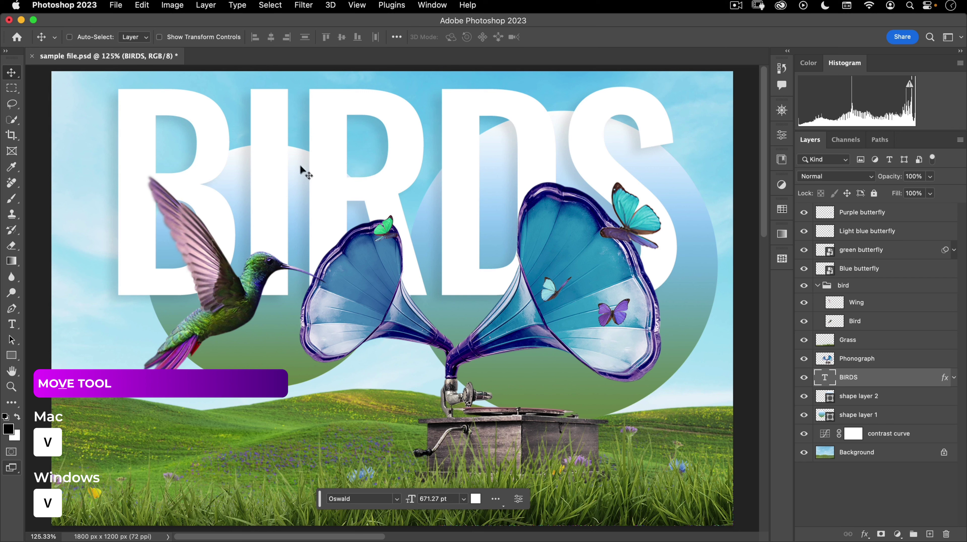
key(m)
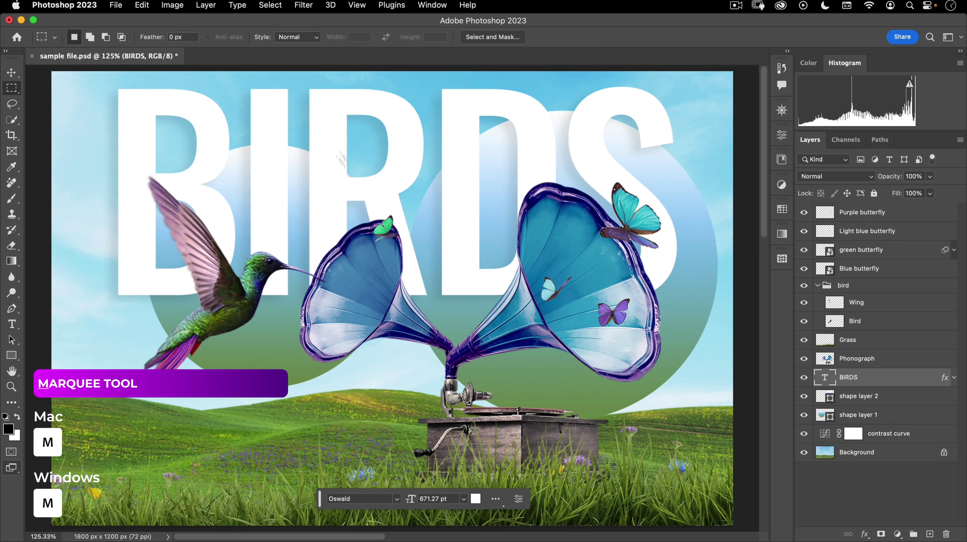
key(l)
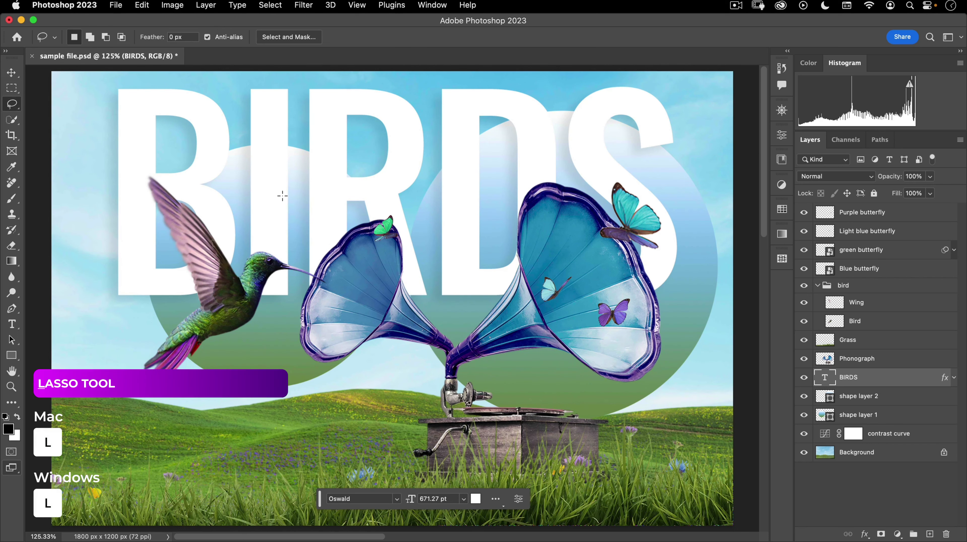
key(w)
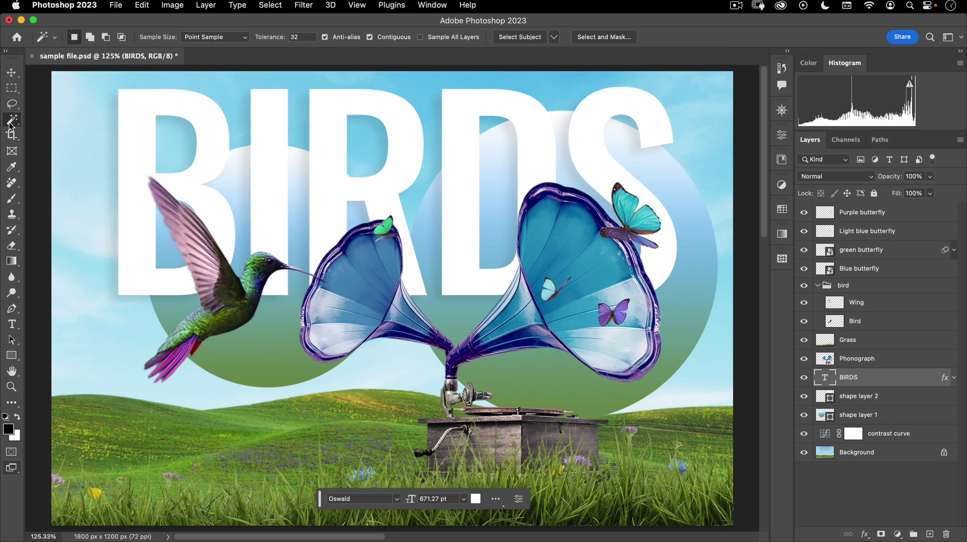
click(13, 140)
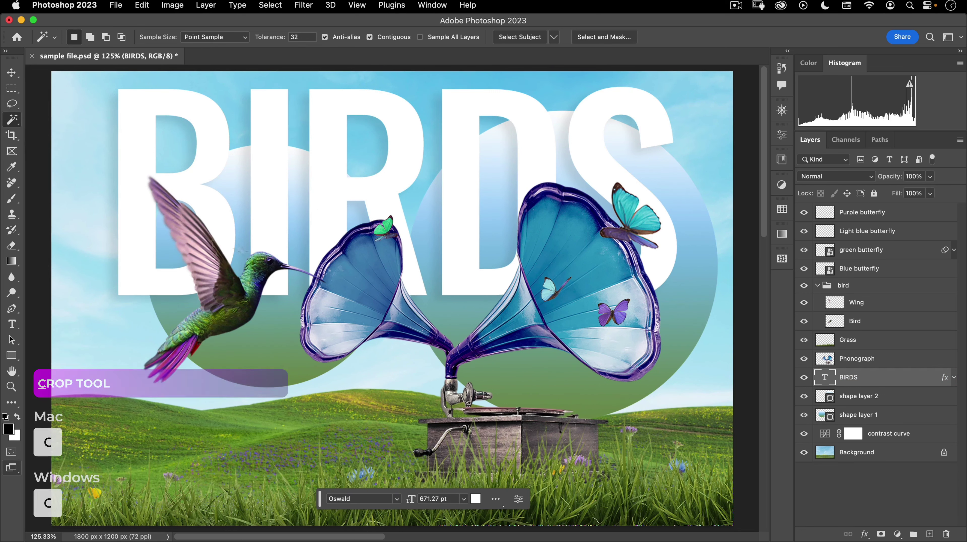
key(Escape)
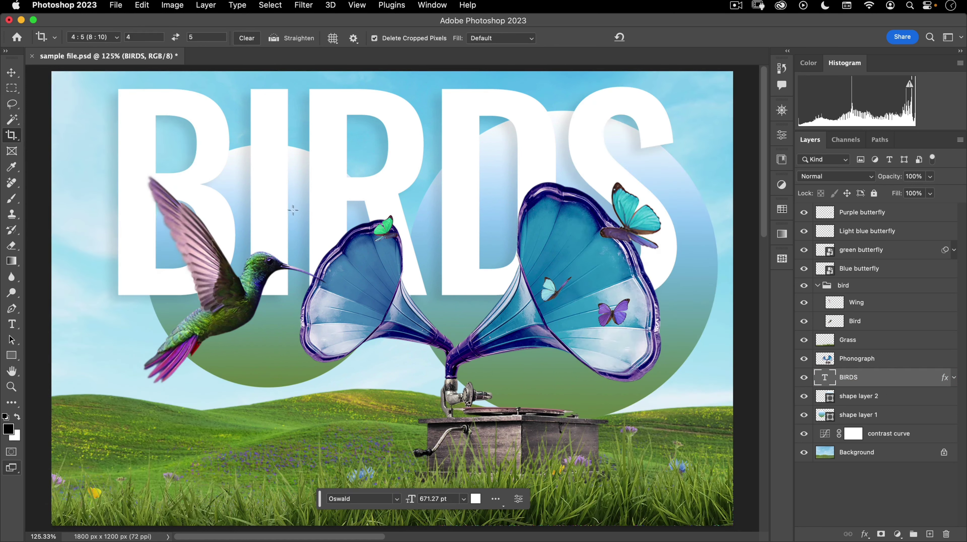
key(i)
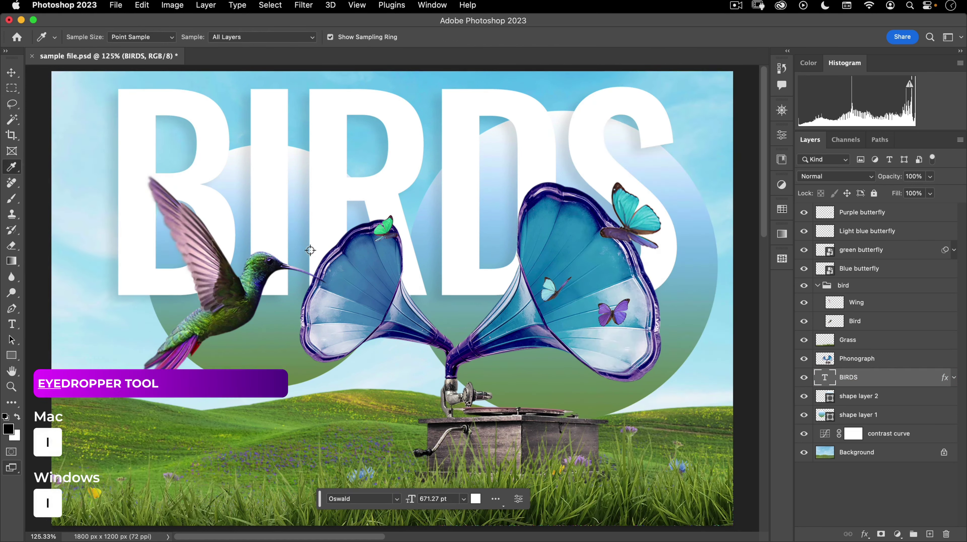
key(j)
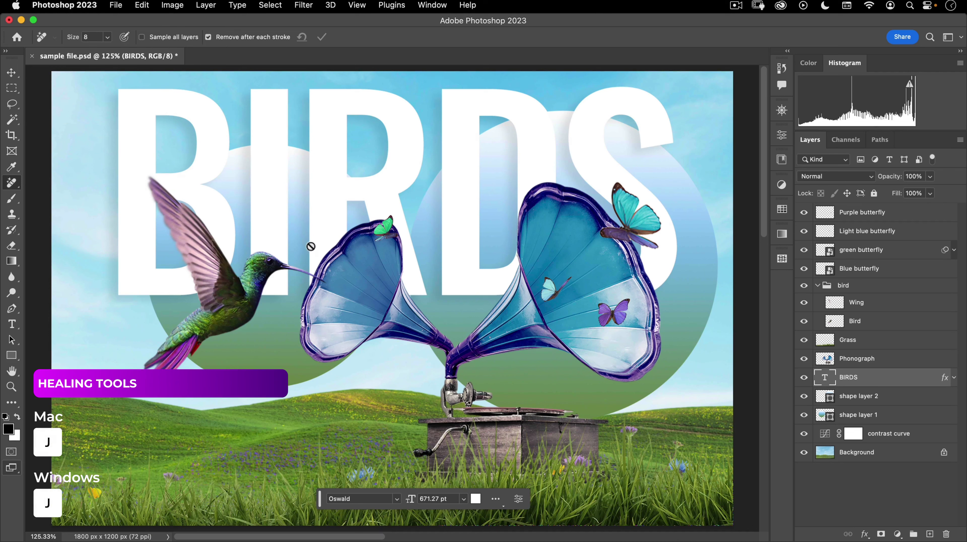
key(b)
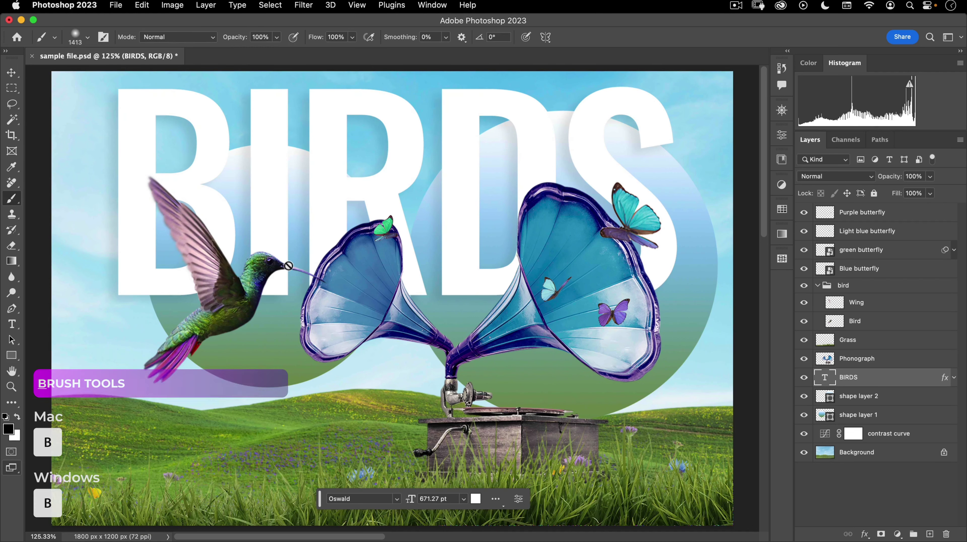
key(s)
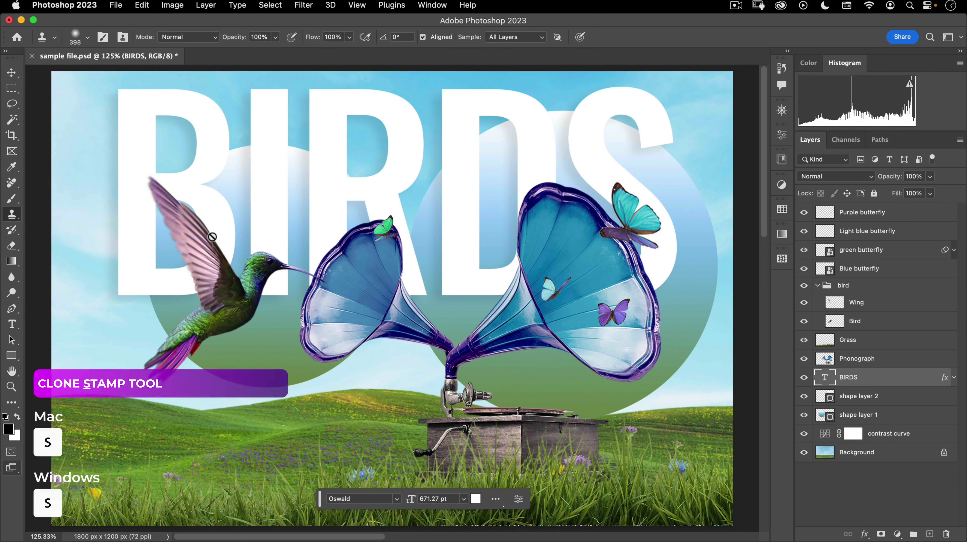
key(y)
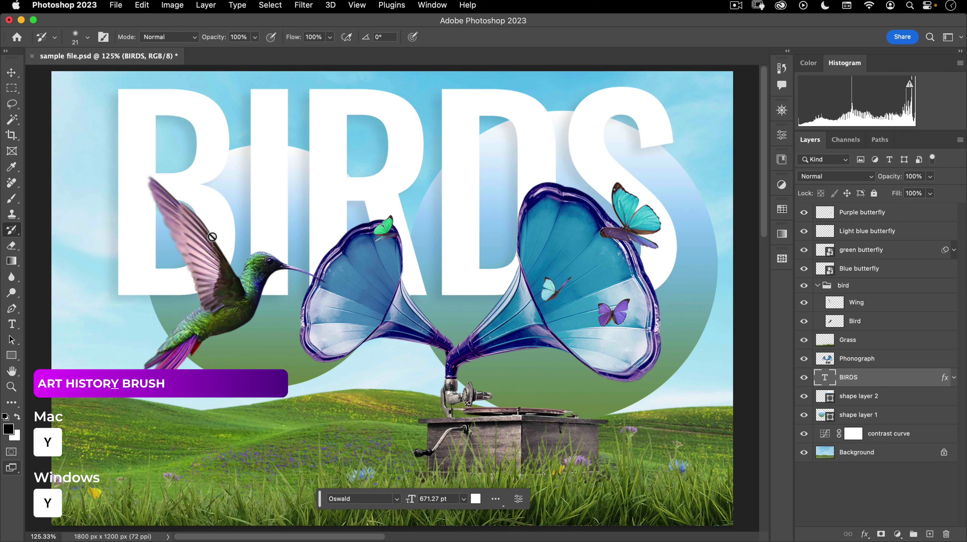
key(e)
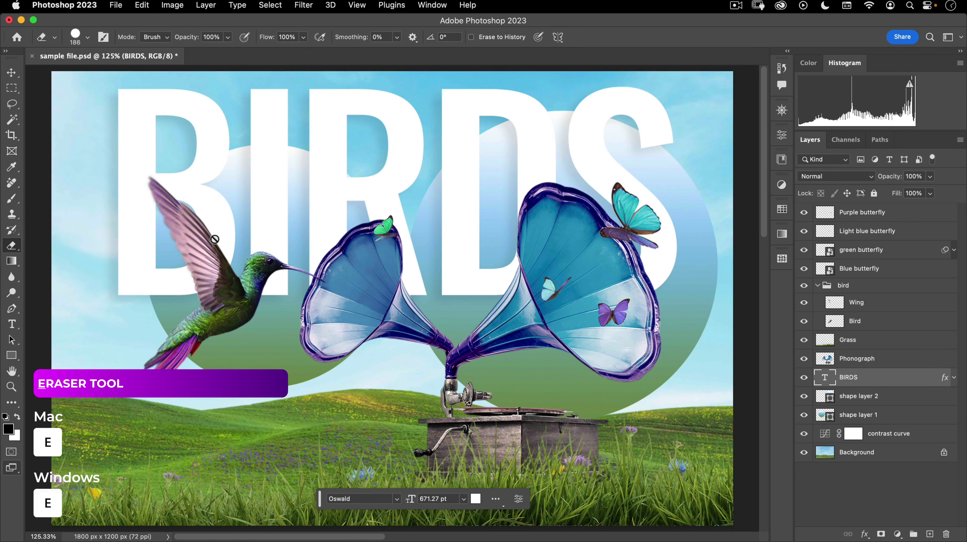
key(g)
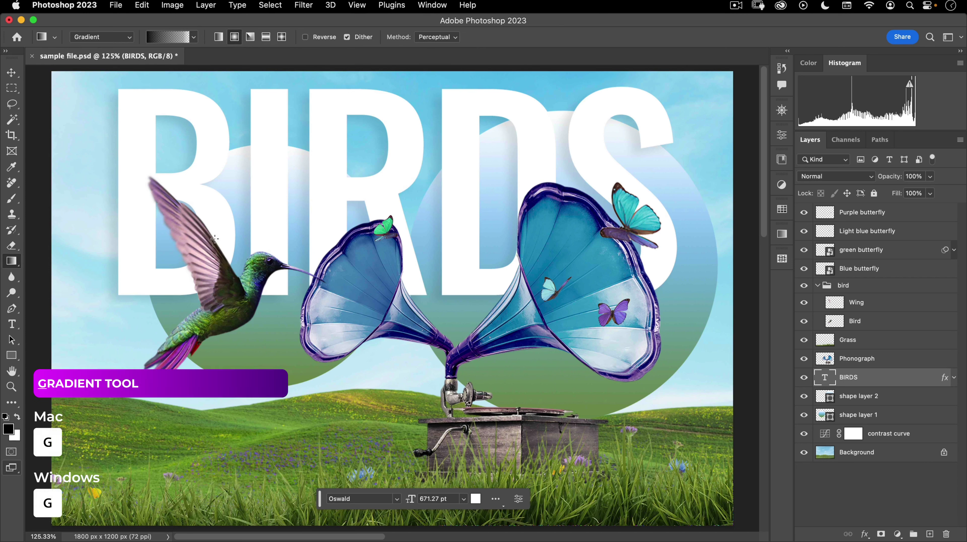
key(o)
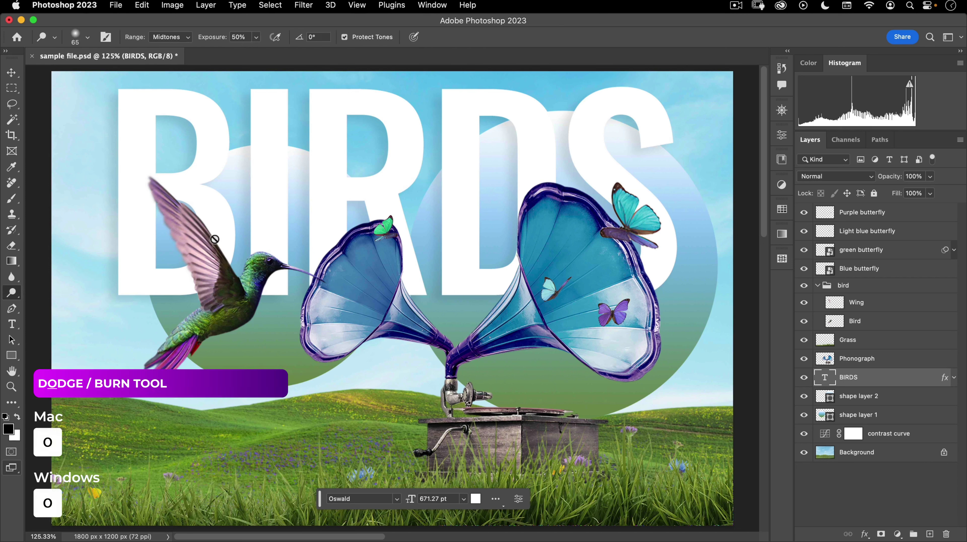
key(p)
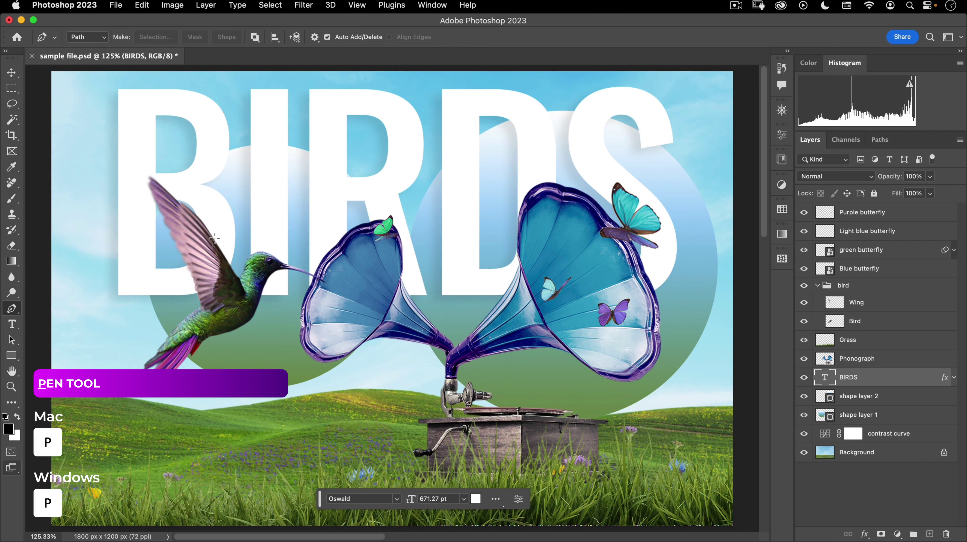
key(t)
key(a)
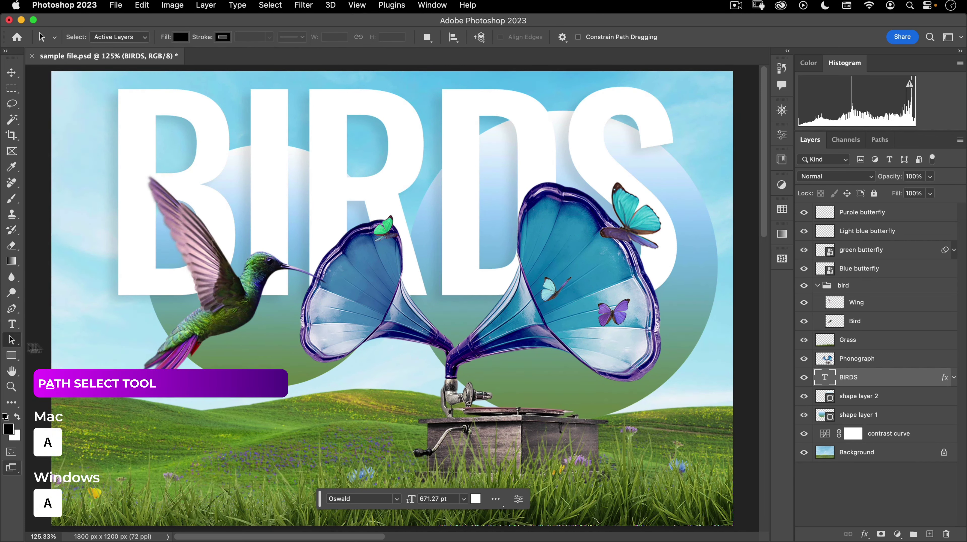
key(s)
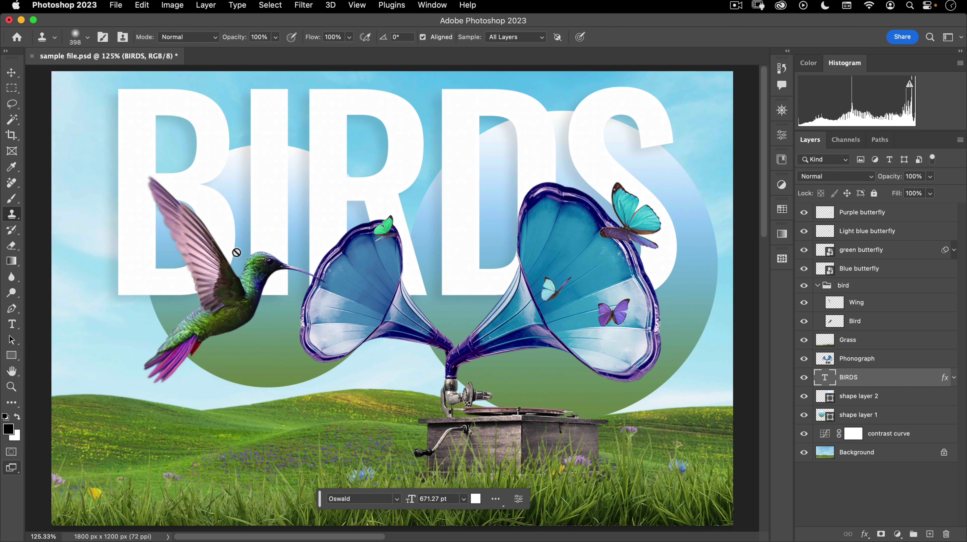
key(u)
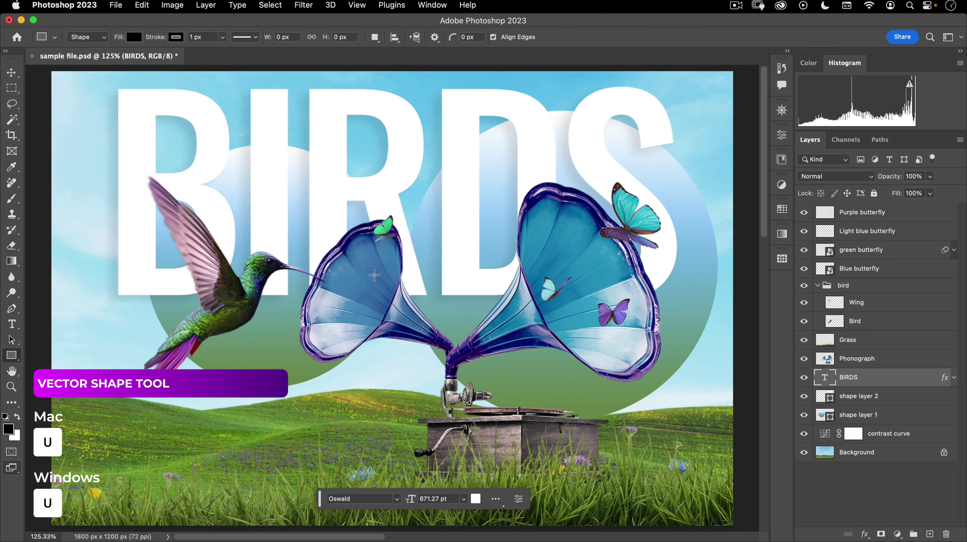
key(h)
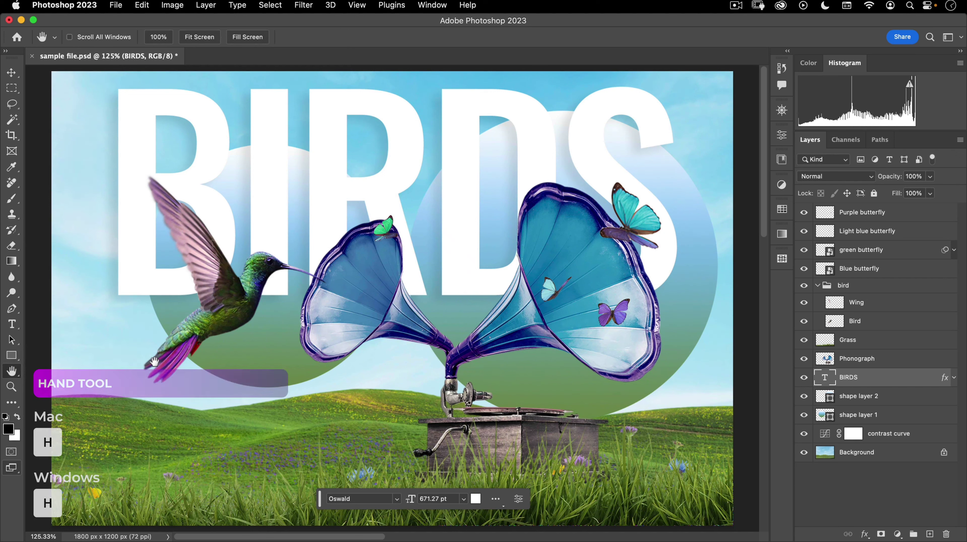
key(z)
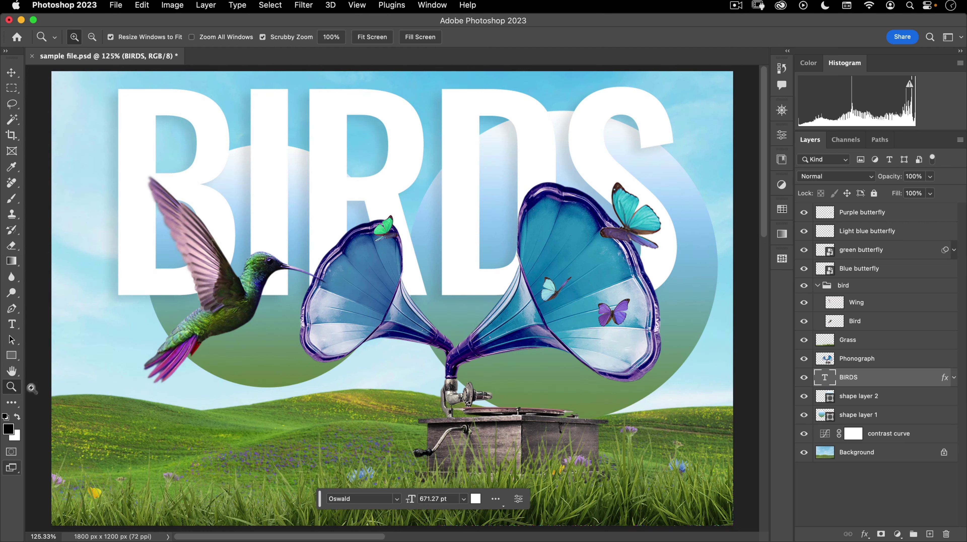
Choose Edit Toolbar... from the toolbar's ... menu to open Customize Toolbar
click(11, 402)
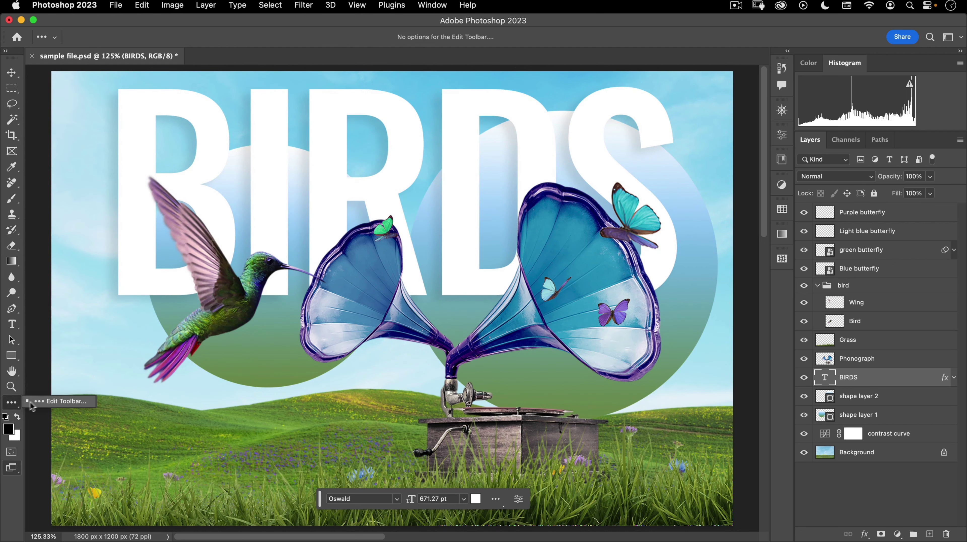
click(56, 401)
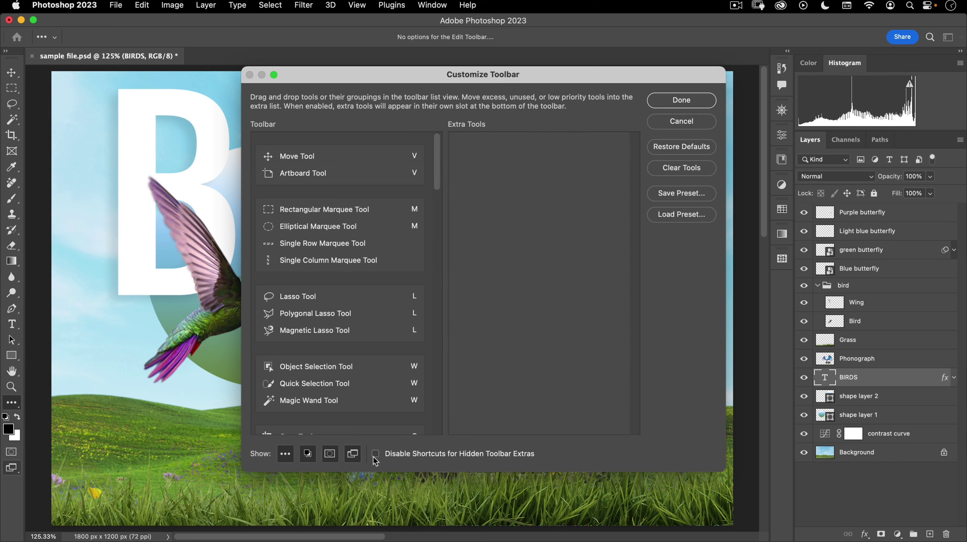
Enable Disable Shortcuts for Hidden Toolbar Extras in the Customize Toolbar dialog
click(403, 452)
Move Artboard, Single Row/Column Marquee, and Polygonal and Magnetic Lasso tools into Extra Tools
drag(288, 69, 269, 70)
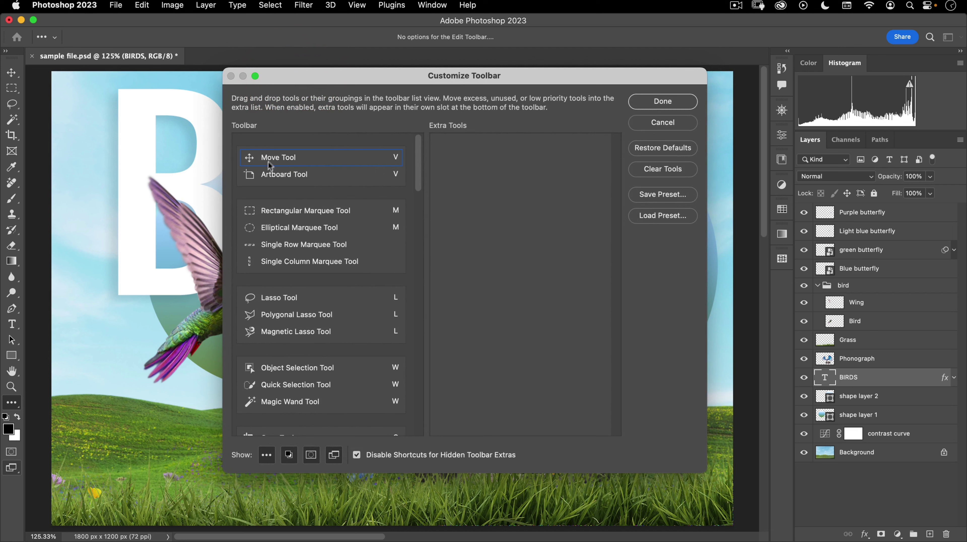
drag(269, 178, 486, 166)
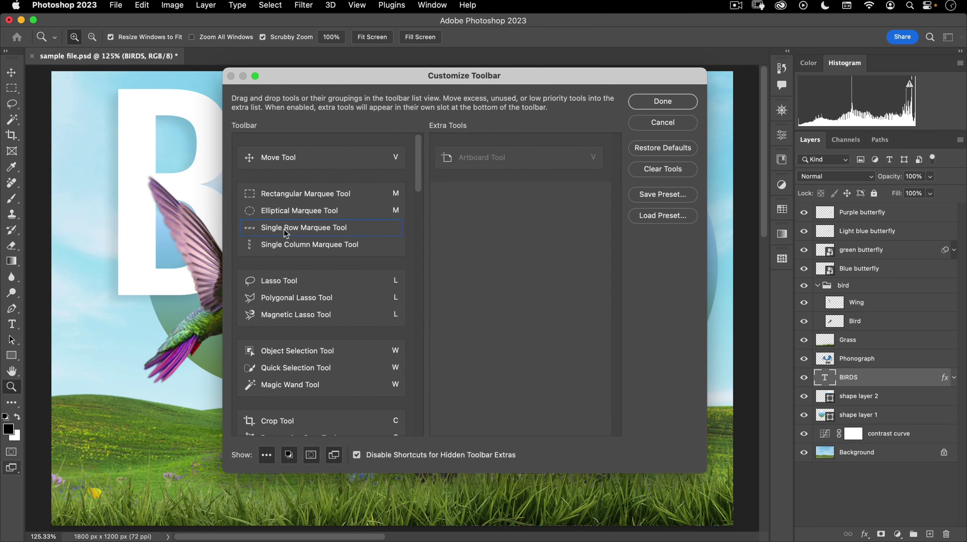
drag(284, 229, 496, 200)
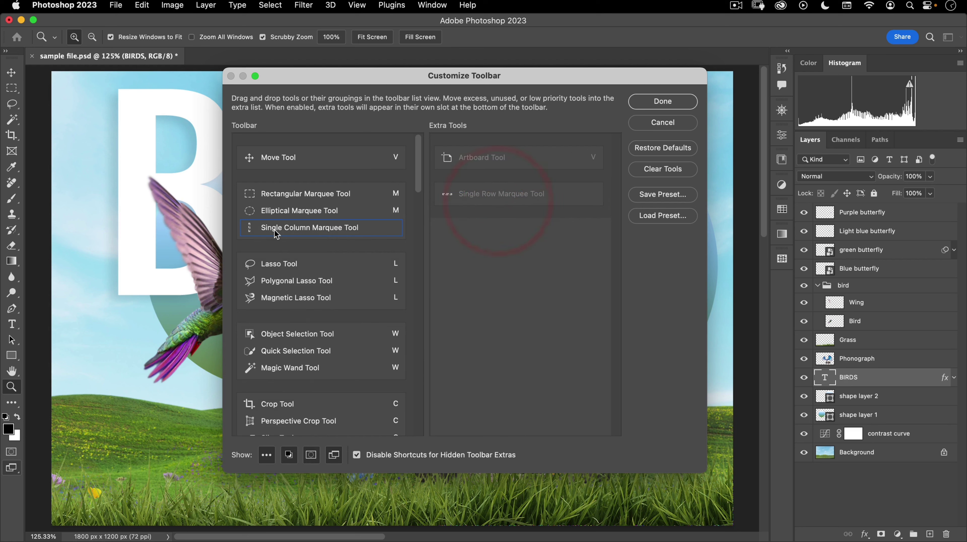
drag(276, 234, 487, 203)
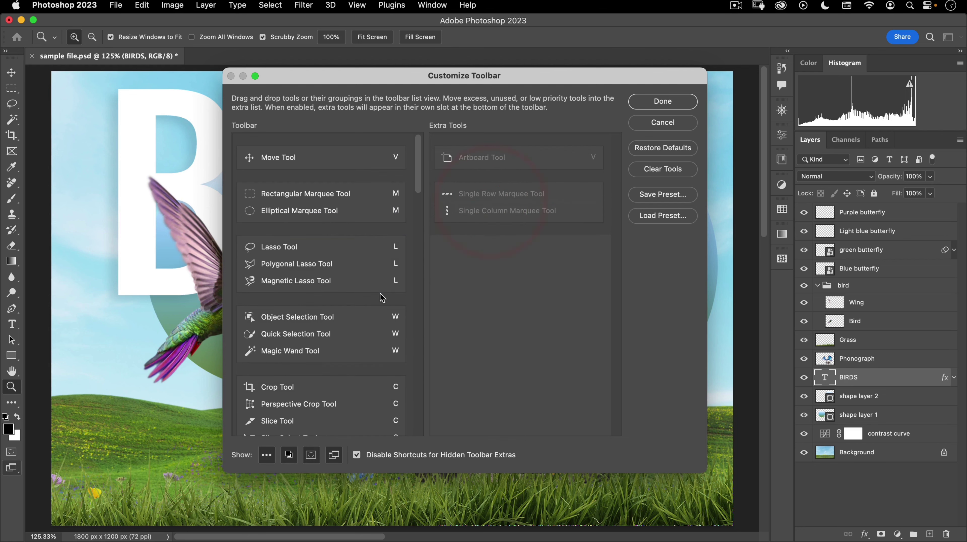
drag(268, 268, 520, 250)
drag(271, 267, 494, 253)
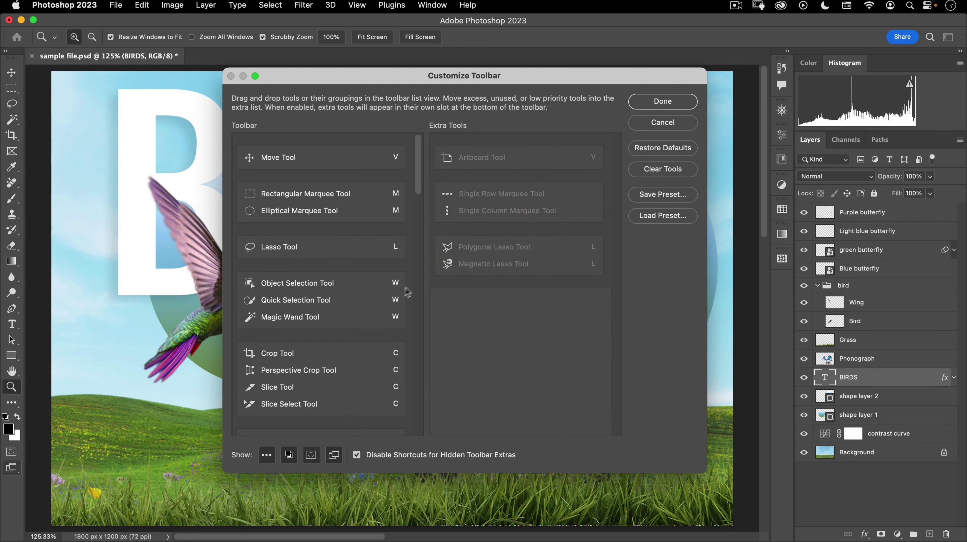
Move Perspective Crop, Slice, Slice Select and Frame tools into Extra Tools
scroll(344, 336, down, 3)
scroll(344, 338, down, 1)
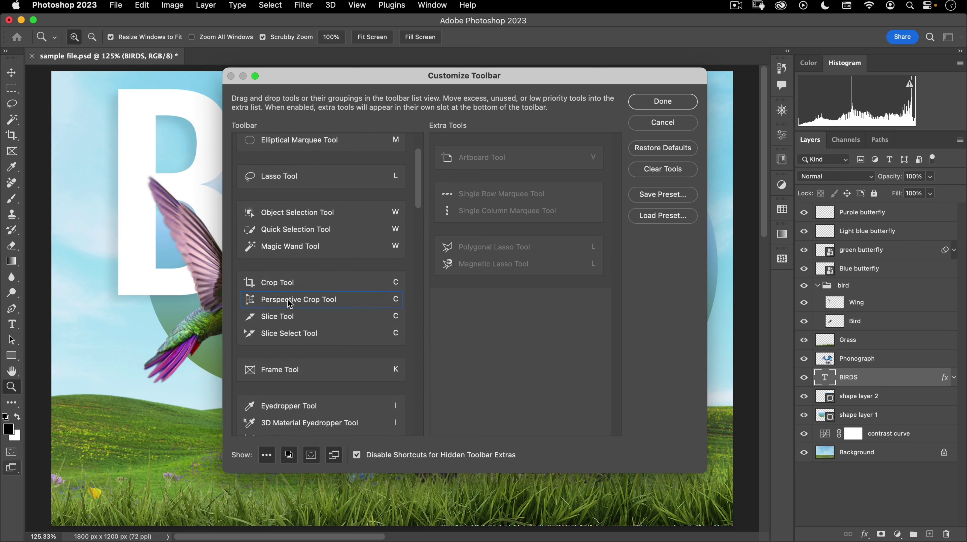
drag(290, 304, 501, 277)
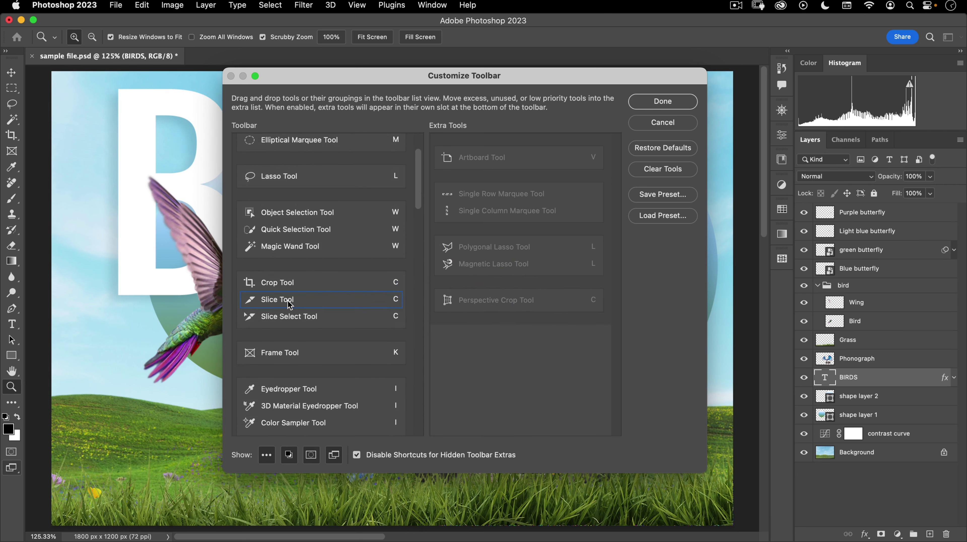
drag(290, 304, 482, 304)
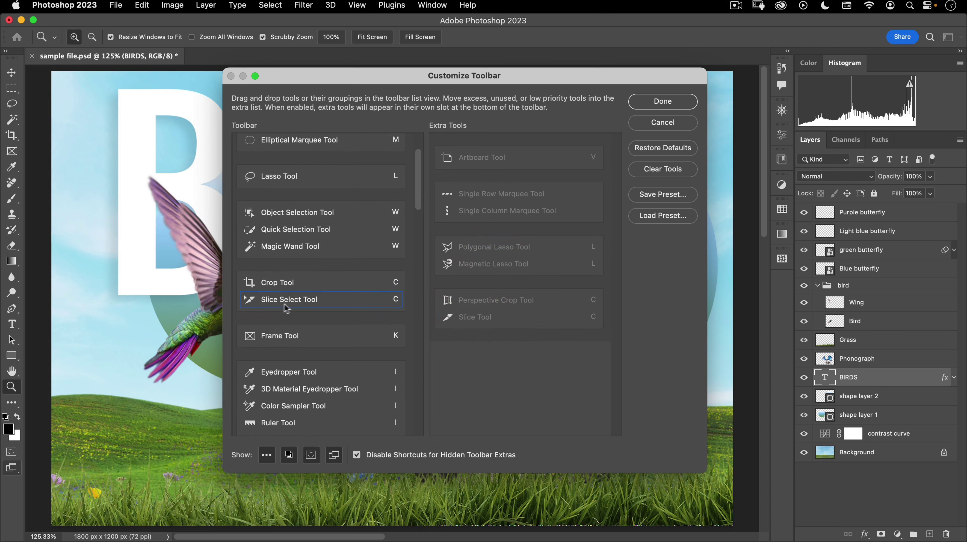
mouse_move(286, 308)
mouse_down()
mouse_move(489, 318)
mouse_move(486, 309)
mouse_up()
scroll(339, 258, down, 3)
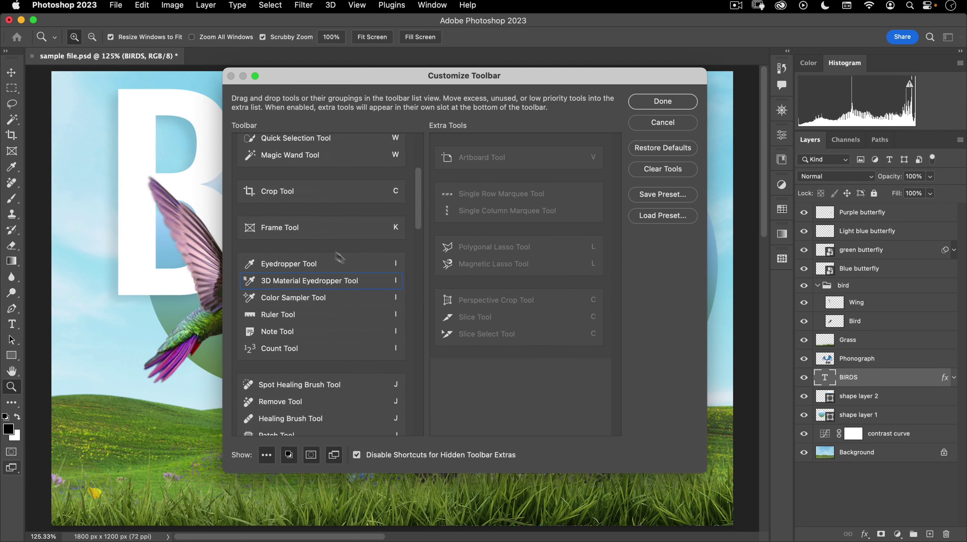
drag(301, 230, 493, 349)
scroll(333, 283, down, 2)
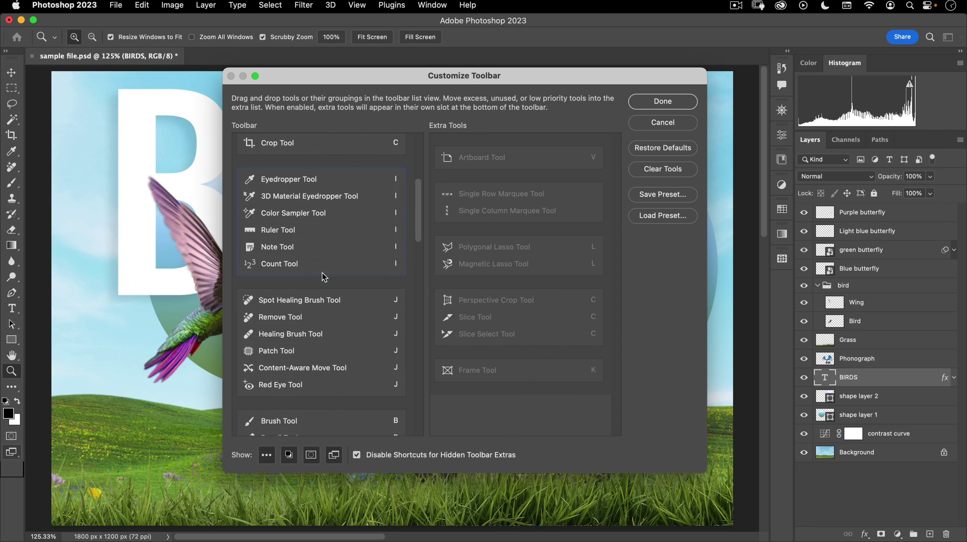
Move the Eyedropper tool group and the Red Eye Tool into Extra Tools
drag(322, 279, 501, 354)
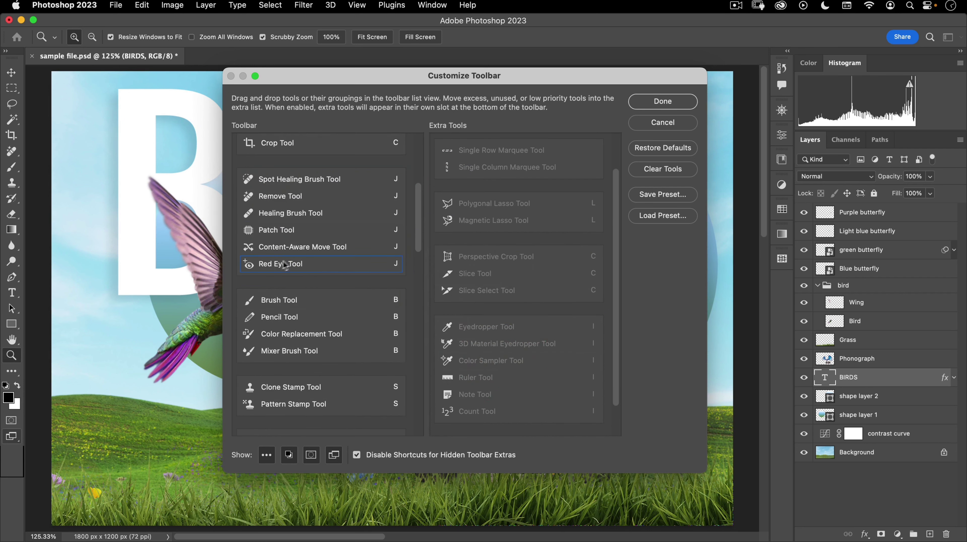
drag(295, 267, 483, 301)
scroll(353, 233, down, 3)
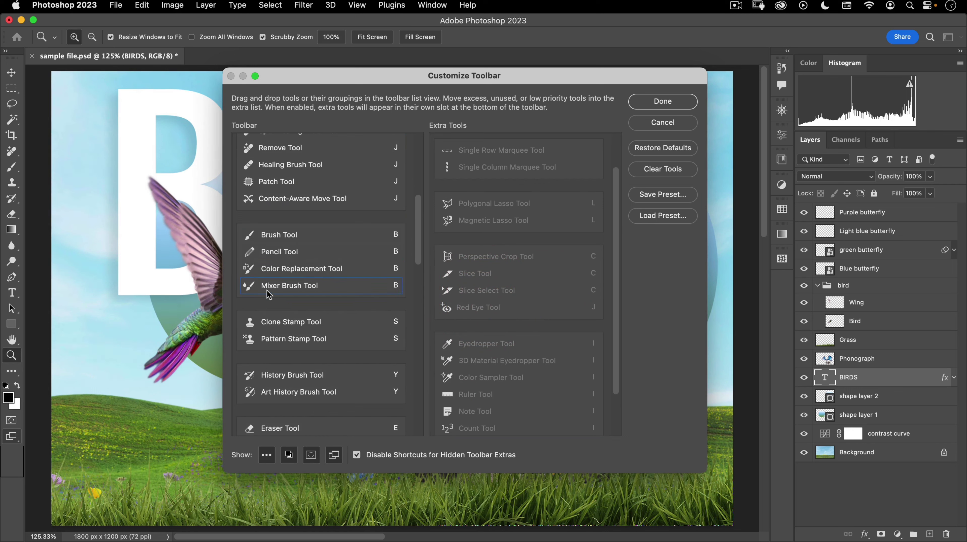
Move Pencil, Color Replacement, Pattern Stamp and History Brush tools into Extra Tools
drag(340, 257, 453, 235)
drag(283, 256, 487, 256)
scroll(356, 267, down, 3)
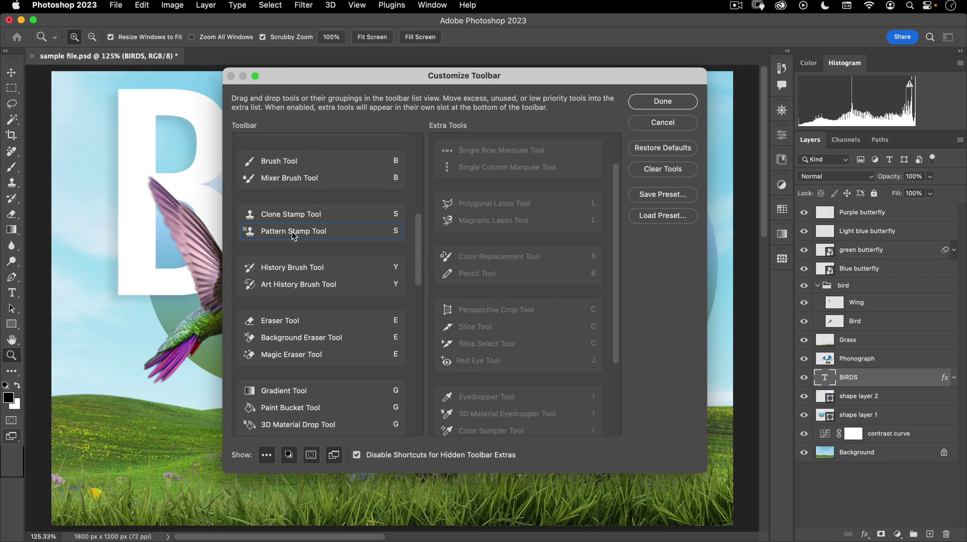
drag(292, 234, 480, 228)
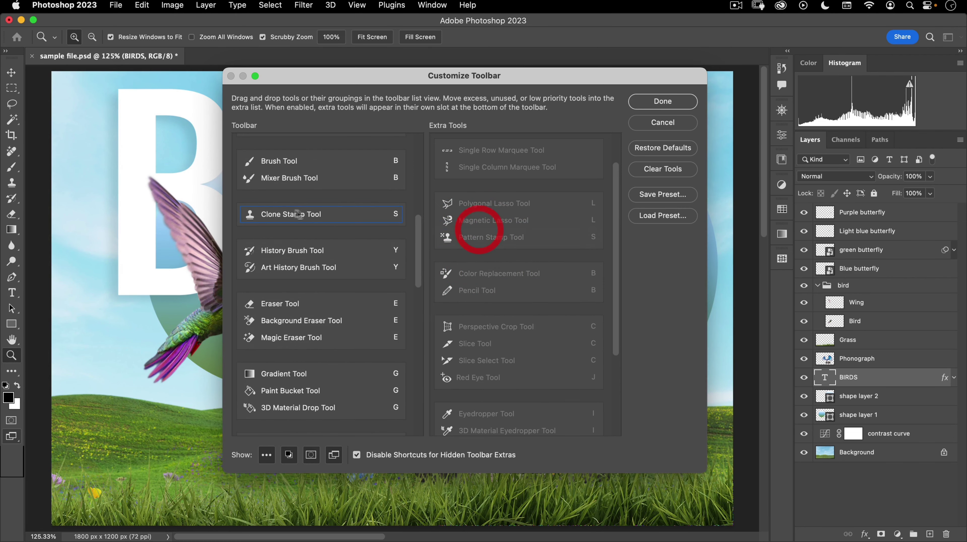
scroll(309, 264, down, 1)
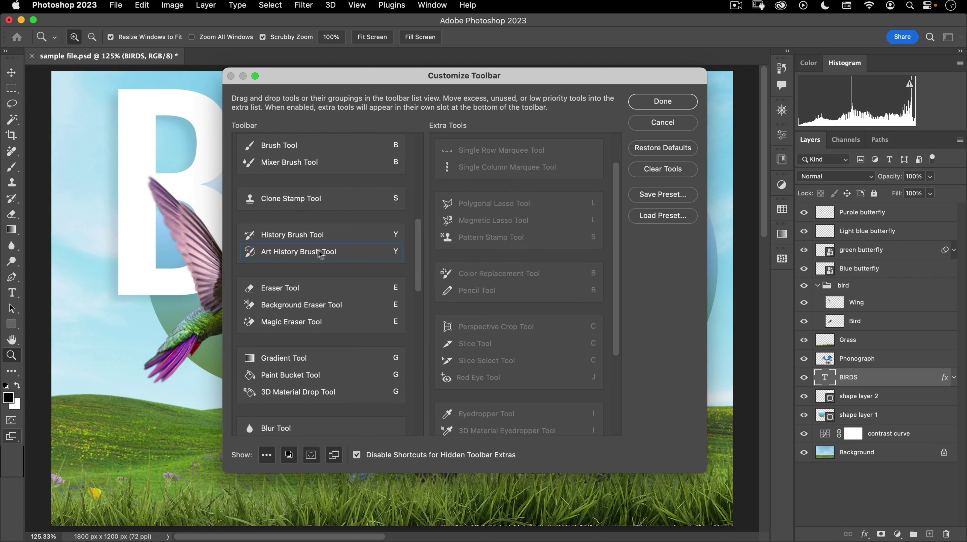
drag(280, 241, 471, 243)
scroll(333, 276, down, 2)
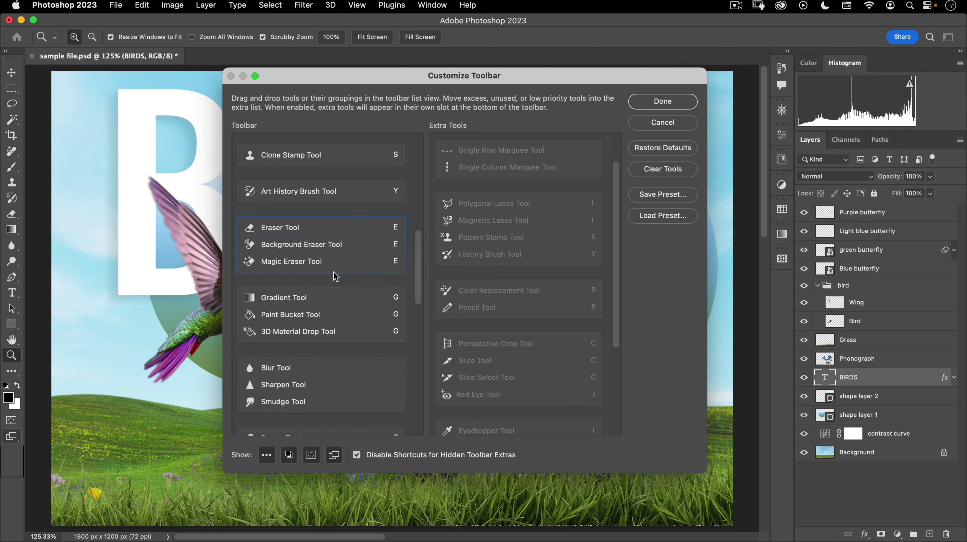
scroll(336, 276, down, 3)
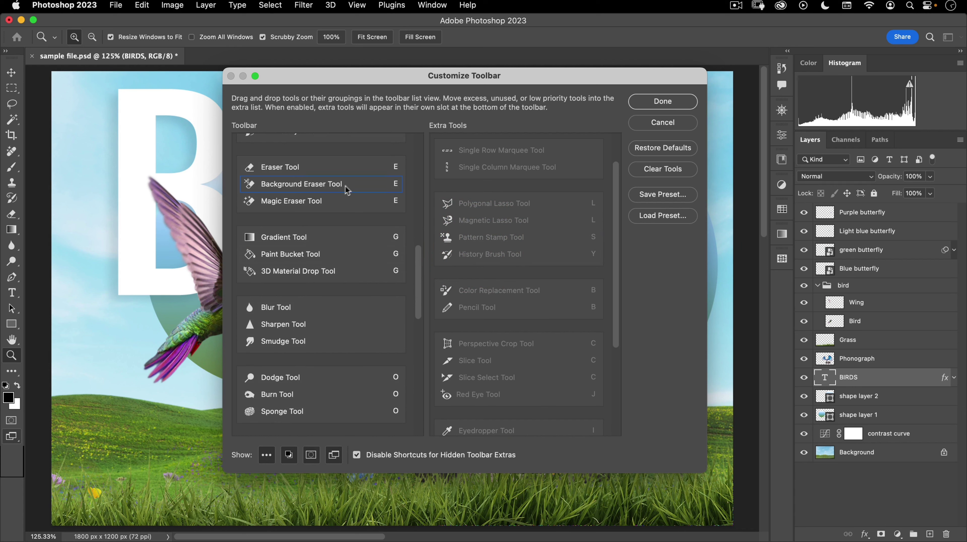
Move Background Eraser, Magic Eraser, Paint Bucket and 3D Material Drop tools into Extra Tools
drag(346, 190, 542, 186)
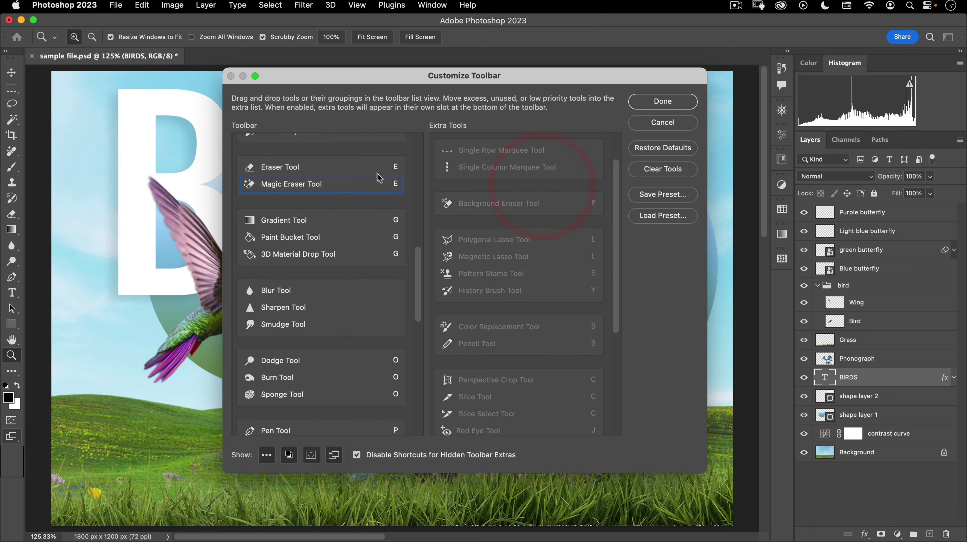
mouse_move(306, 185)
mouse_down()
mouse_move(474, 191)
mouse_move(480, 204)
mouse_up()
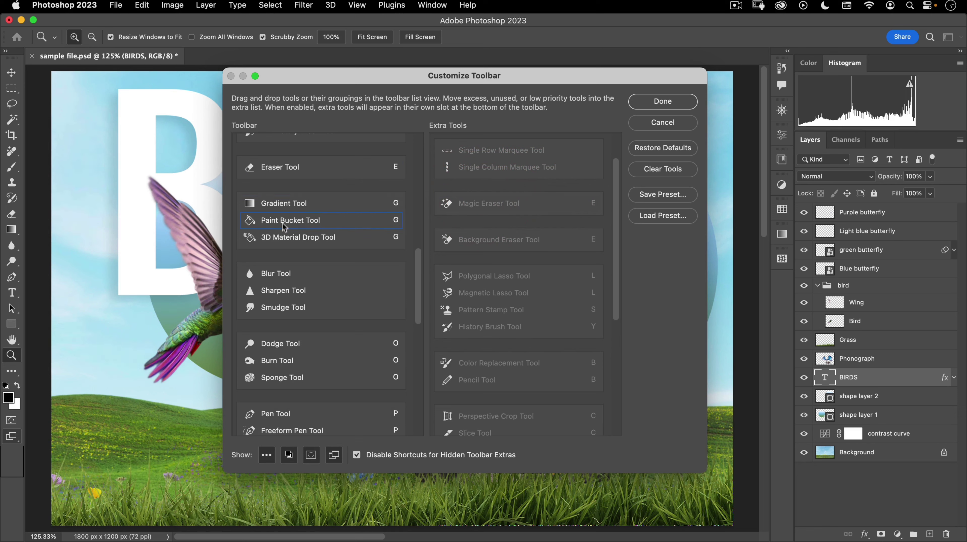
drag(325, 222, 478, 224)
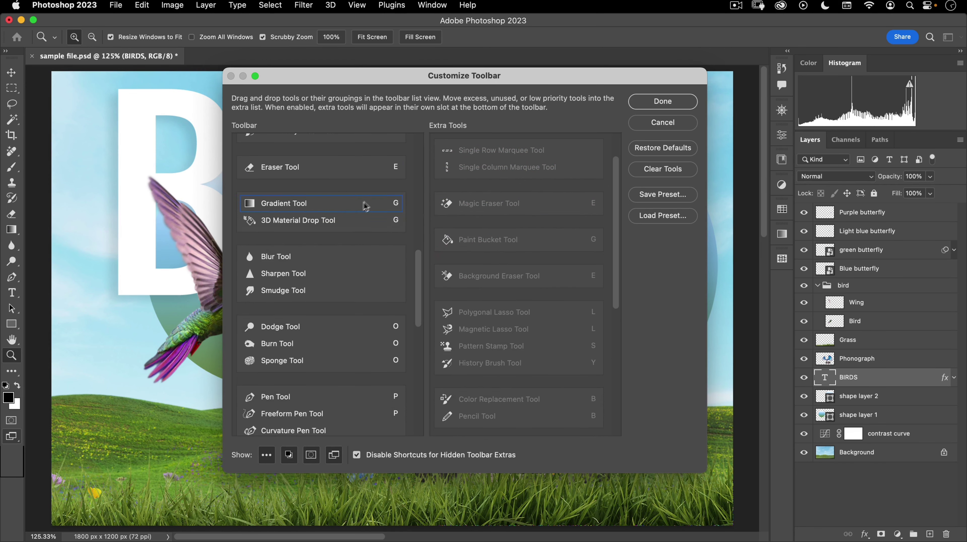
drag(289, 222, 486, 235)
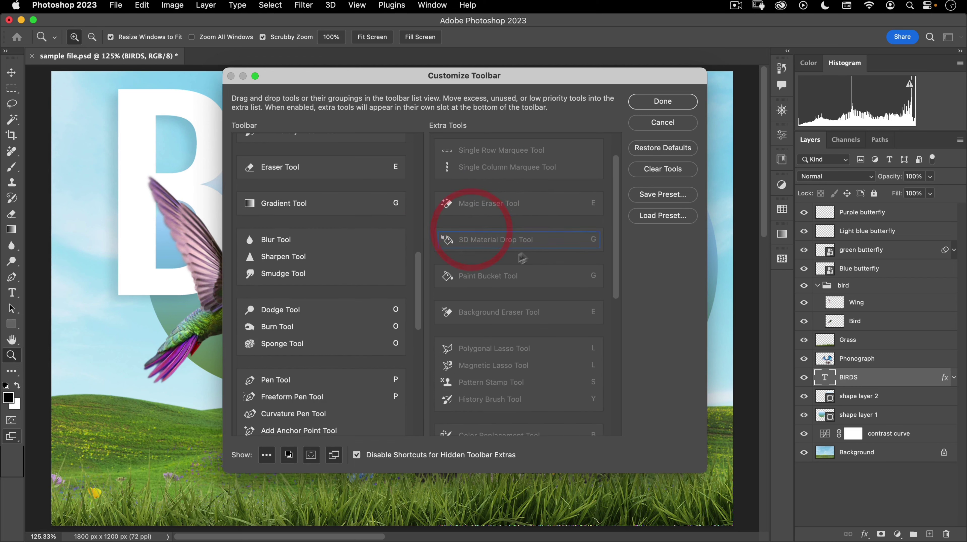
Move the Vertical Type Tool and the type mask tools into Extra Tools
scroll(319, 267, down, 5)
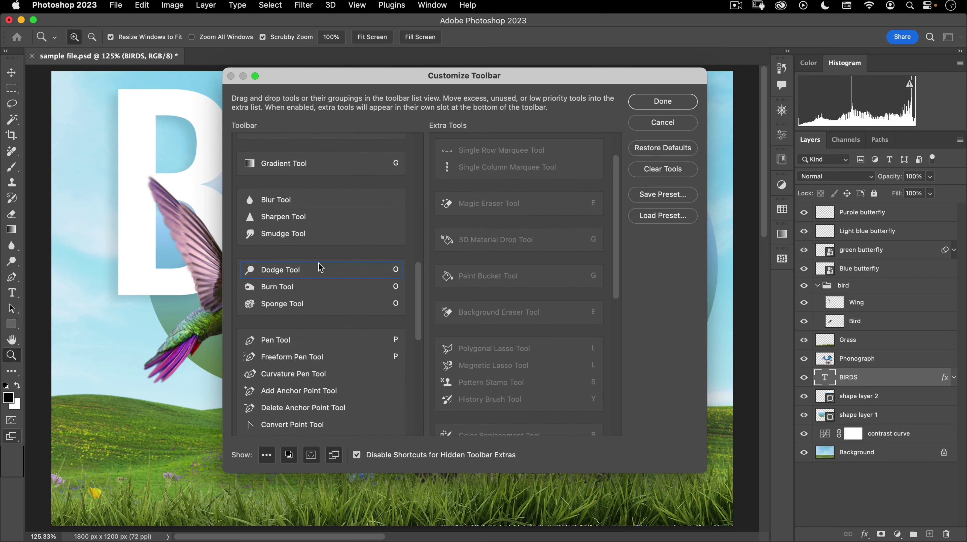
scroll(320, 267, down, 12)
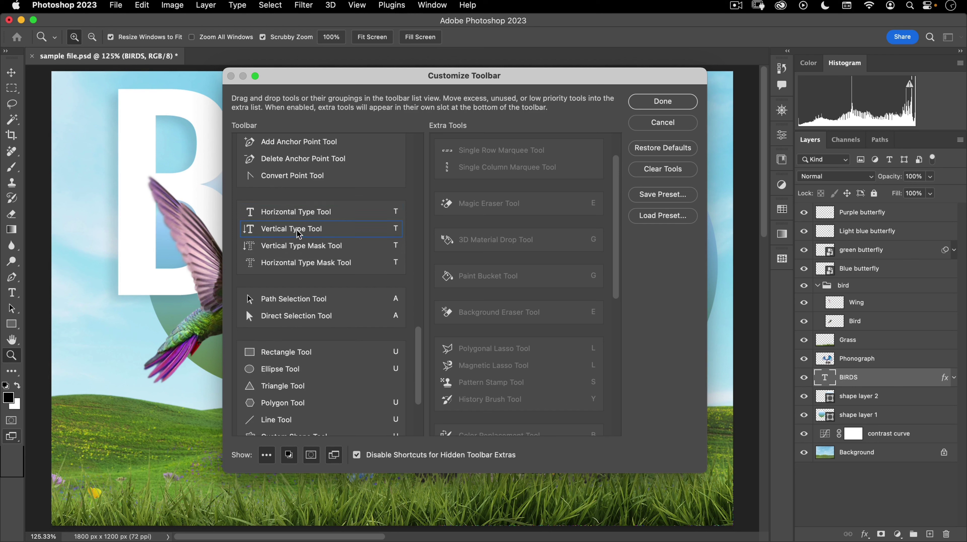
drag(299, 230, 463, 223)
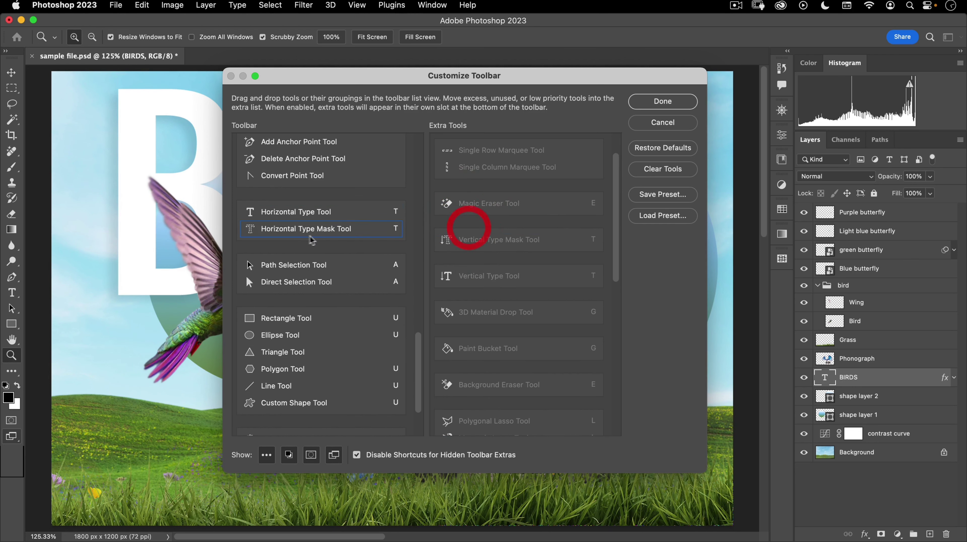
drag(298, 233, 492, 224)
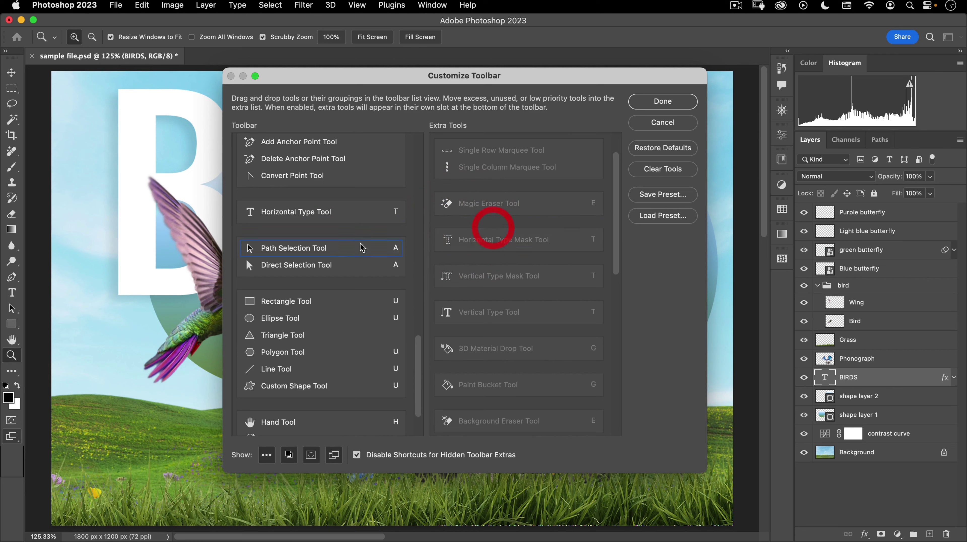
scroll(360, 246, down, 3)
scroll(360, 245, down, 1)
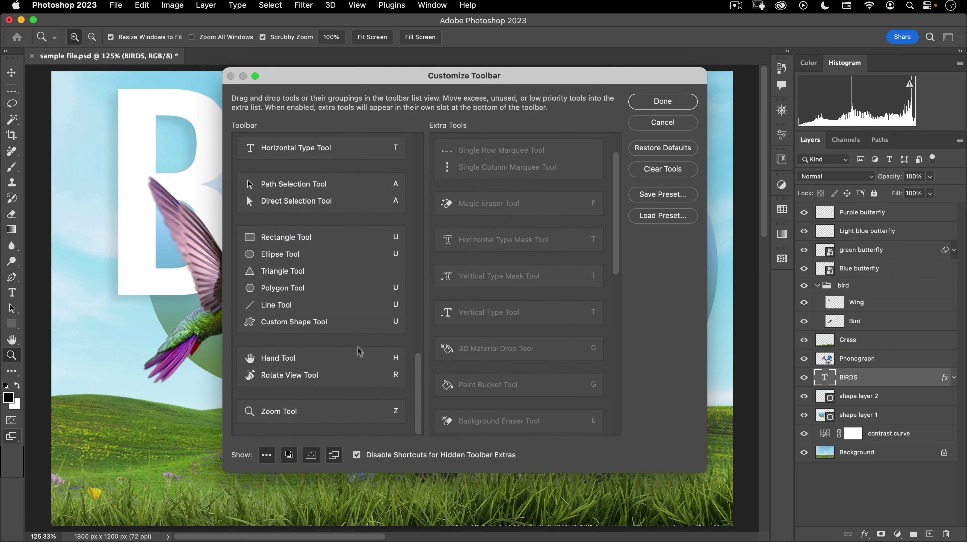
Finish customizing and save workspace 'Nucly Tutorial' including keyboard shortcuts, menus and toolbar
click(661, 102)
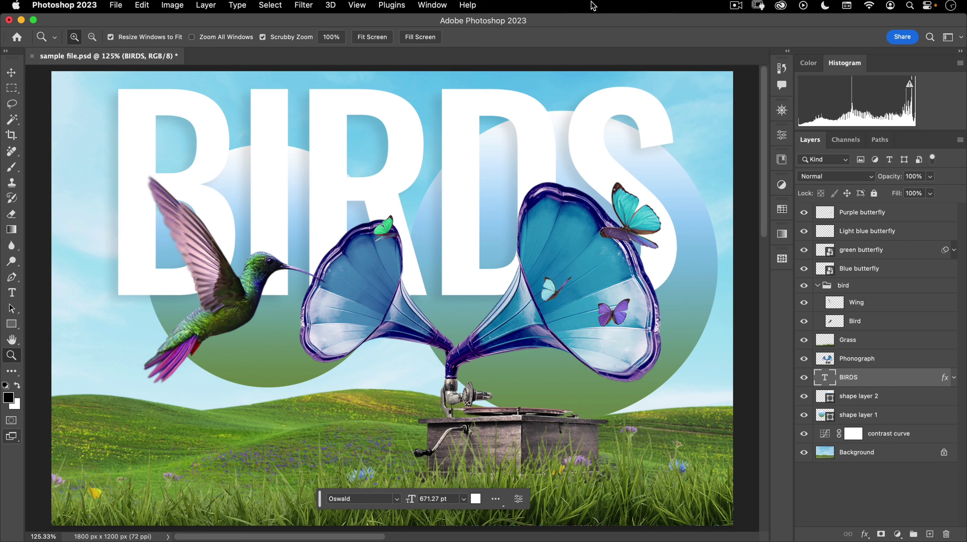
click(426, 6)
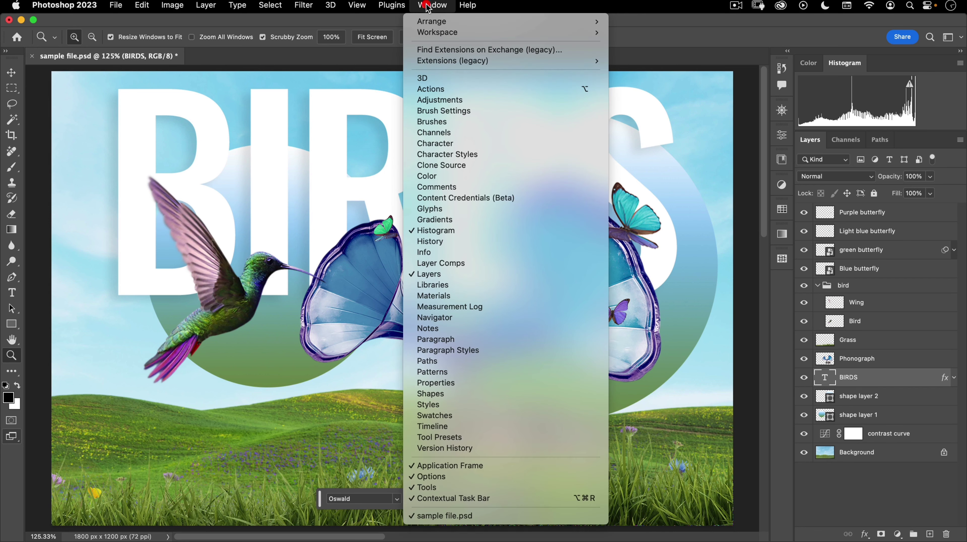
mouse_move(455, 32)
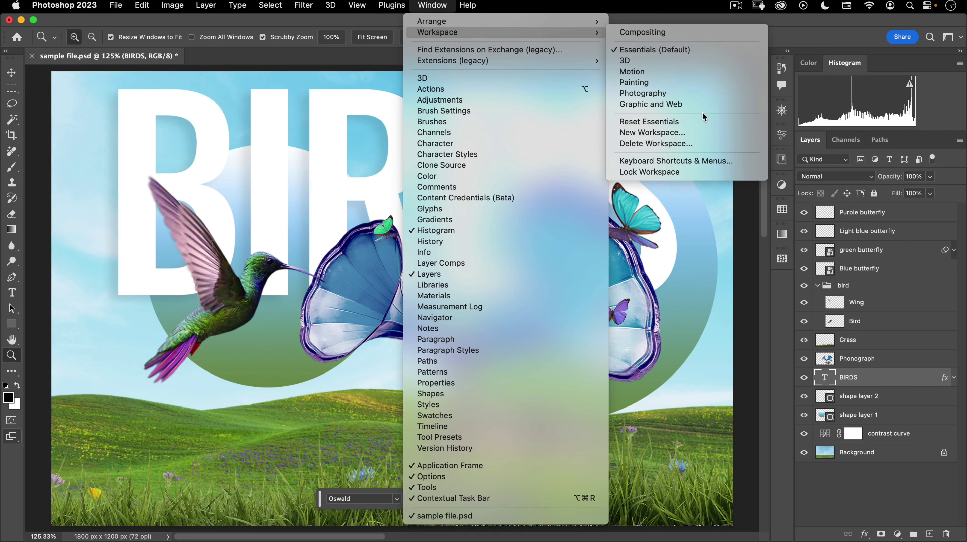
click(675, 135)
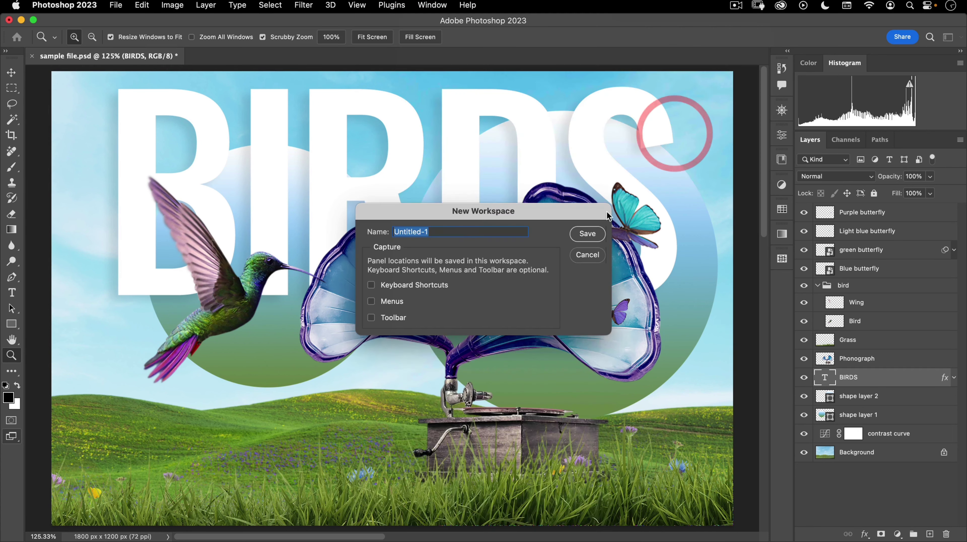
click(371, 285)
click(371, 301)
click(369, 317)
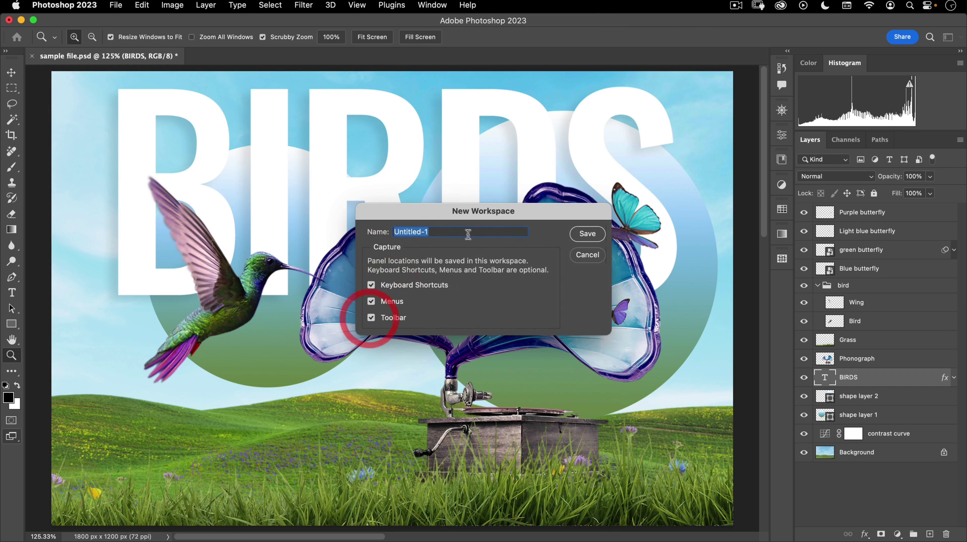
click(372, 233)
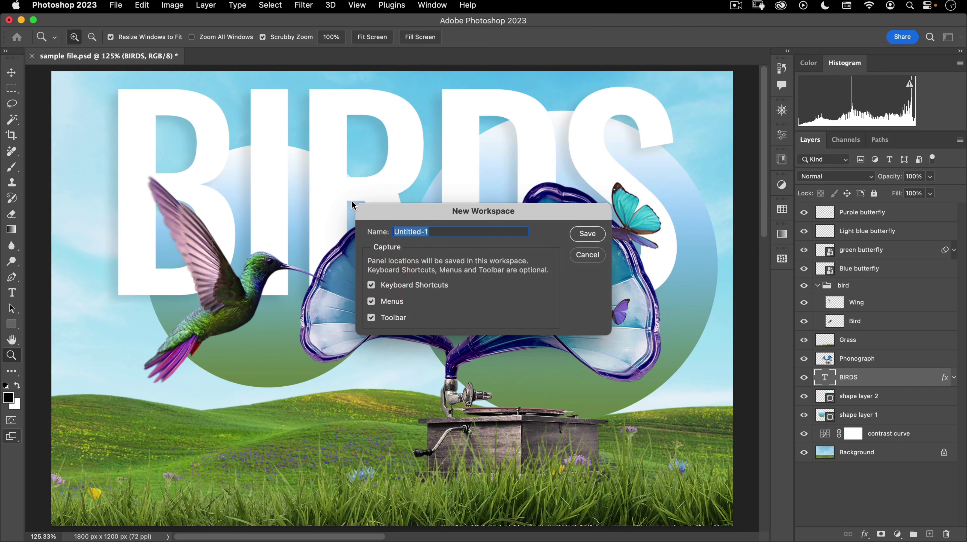
text(Nucly Tutorial)
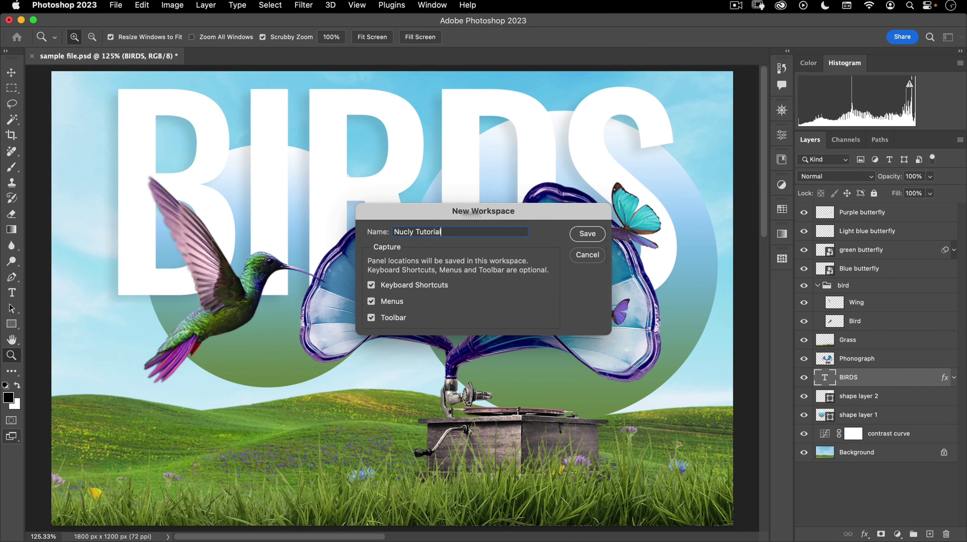
click(587, 233)
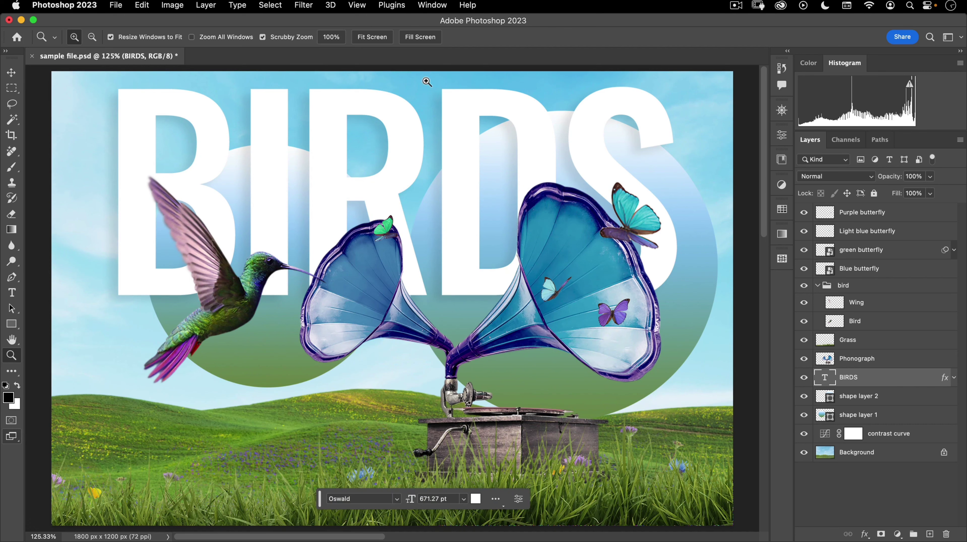
Switch to the Motion workspace via Window > Workspace, then check the workspace switcher list
click(437, 8)
mouse_move(493, 32)
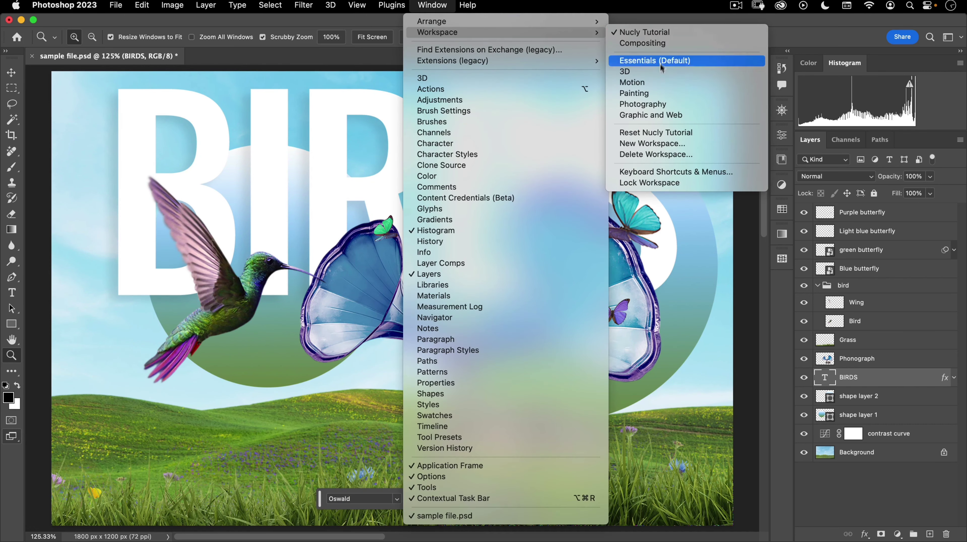
click(659, 83)
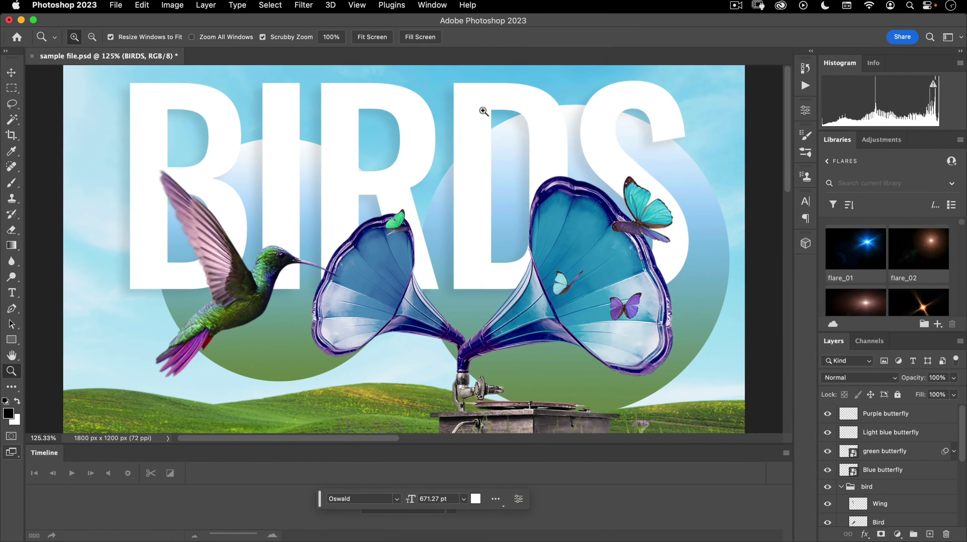
click(955, 39)
click(905, 40)
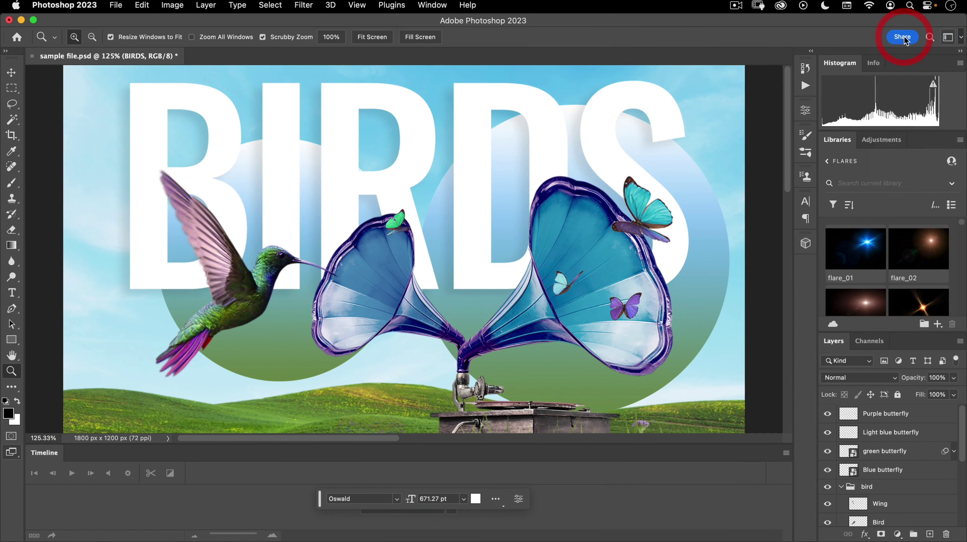